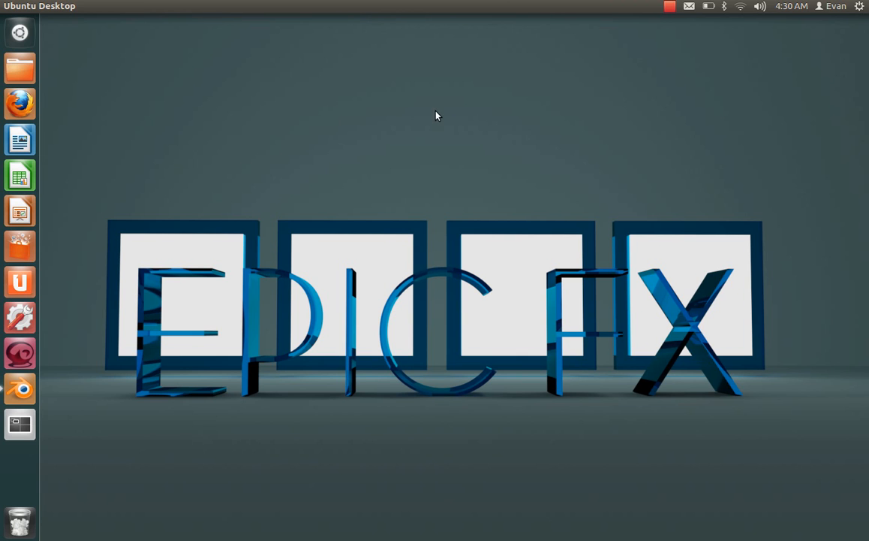
- Switch to Blender and start a new file with the default scene
click(19, 388)
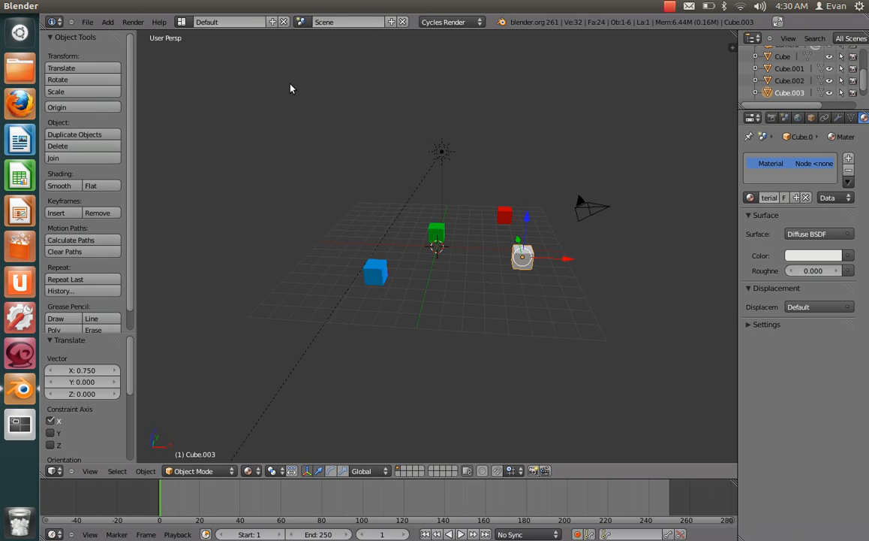
click(87, 21)
click(95, 35)
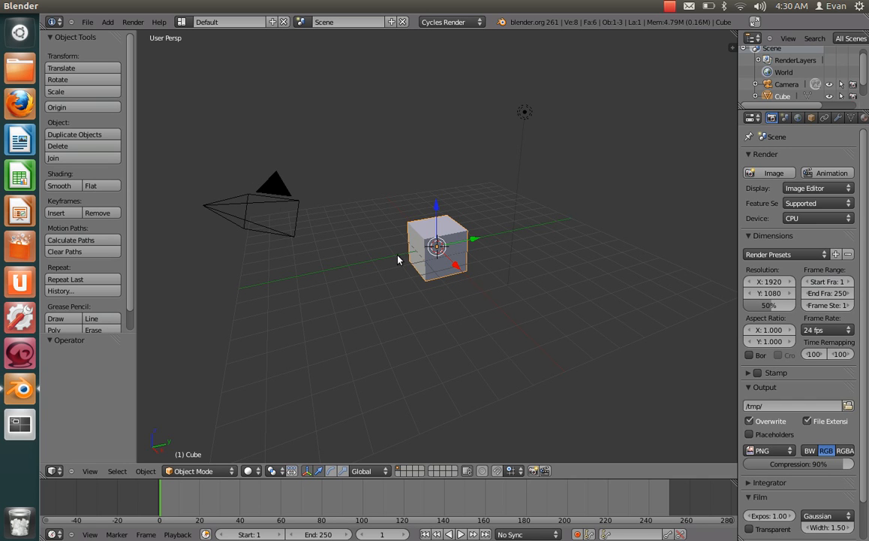
- Add a Bezier curve circle and raise it about 6.55 units along Z above the cube
middle_drag(396, 258, 452, 258)
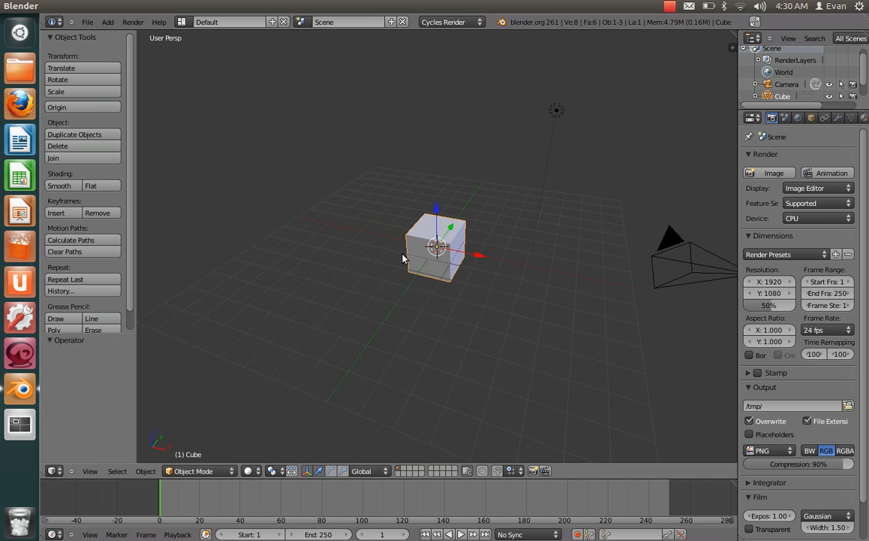
mouse_move(400, 252)
middle_down()
mouse_move(402, 233)
mouse_move(444, 237)
mouse_move(401, 248)
middle_up()
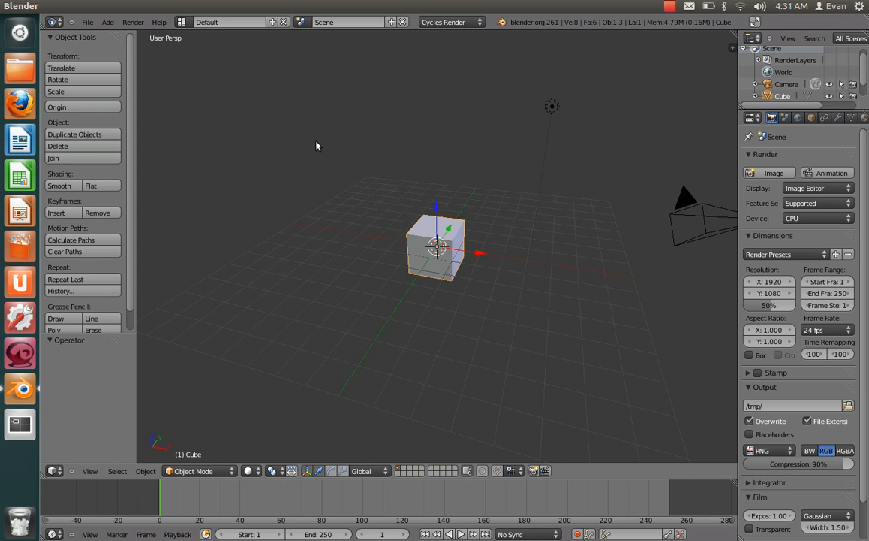
click(111, 25)
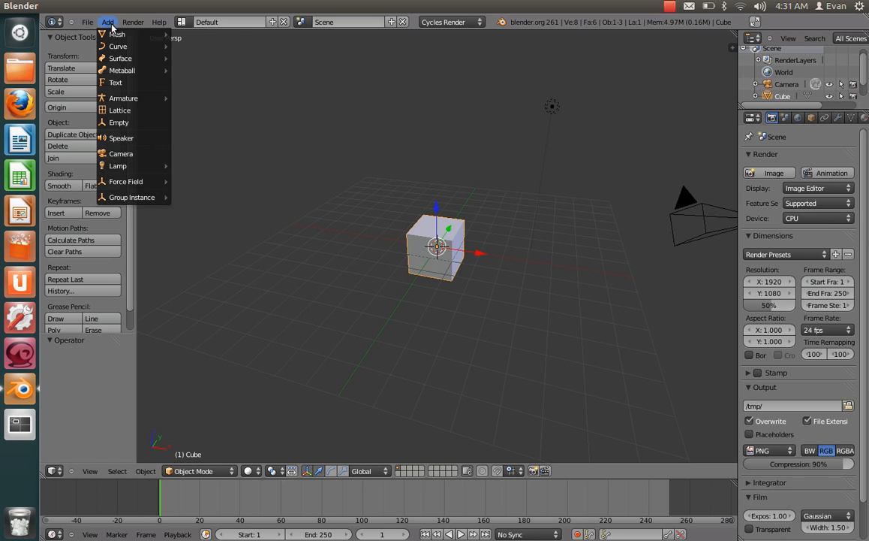
mouse_move(130, 39)
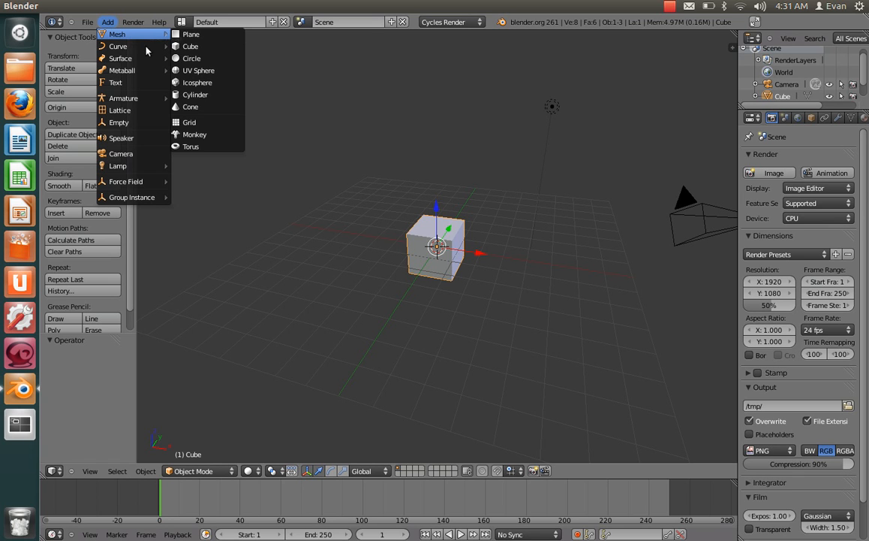
mouse_move(156, 49)
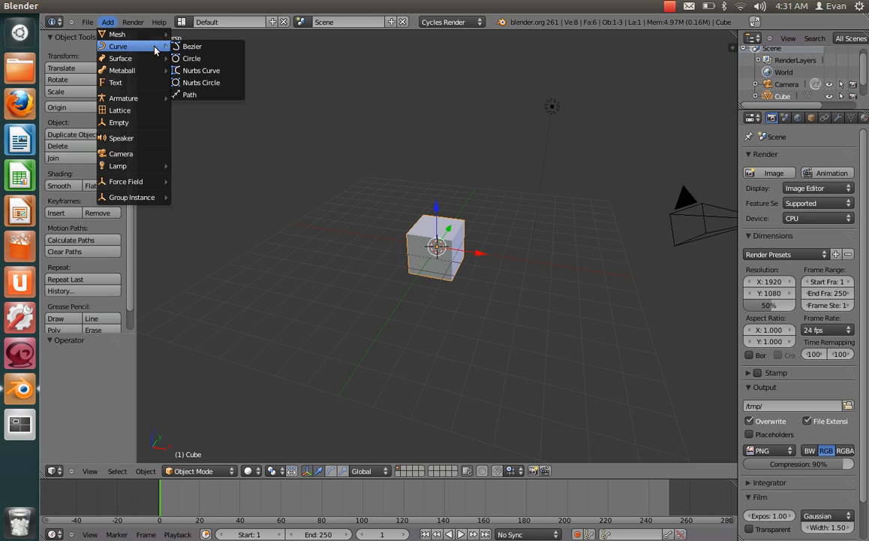
click(192, 59)
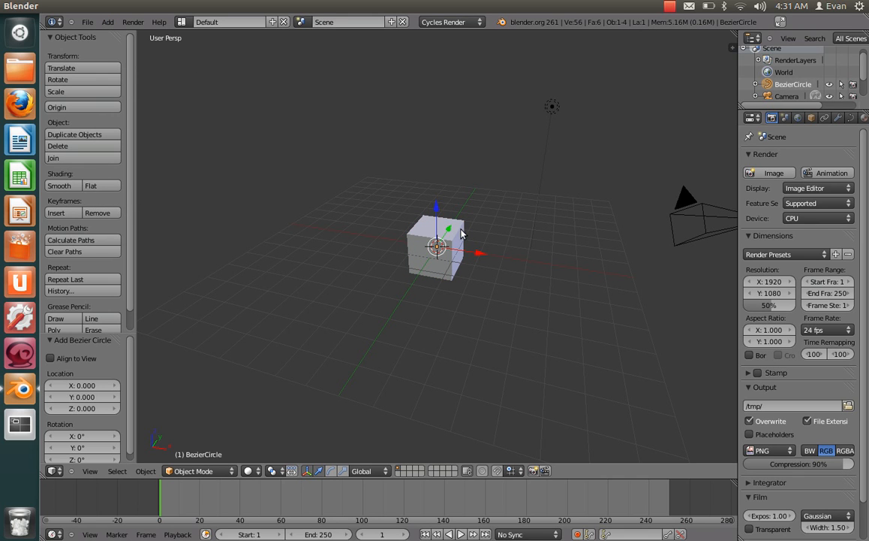
drag(437, 212, 443, 63)
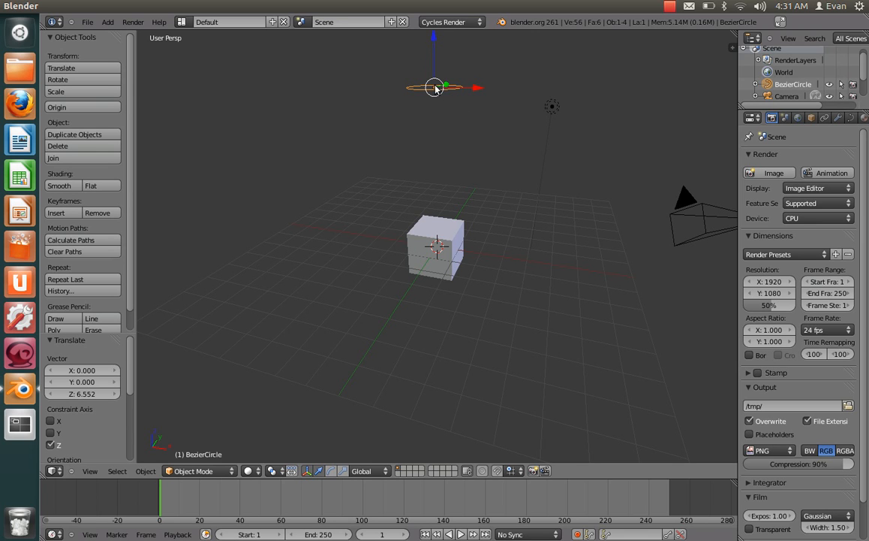
- Scale the Bezier circle up by a factor of about 6.93 and shrink it back by about 0.71
key(s)
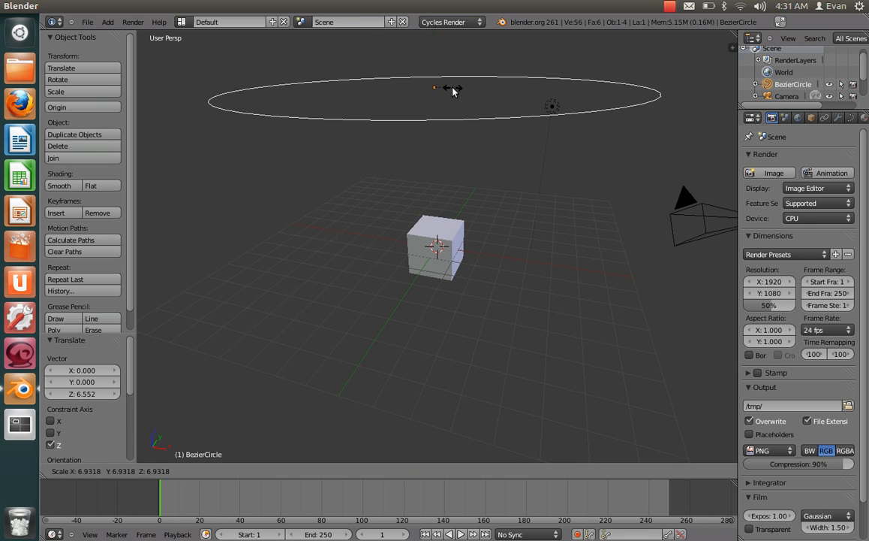
click(453, 90)
middle_drag(466, 107, 486, 160)
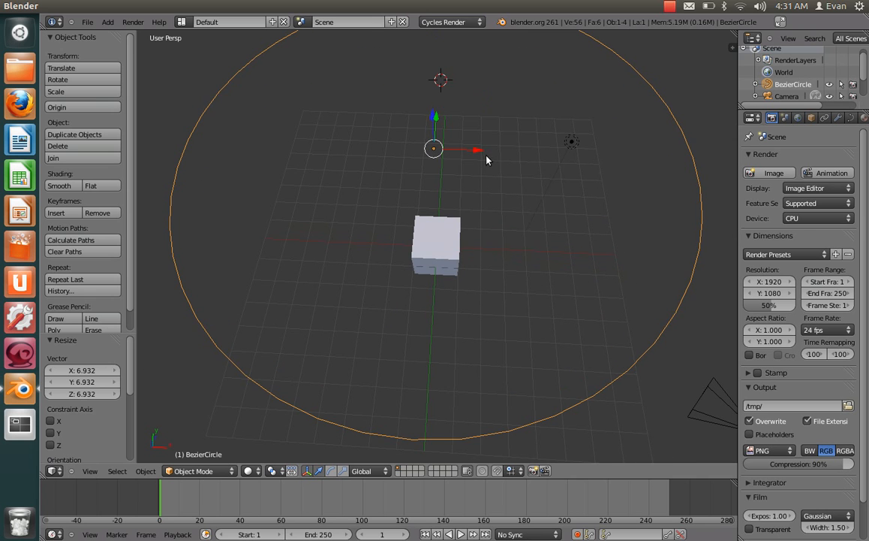
key(s)
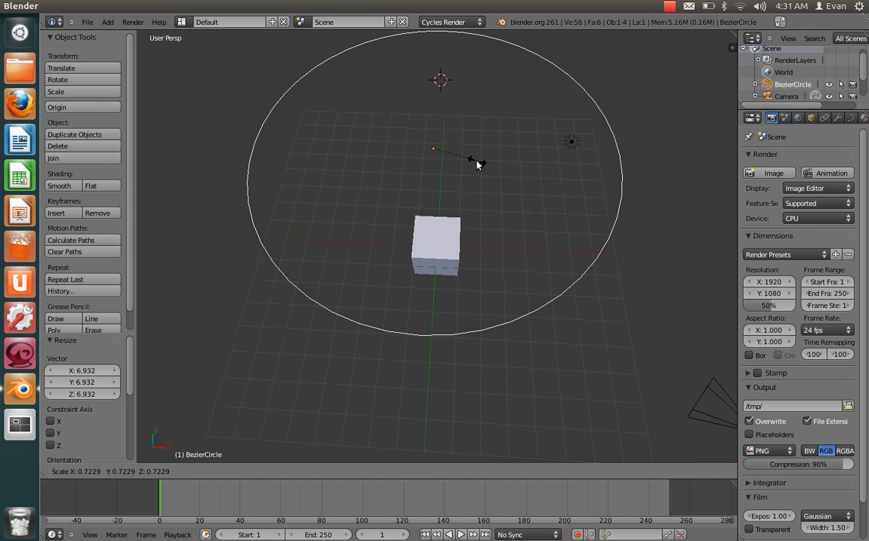
click(479, 165)
- Add a Clamp To constraint to the camera with BezierCircle as its target
middle_drag(478, 164, 458, 151)
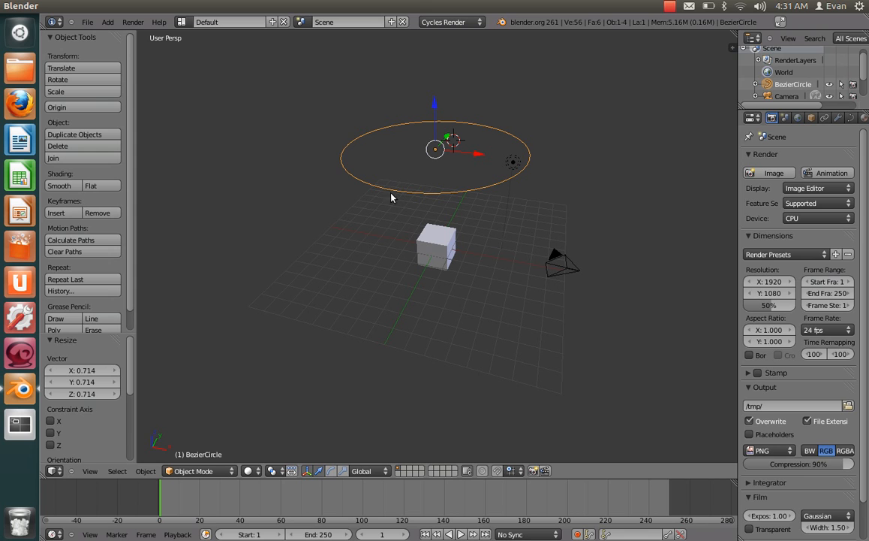
right_click(569, 270)
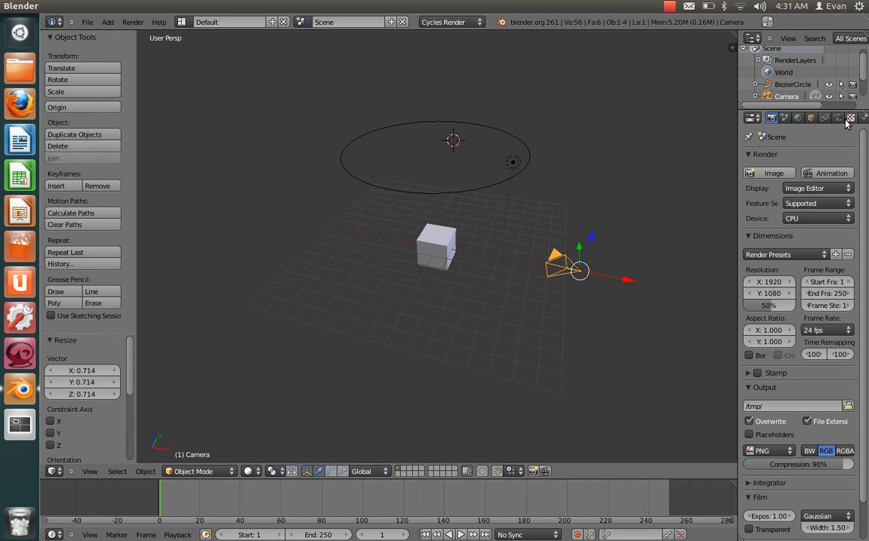
click(825, 119)
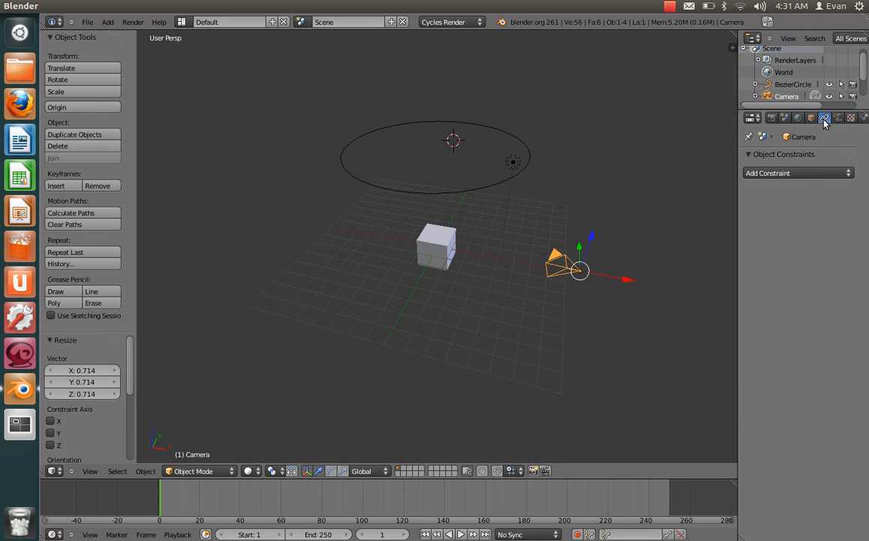
click(797, 175)
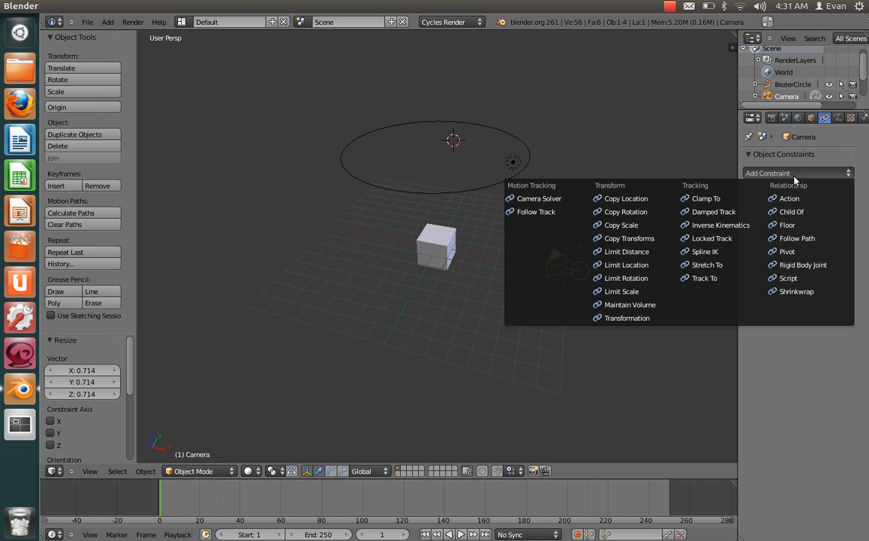
click(706, 199)
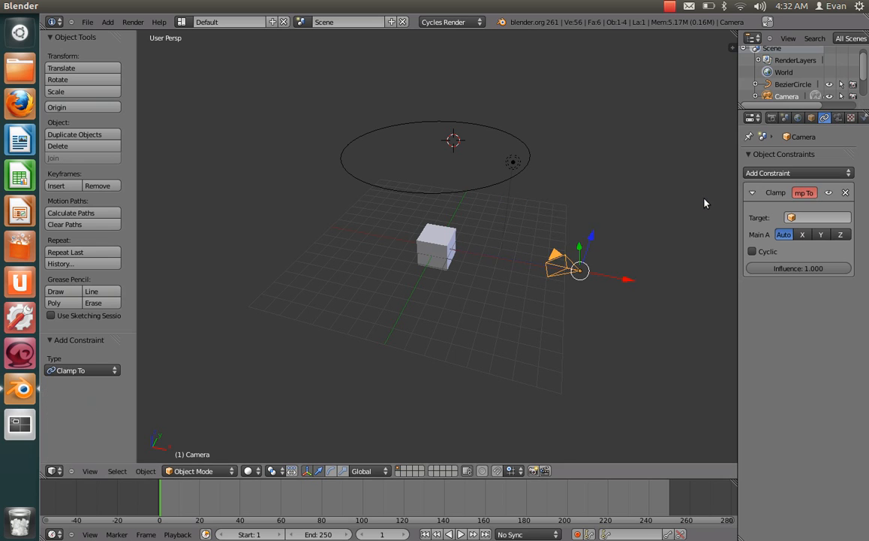
click(816, 217)
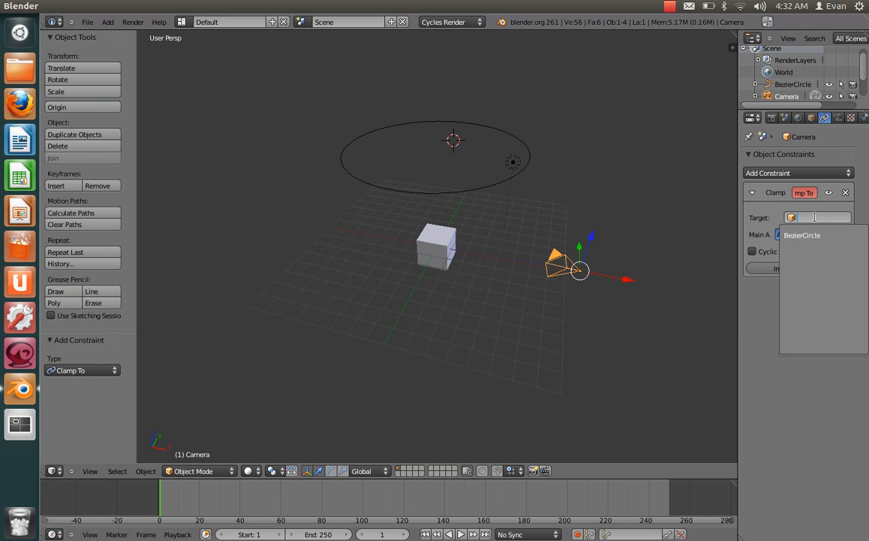
click(810, 234)
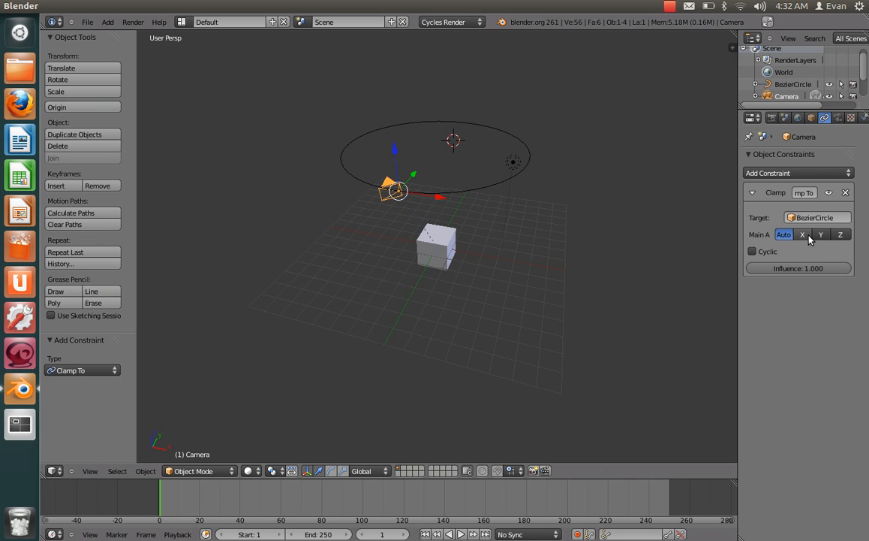
- Move the clamped camera about 1.93 units along the X axis
middle_drag(507, 244, 555, 246)
middle_drag(488, 228, 486, 207)
drag(490, 204, 539, 200)
middle_drag(531, 247, 509, 237)
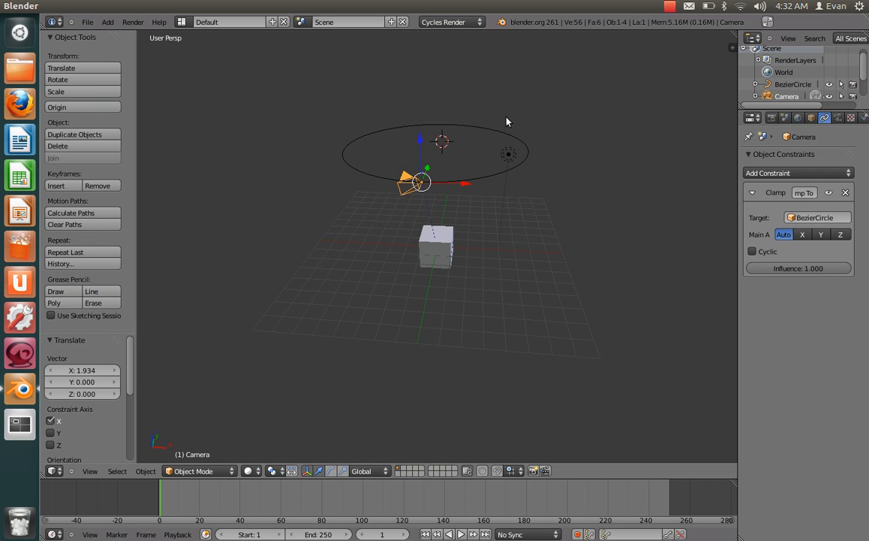
- Make the Clamp To constraint cyclic and move the camera about -4.07 units along X
click(752, 252)
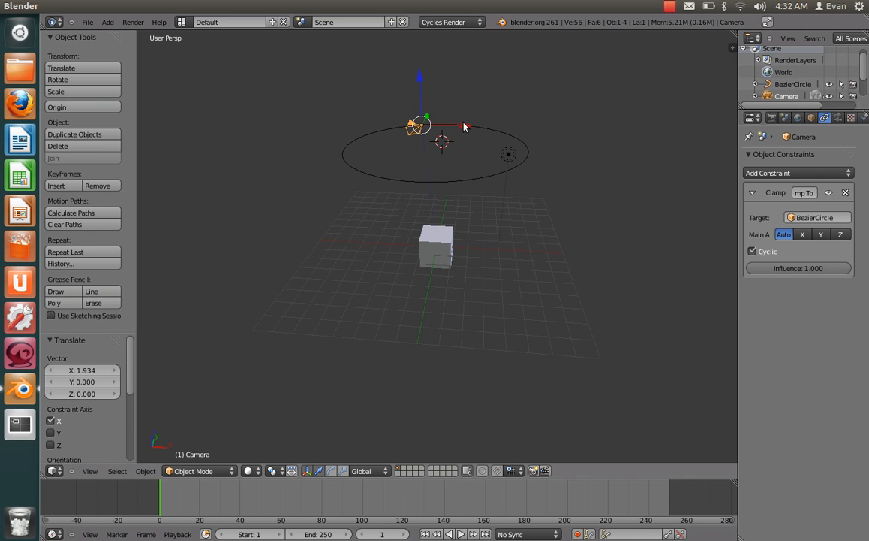
drag(464, 129, 409, 177)
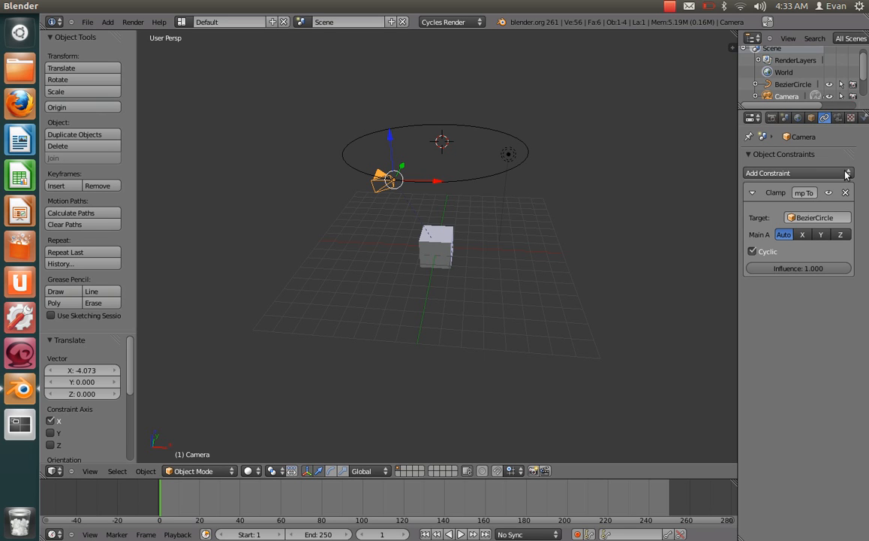
- Add a Track To constraint to the camera with Cube as its target
click(818, 175)
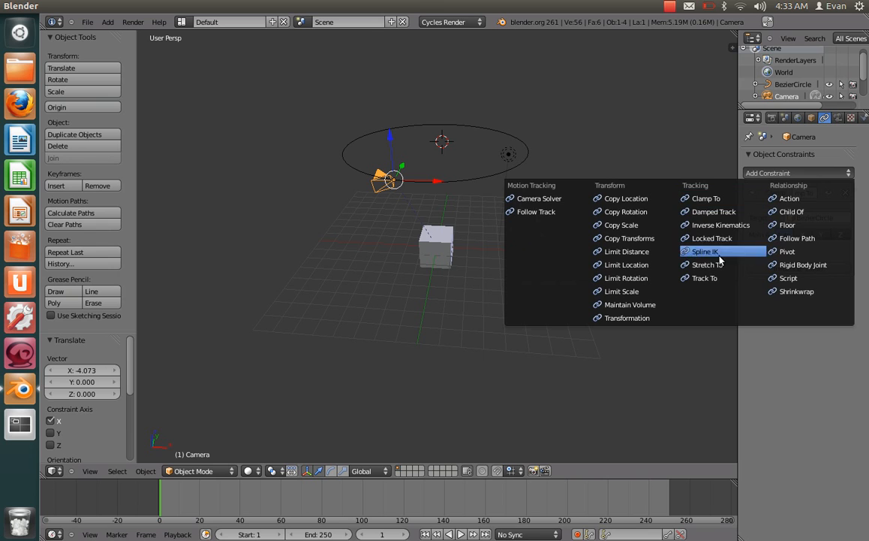
click(705, 278)
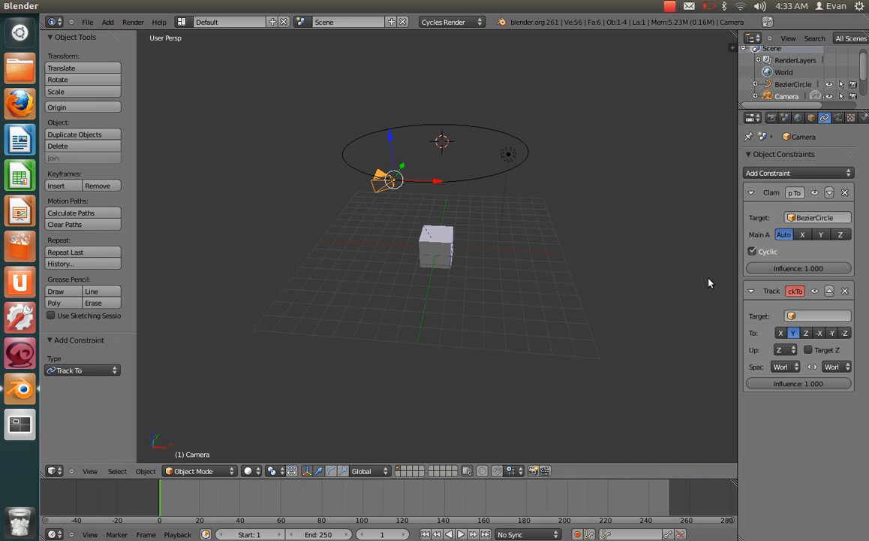
click(819, 316)
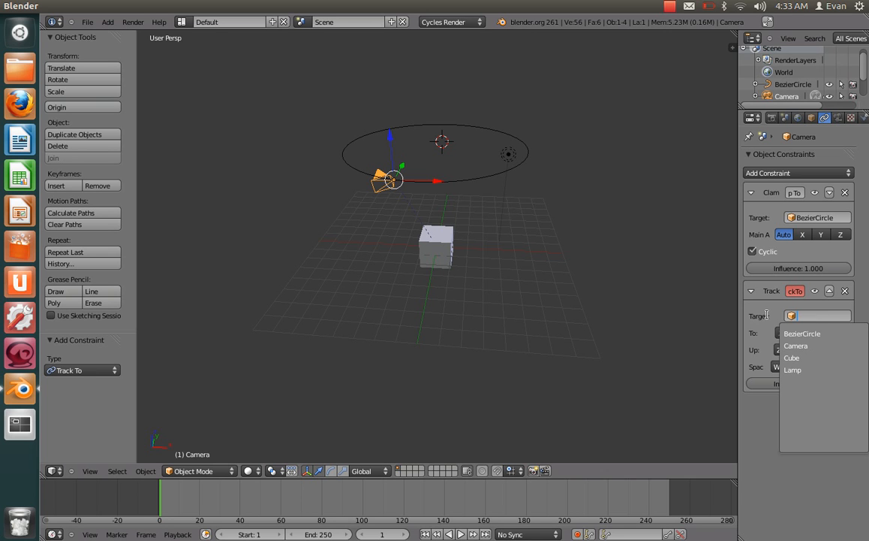
click(800, 359)
- Set the Track To constraint's To axis to -Z and its Up axis to Y
middle_drag(518, 259, 447, 231)
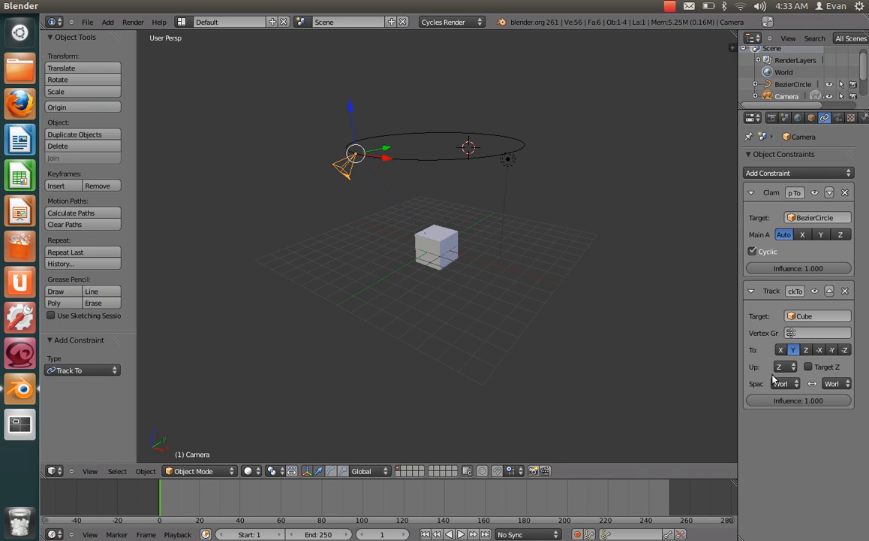
click(845, 350)
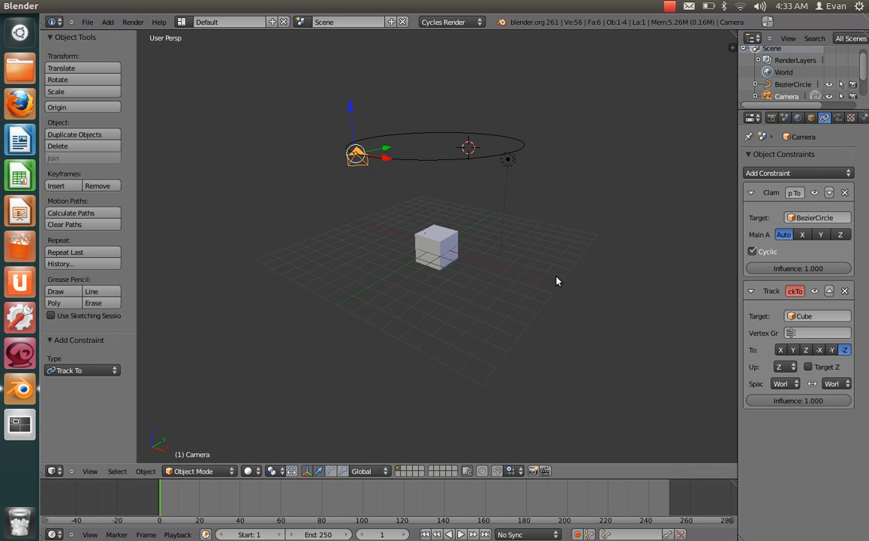
click(781, 368)
click(781, 344)
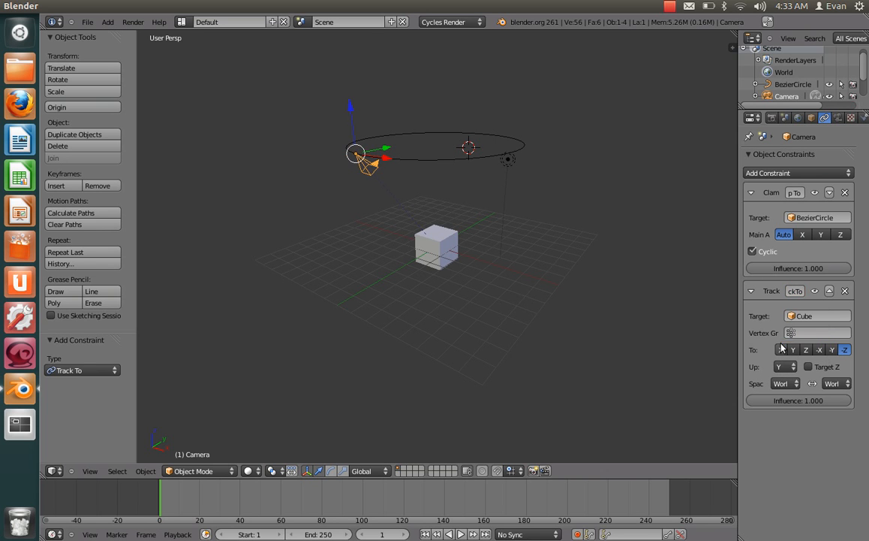
- Move the tracking camera about 2.2 units along X around the circle
middle_drag(510, 294, 552, 319)
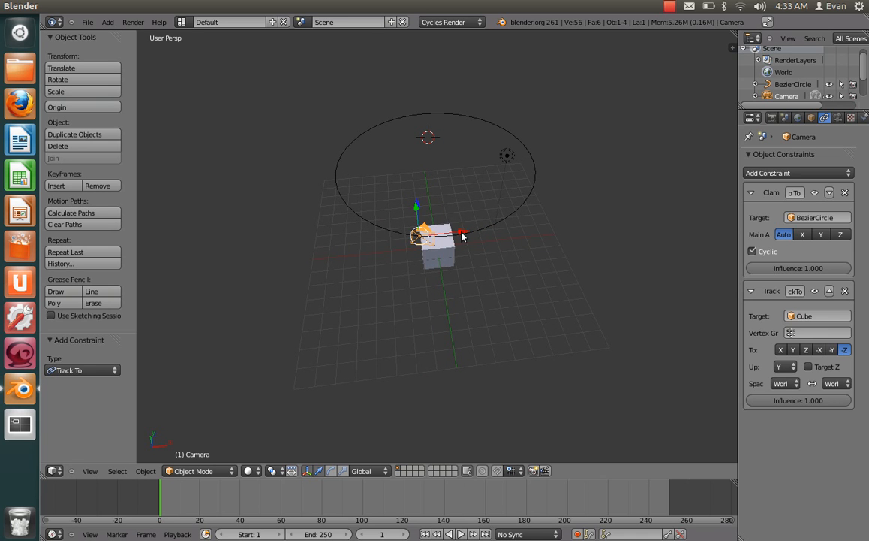
drag(462, 236, 518, 262)
- Select the Bezier circle and lower it about 0.09 units along Z
middle_drag(416, 210, 394, 170)
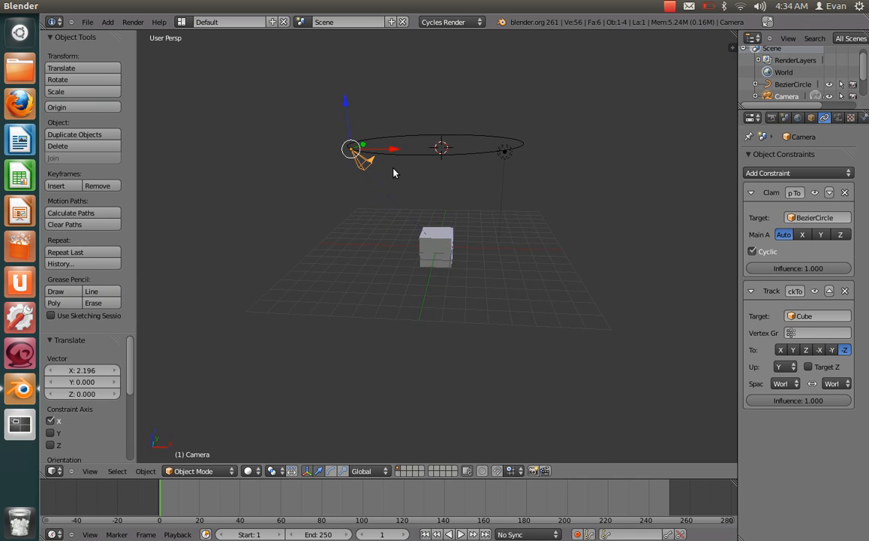
right_click(451, 154)
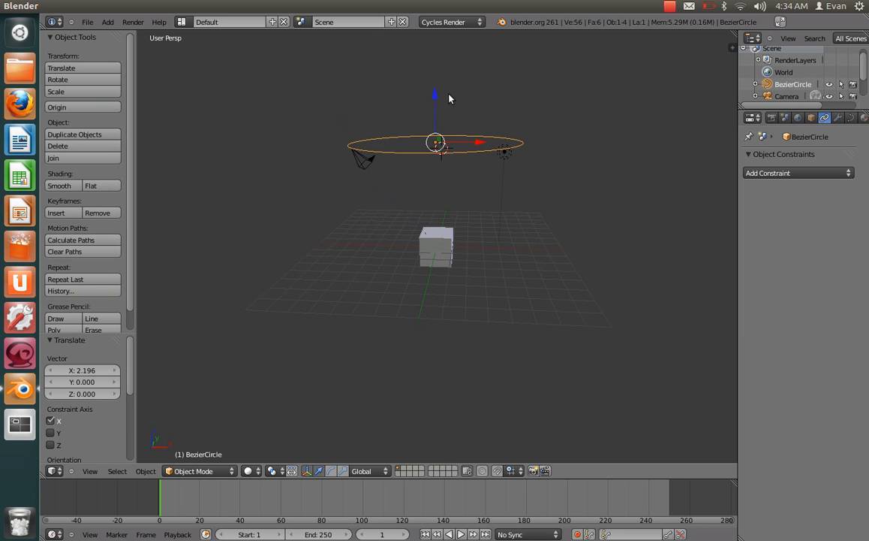
mouse_move(437, 96)
mouse_down()
mouse_move(440, 190)
mouse_move(439, 43)
mouse_move(444, 241)
mouse_move(421, 126)
mouse_move(425, 97)
mouse_up()
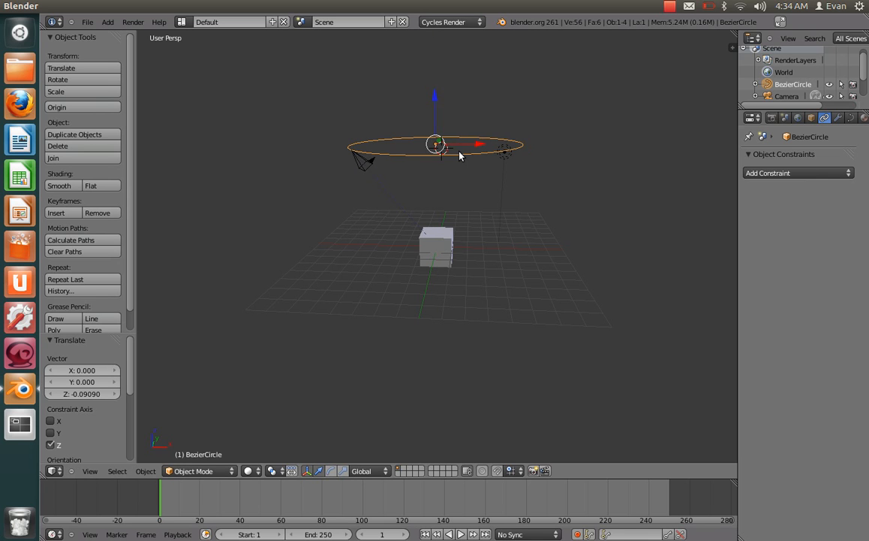
key(r)
key(x)
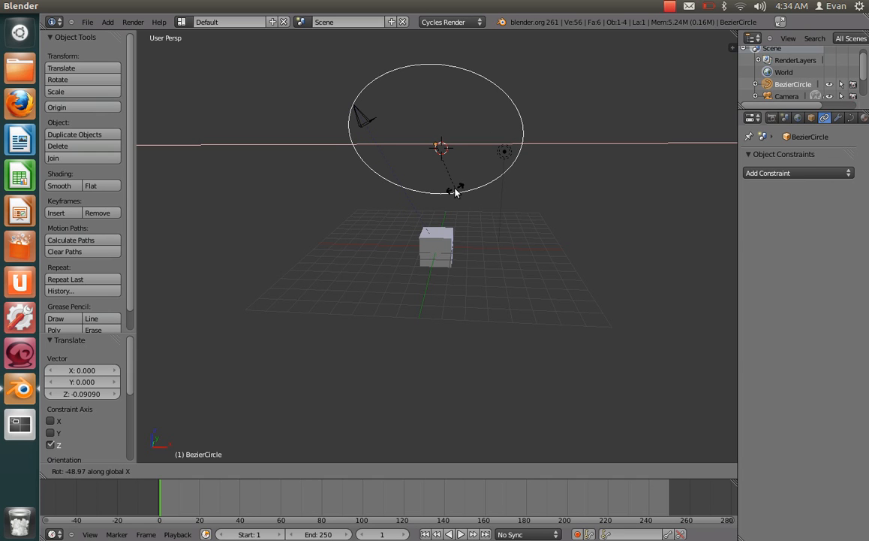
key(Escape)
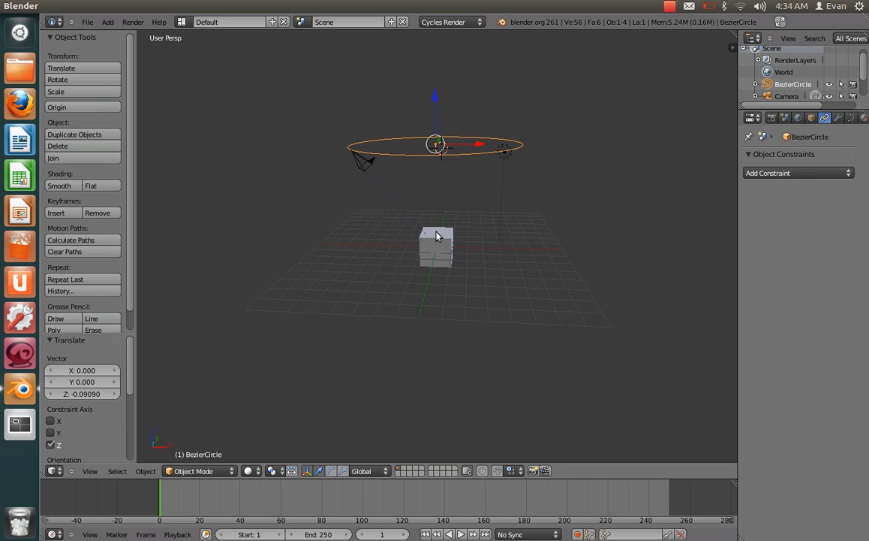
mouse_move(442, 244)
middle_down()
mouse_move(455, 244)
mouse_move(438, 245)
middle_up()
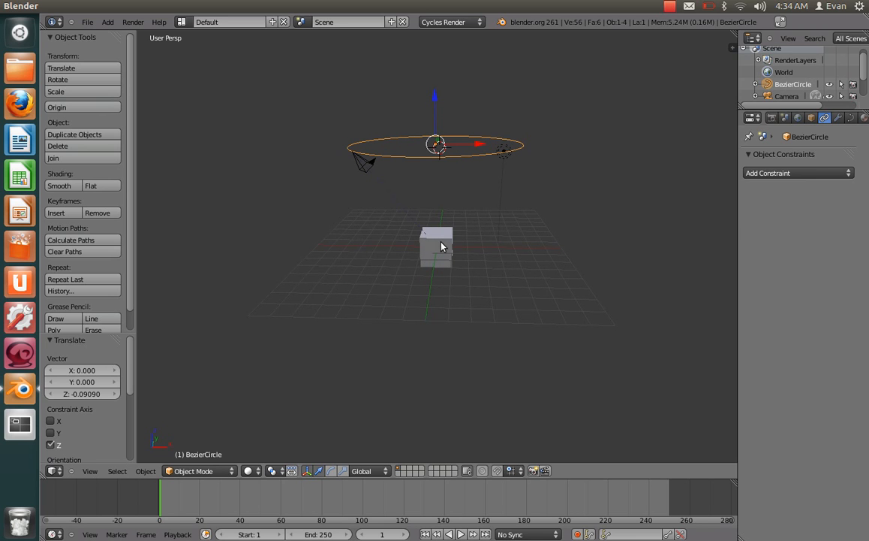
- Try moving the cube along the X axis to test the camera's tracking, and undo the move
right_click(441, 246)
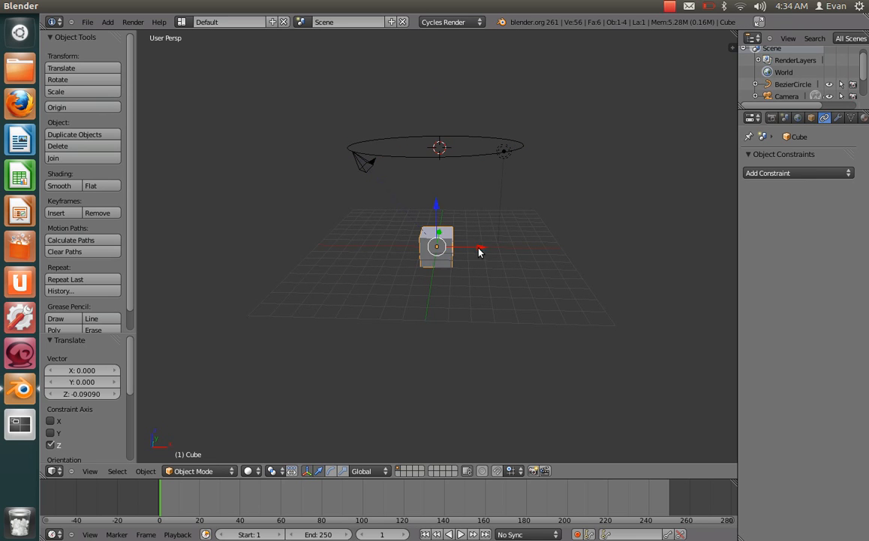
key(g)
key(x)
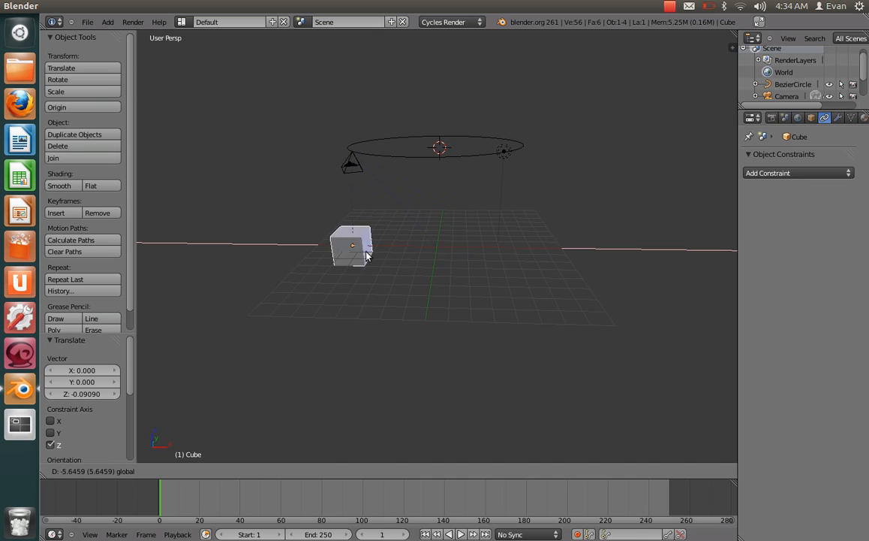
click(492, 262)
key(ctrl+z)
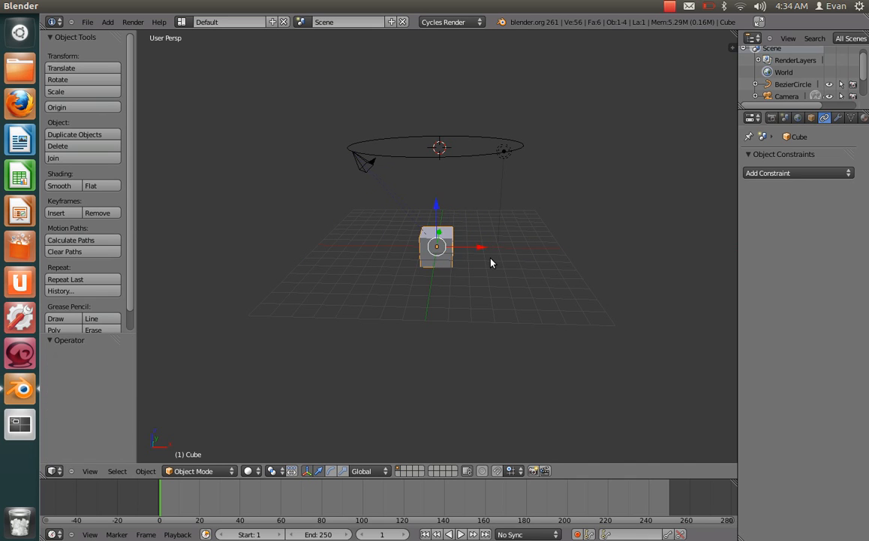
- Select the Bezier circle and raise it about 2.73 units along Z
right_click(432, 161)
mouse_move(449, 190)
middle_down()
mouse_move(465, 179)
mouse_move(442, 194)
mouse_move(441, 206)
middle_up()
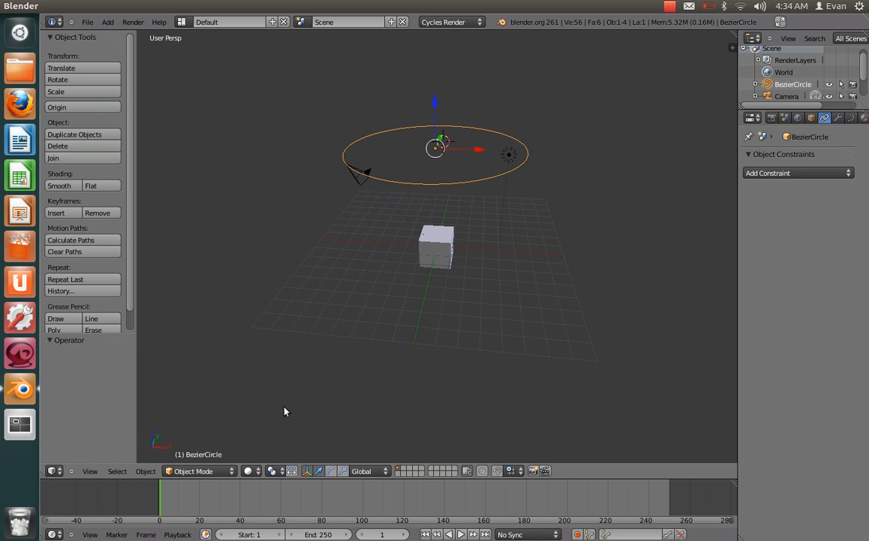
key(g)
key(z)
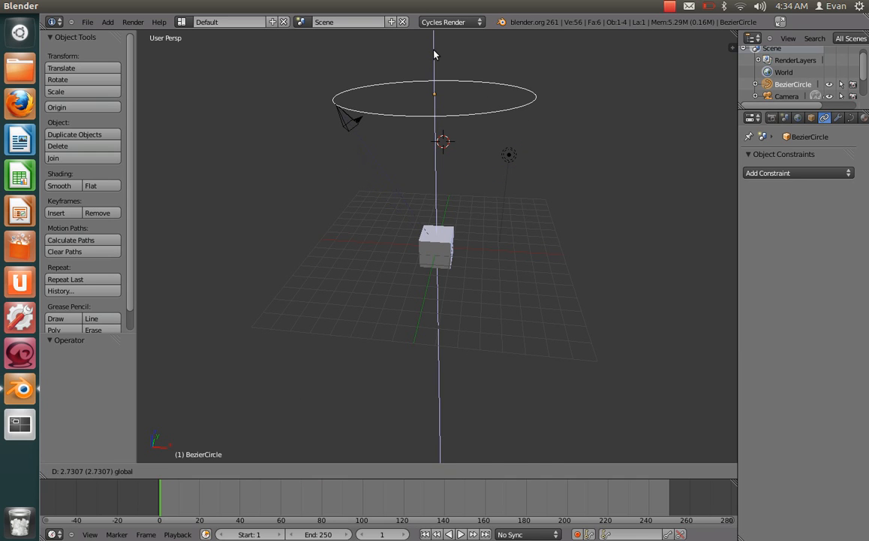
click(434, 54)
middle_drag(443, 248, 465, 252)
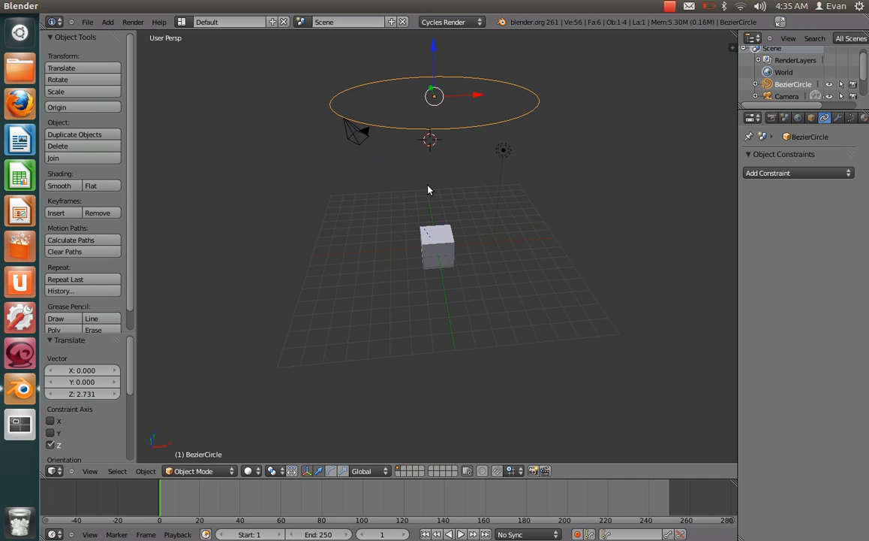
- Select the camera and insert a Location keyframe for it at frame 1
right_click(356, 144)
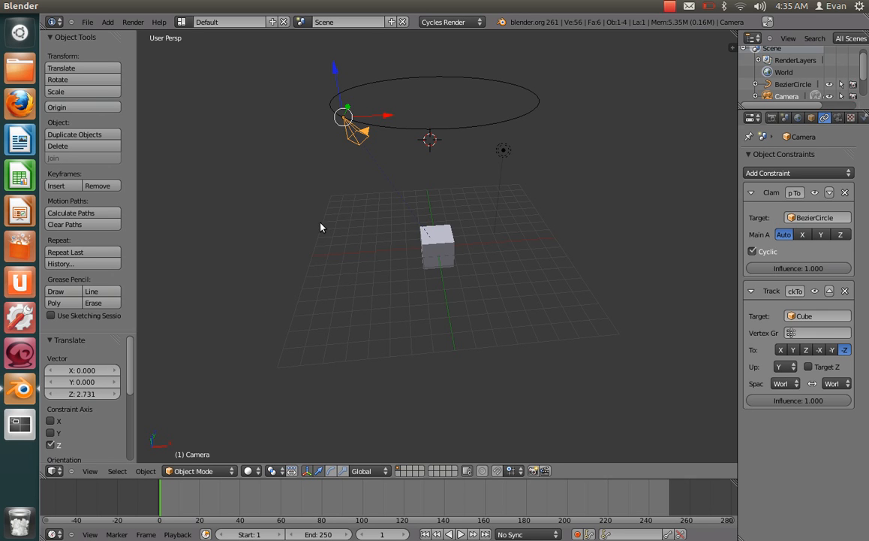
middle_drag(458, 242, 515, 260)
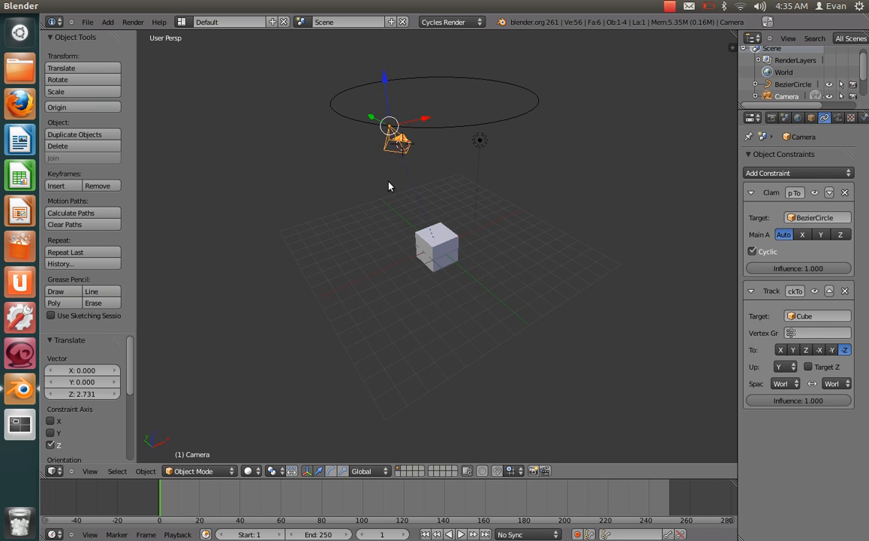
key(i)
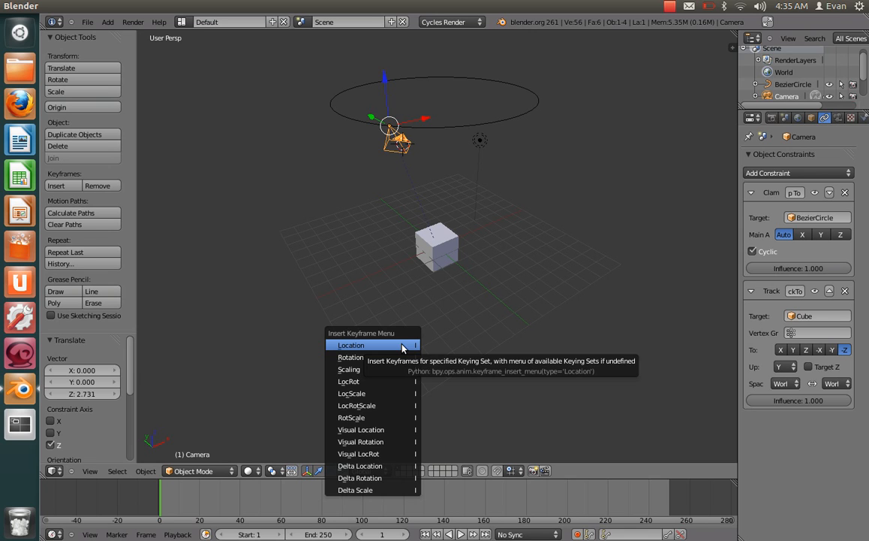
click(403, 346)
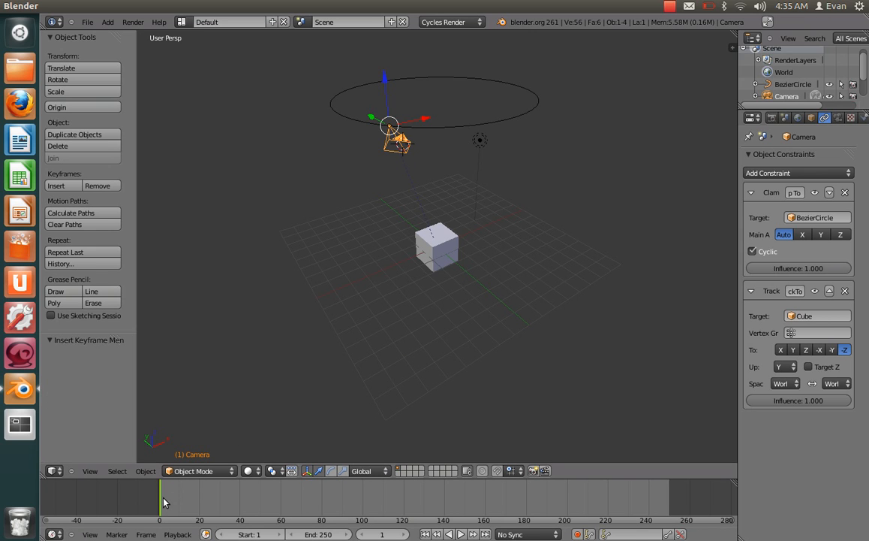
- At frame 68, move the camera about 5.91 units along Y and insert a Location keyframe
drag(162, 502, 297, 507)
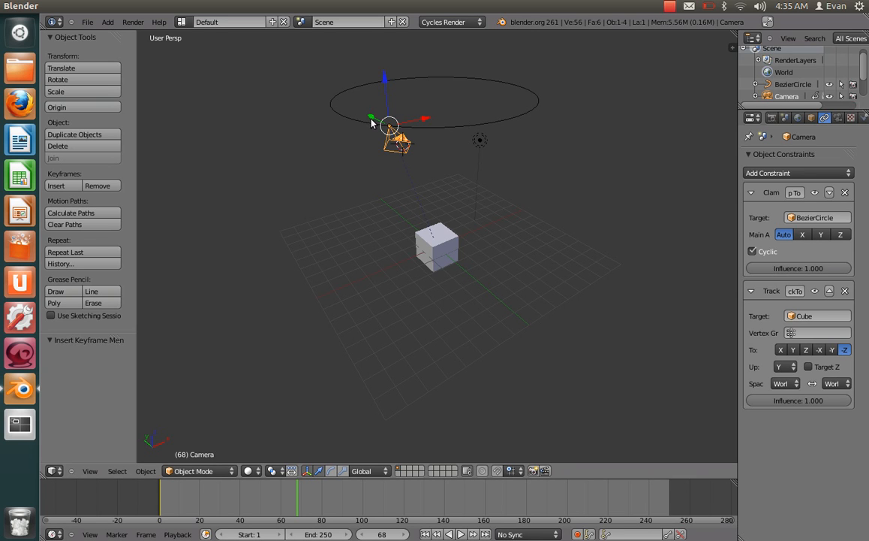
key(g)
key(y)
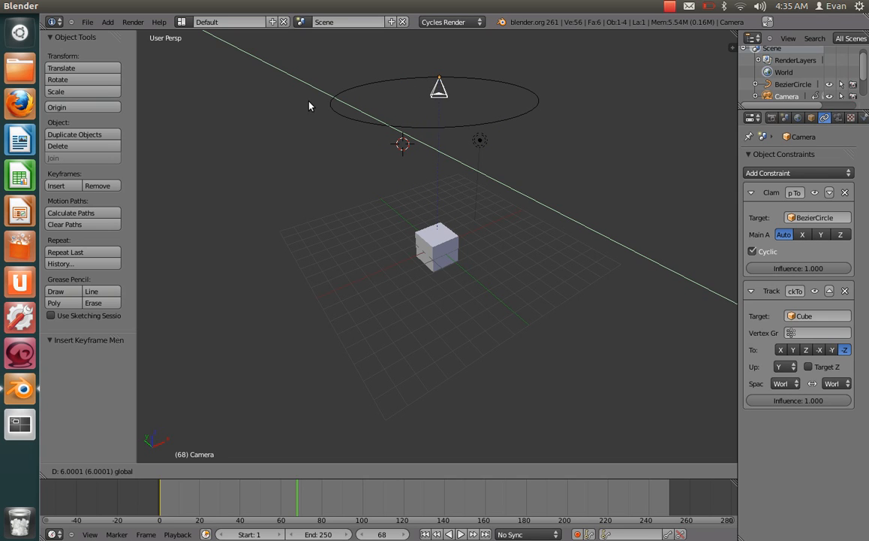
click(310, 105)
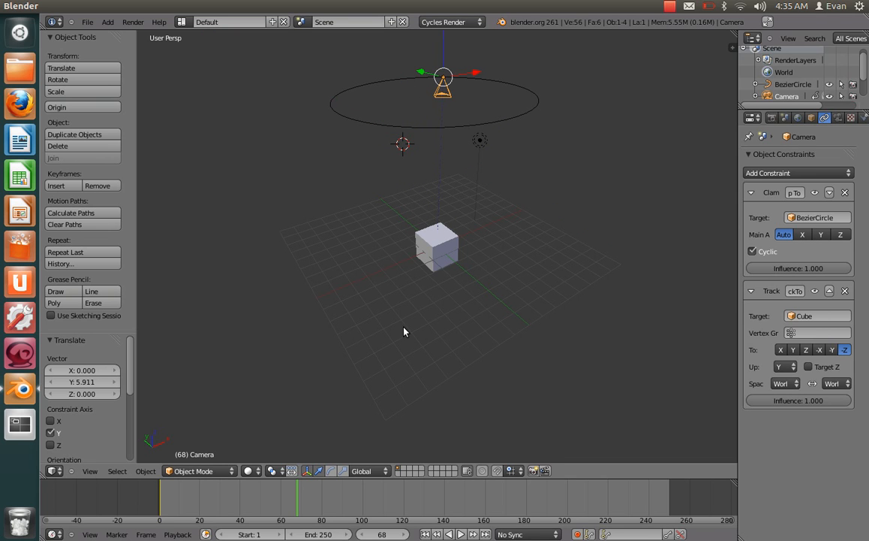
key(i)
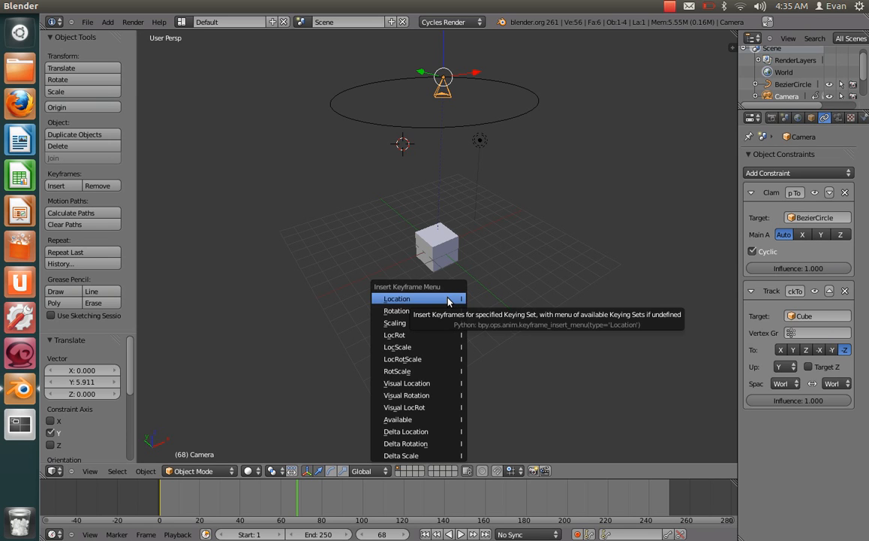
click(449, 301)
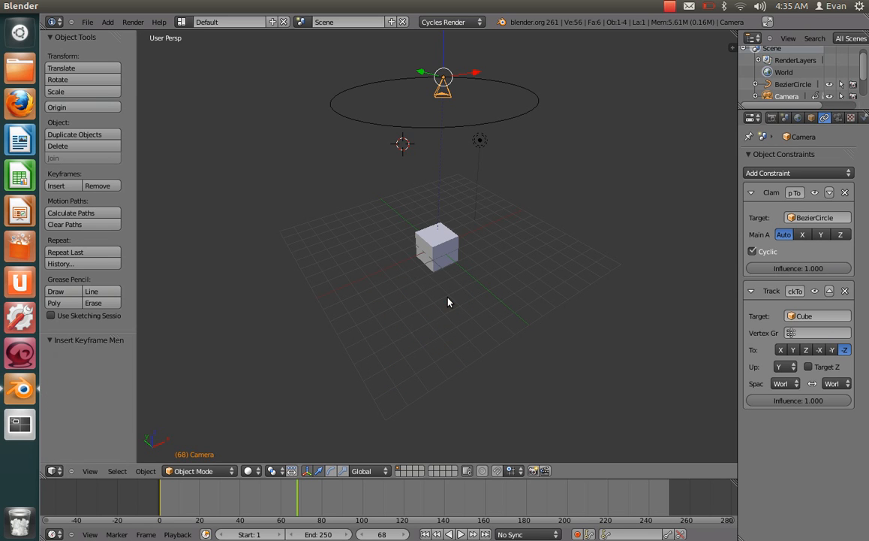
- Select the Bezier circle and insert a Location keyframe for it at frame 1
drag(296, 499, 153, 505)
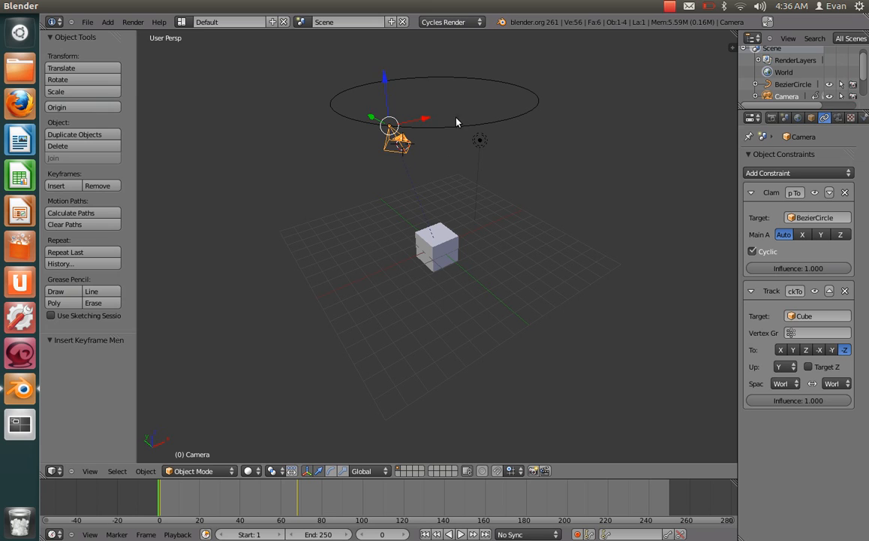
right_click(506, 124)
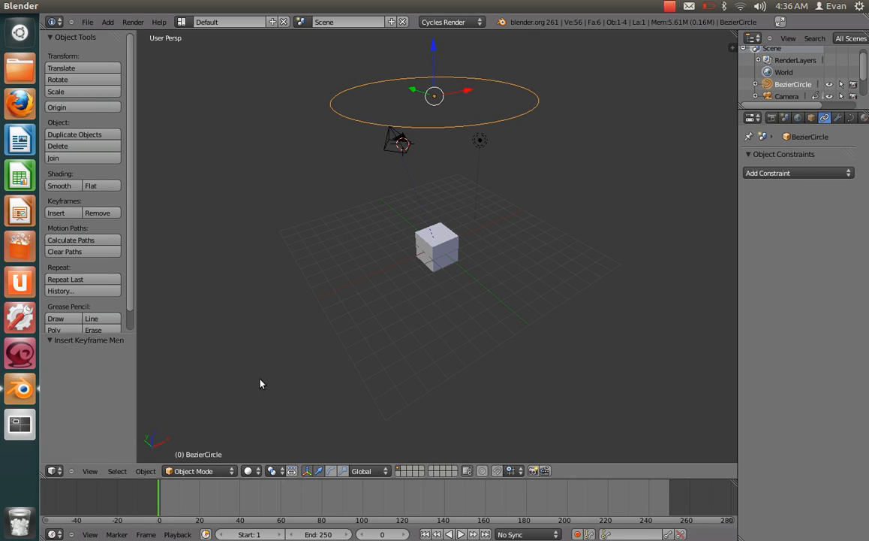
click(161, 493)
click(160, 494)
key(i)
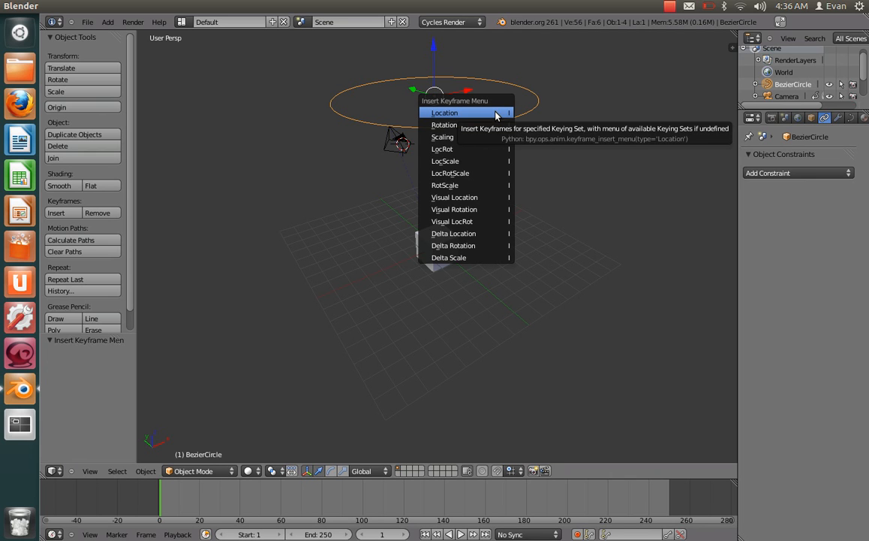
click(496, 114)
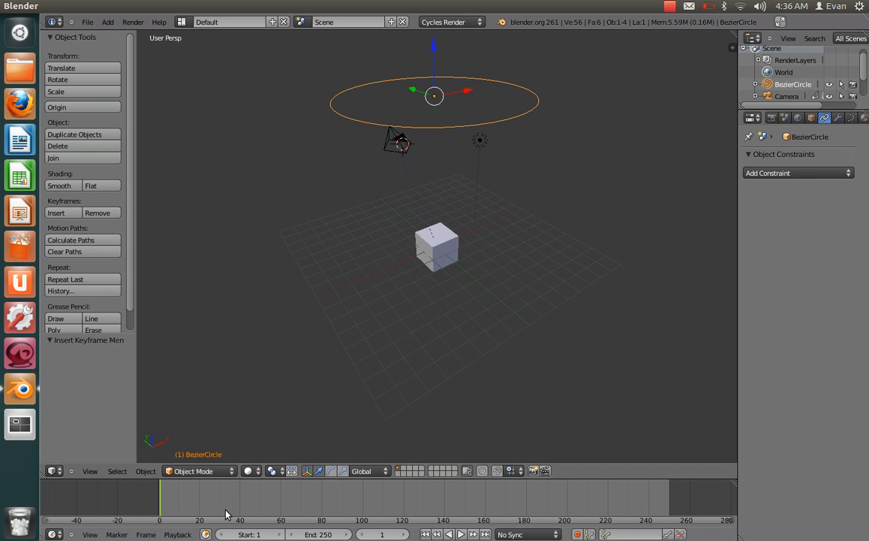
- At the camera's second keyframe, frame 68, lower the Bezier circle about 5.59 units along Z and insert a Location keyframe
click(392, 134)
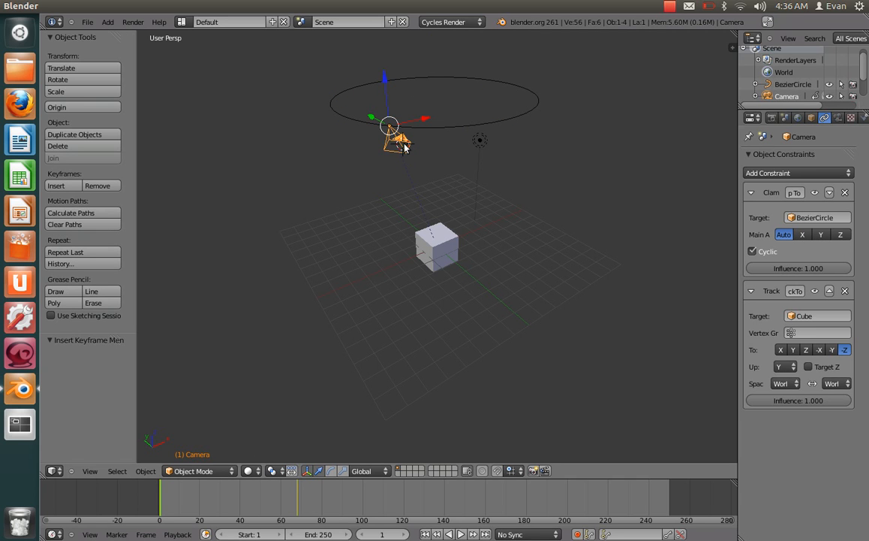
click(297, 500)
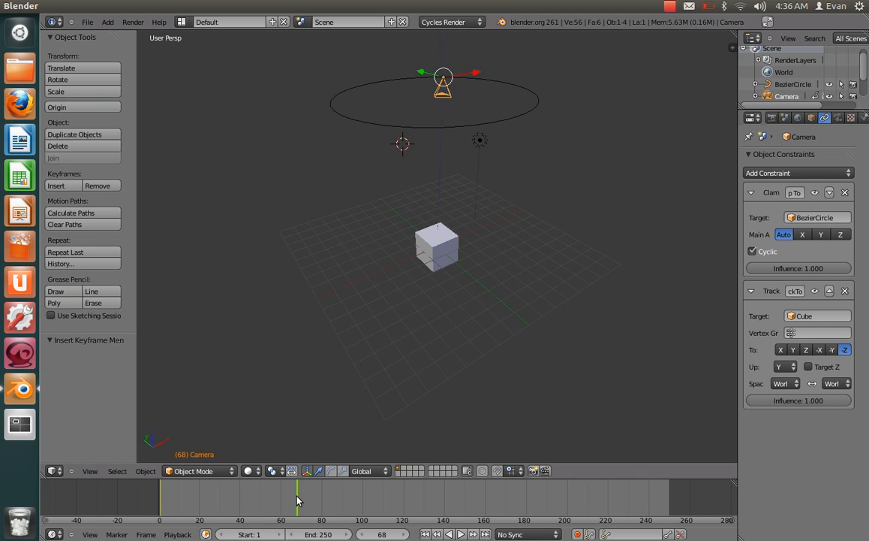
drag(297, 501, 159, 501)
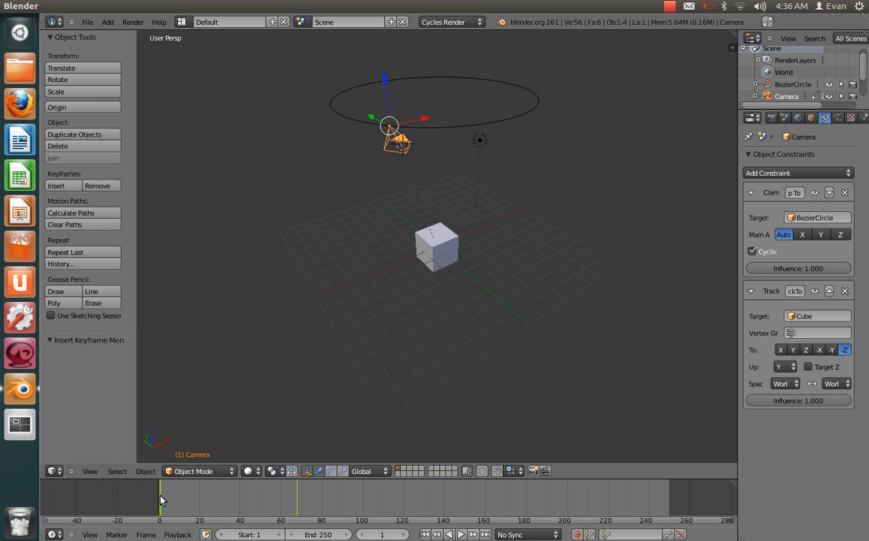
right_click(465, 126)
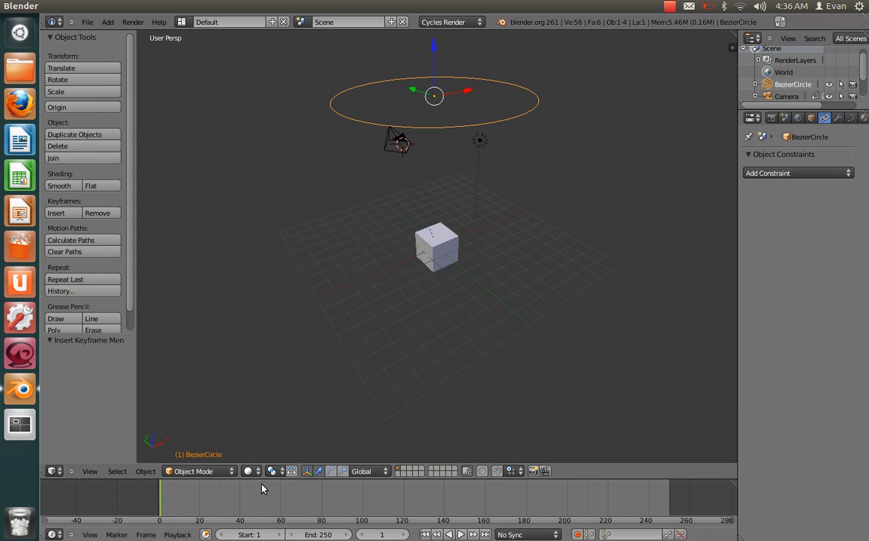
drag(233, 499, 296, 497)
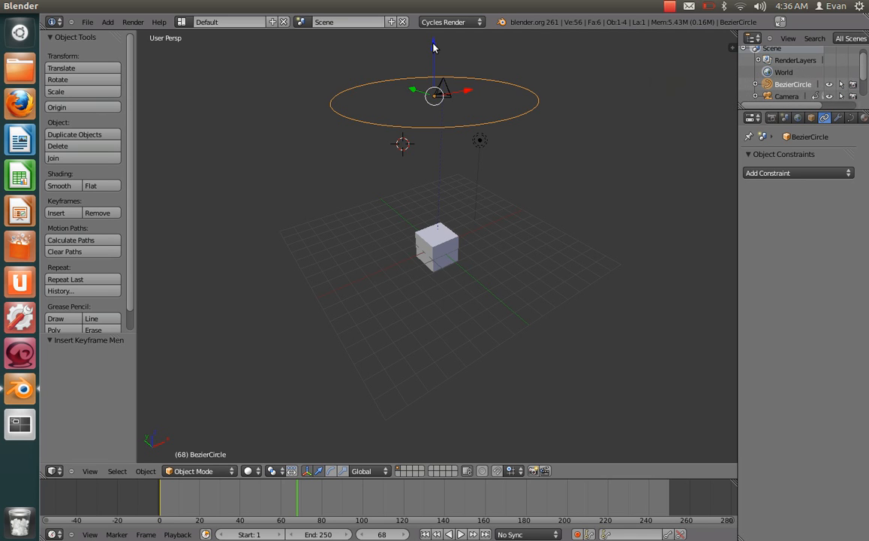
drag(433, 48, 451, 149)
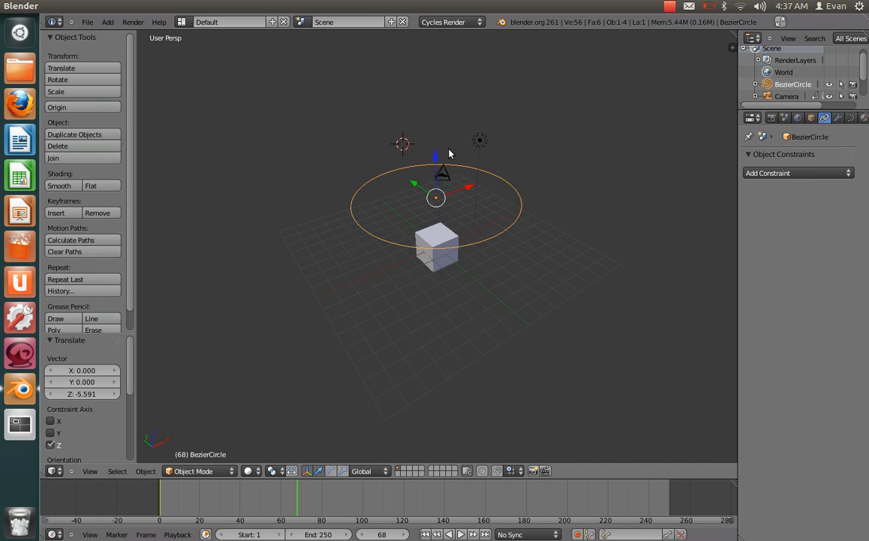
key(i)
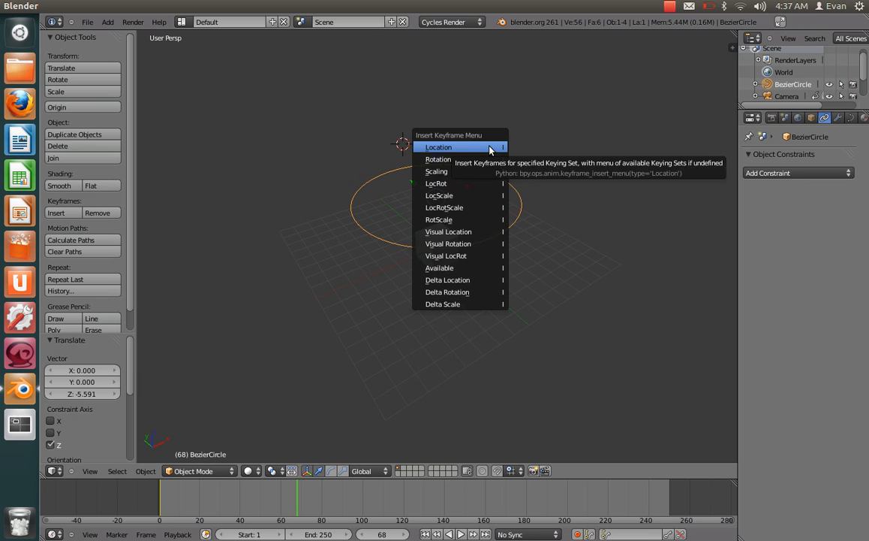
click(490, 150)
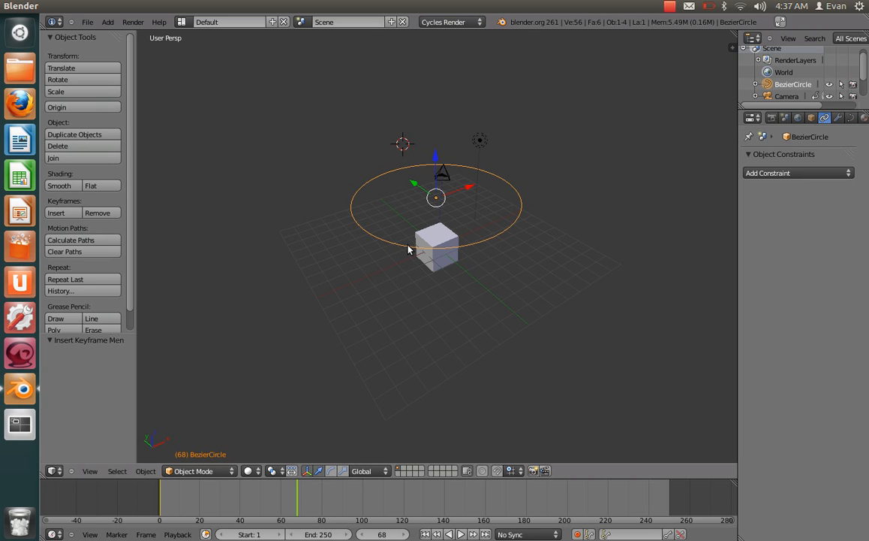
- Play the animation from frame 0 through the camera view to check the camera's motion around the cube
key(KP_0)
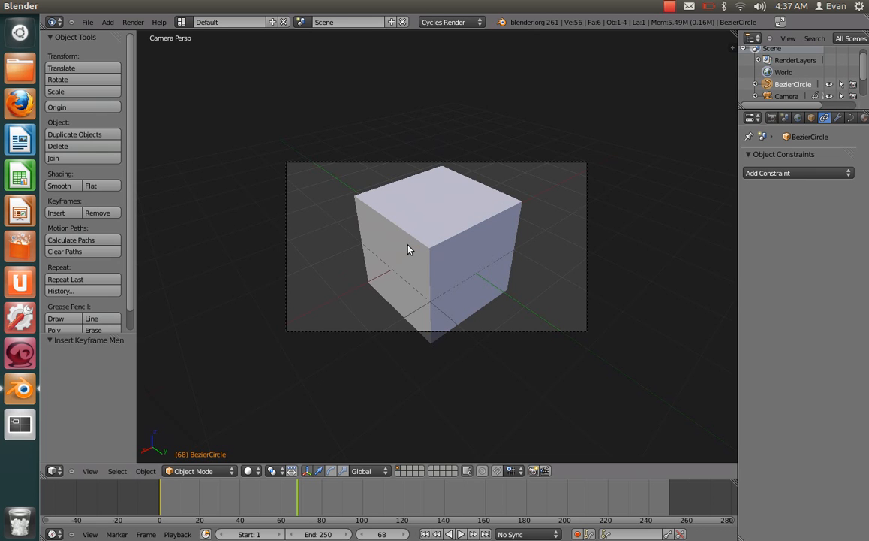
click(118, 494)
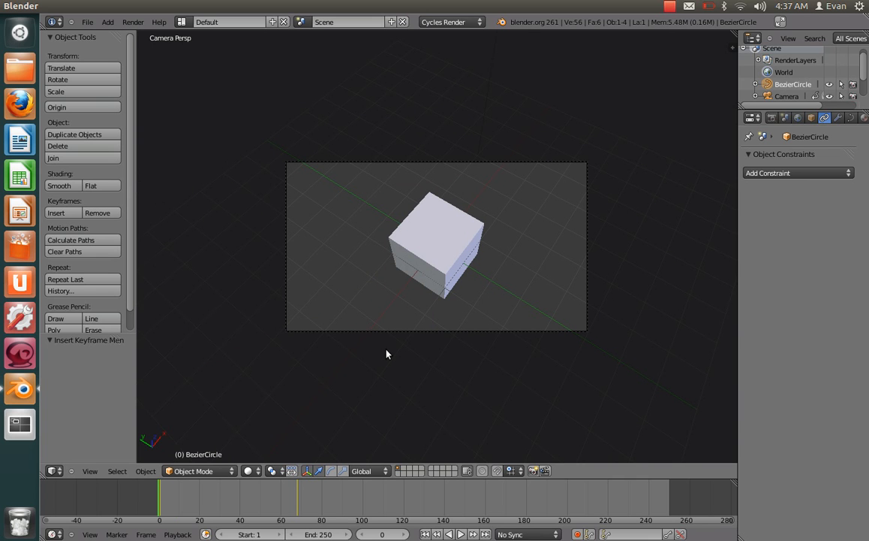
key(alt+a)
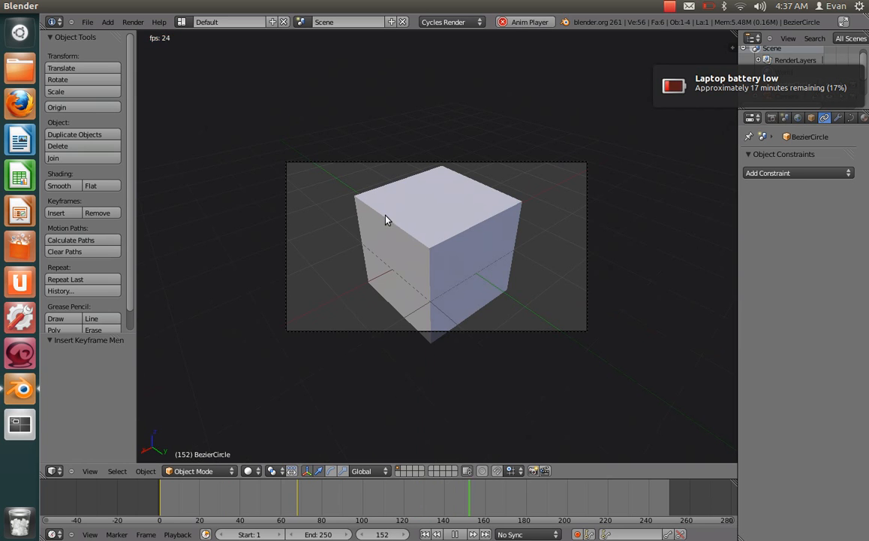
key(Escape)
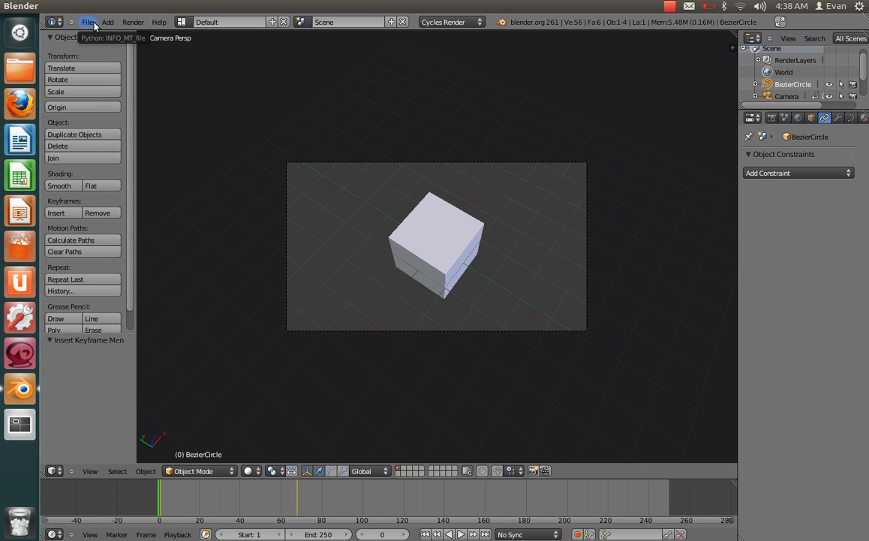
- Start a new default scene without saving the current file
click(90, 23)
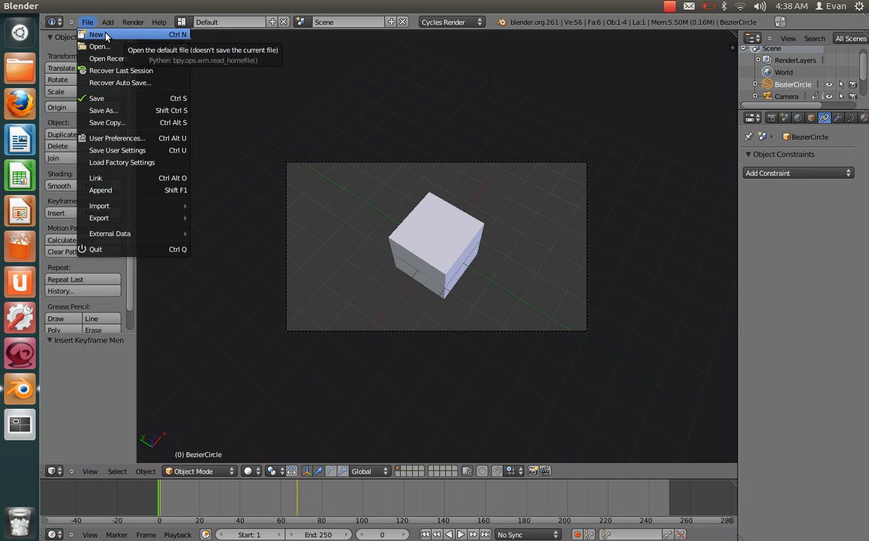
click(106, 36)
- Scale the default cube down to about 0.48 of its size and raise it 1 unit along Z
middle_drag(389, 229, 490, 262)
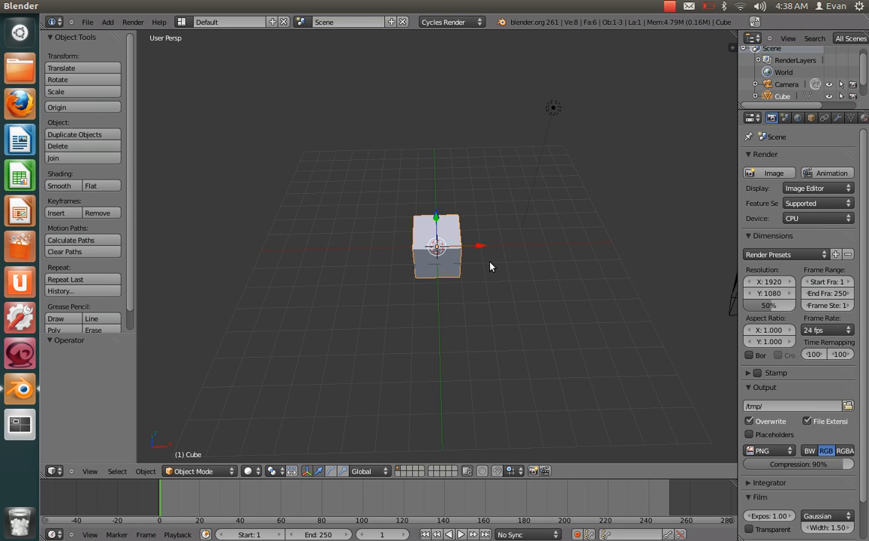
middle_drag(510, 274, 484, 269)
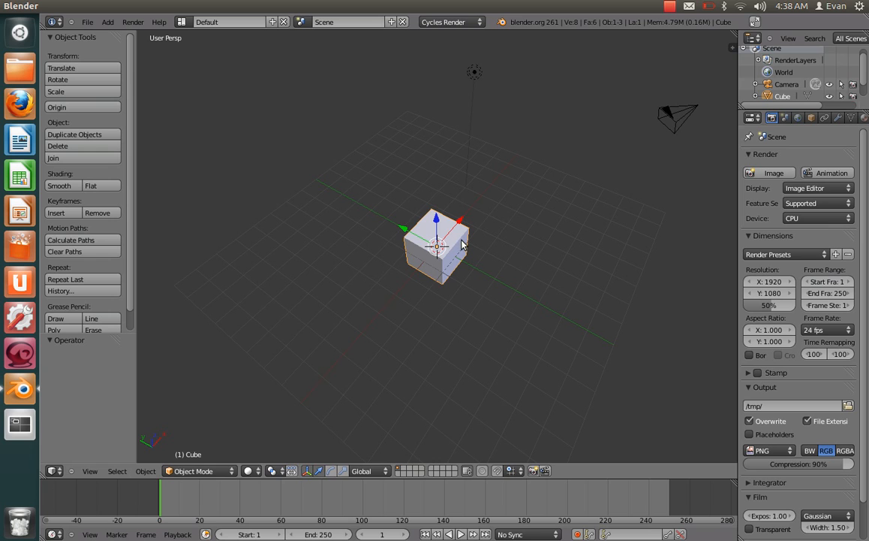
key(s)
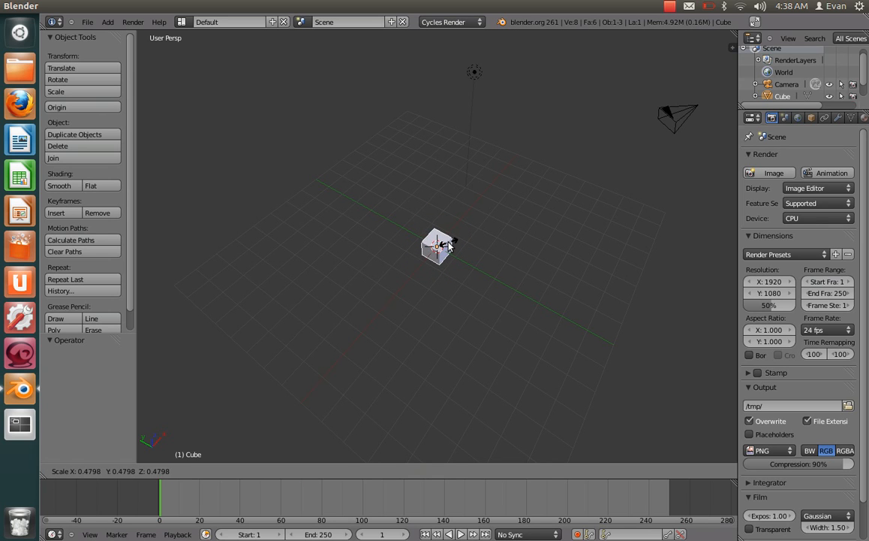
click(447, 245)
middle_drag(469, 301, 437, 242)
key(g)
key(z)
key(1)
key(Return)
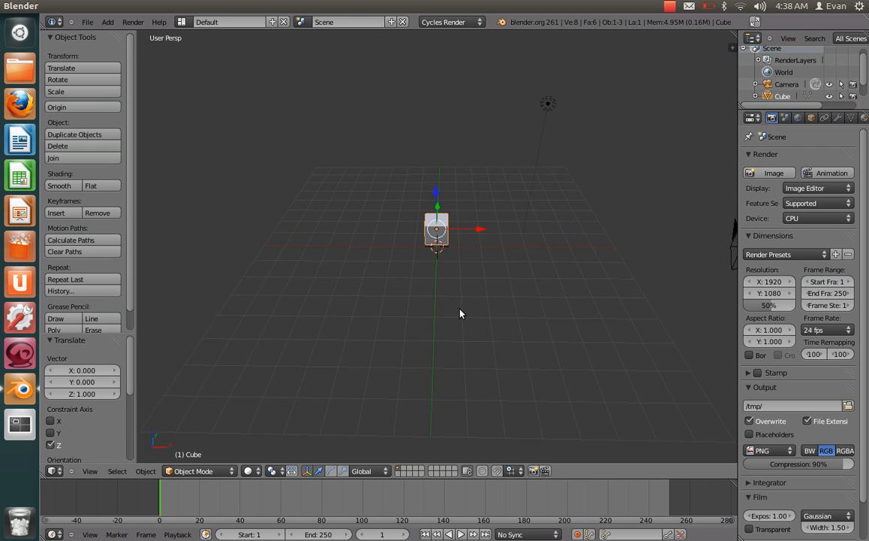
- Add a plane mesh beneath the cube and scale it by a factor of about -8.61 as a large ground surface
key(shift+a)
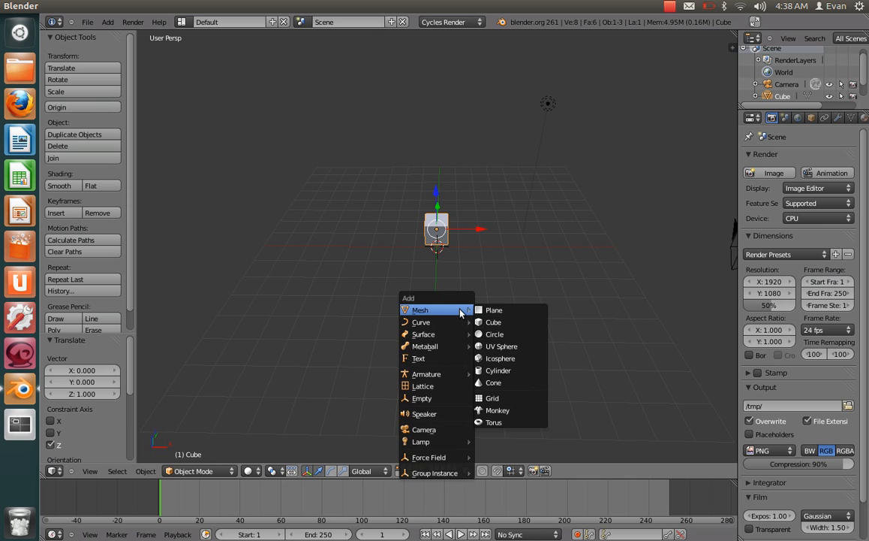
click(510, 310)
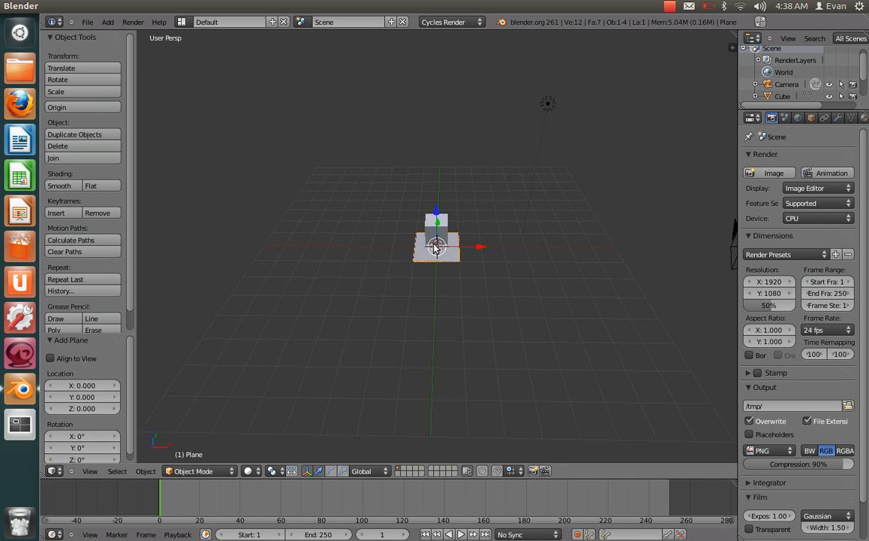
key(s)
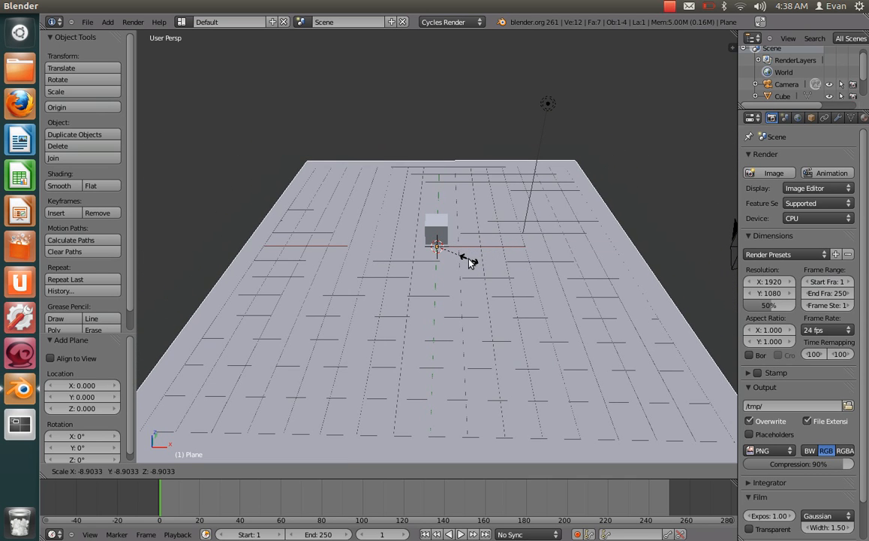
click(465, 259)
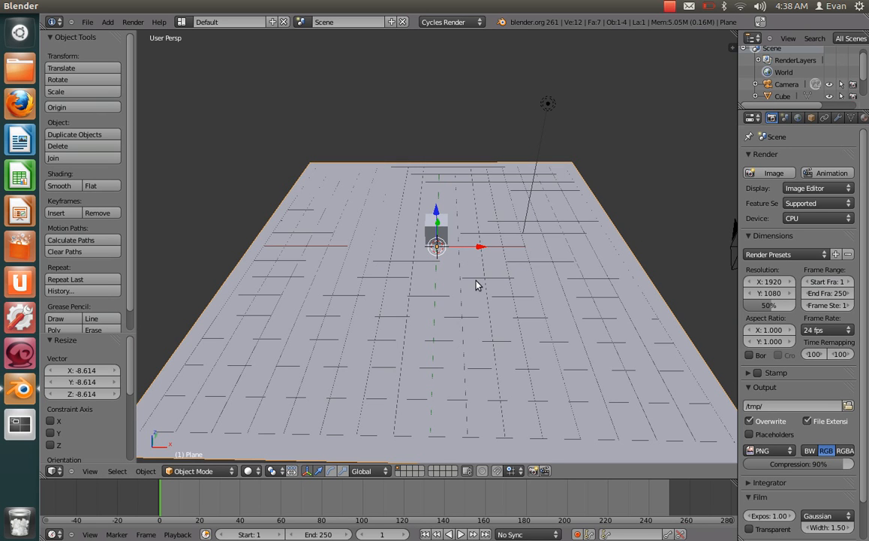
- Add a Grease Pencil layer for the plane and set its drawing placement to Surface
middle_drag(466, 283, 473, 300)
scroll(475, 300, down, 2)
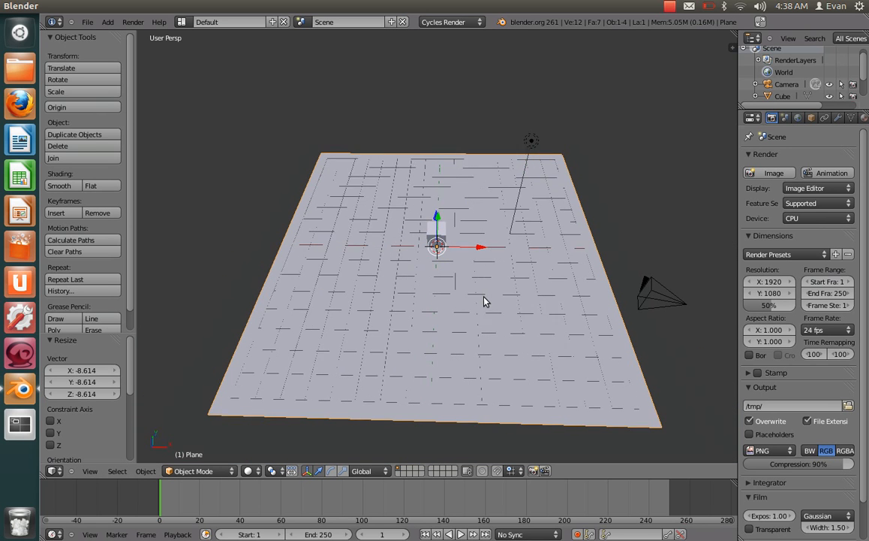
key(n)
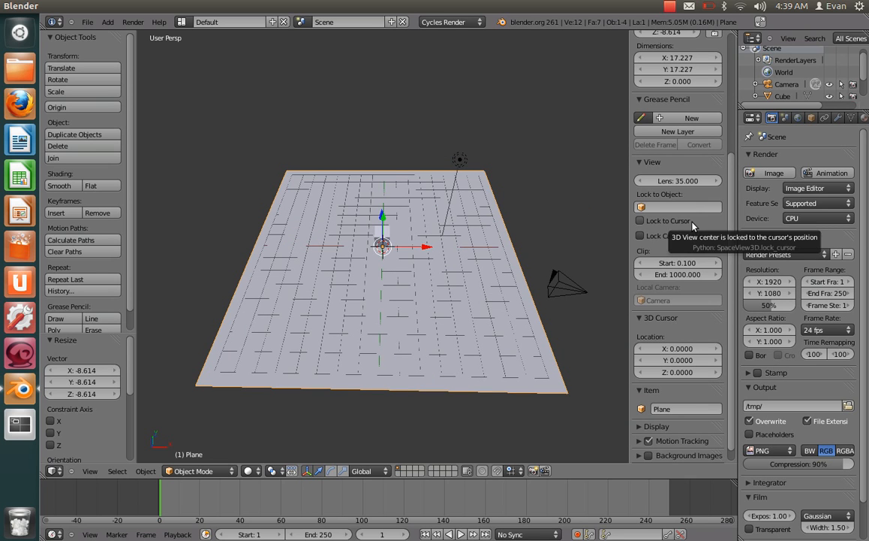
scroll(693, 225, up, 3)
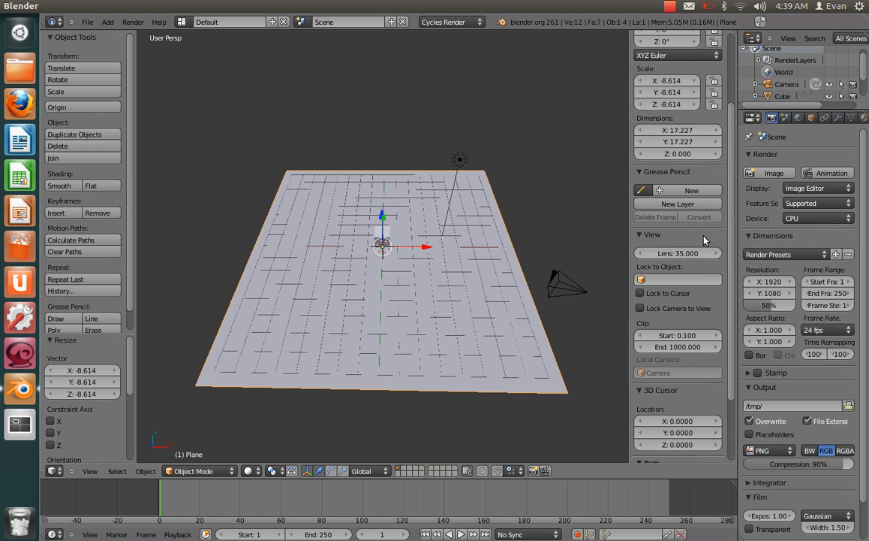
scroll(705, 237, down, 1)
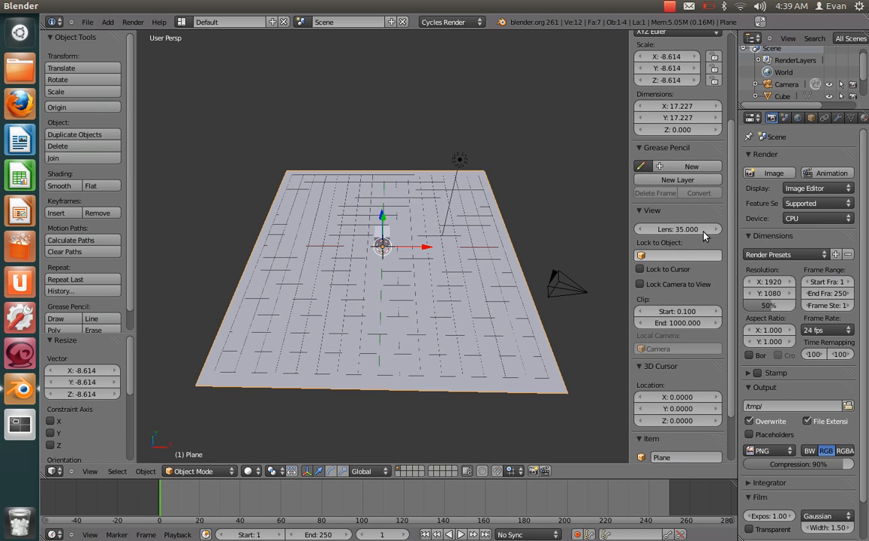
click(672, 182)
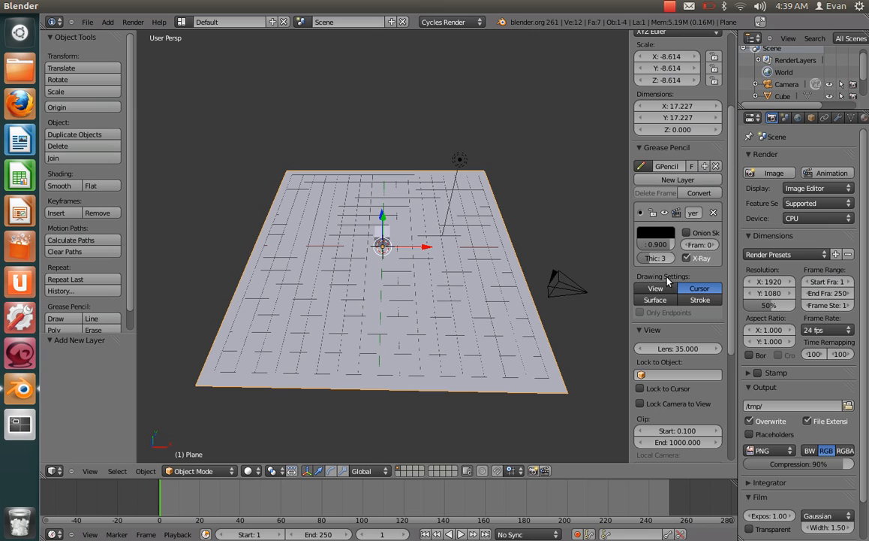
click(651, 300)
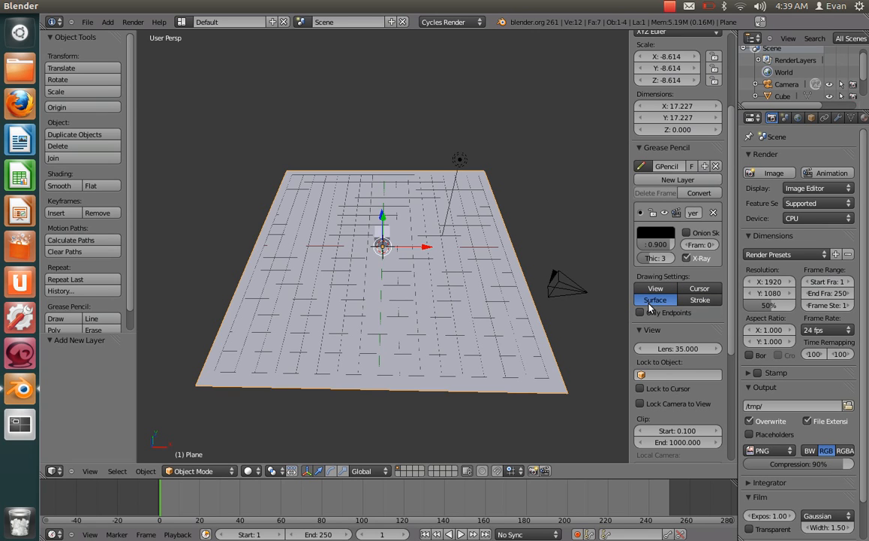
- Draw a freehand Grease Pencil stroke looping behind the cube between the plane's two front corners, and convert it to a Bezier curve
scroll(111, 195, down, 1)
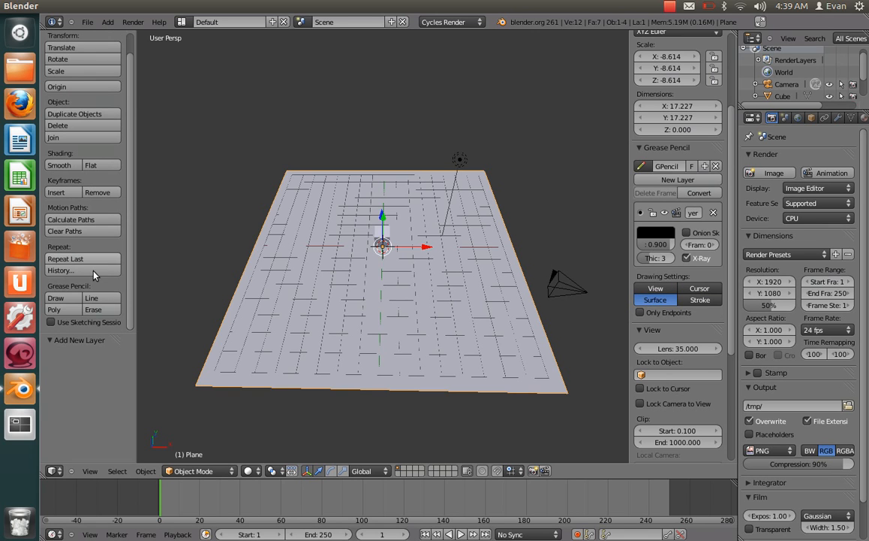
click(60, 298)
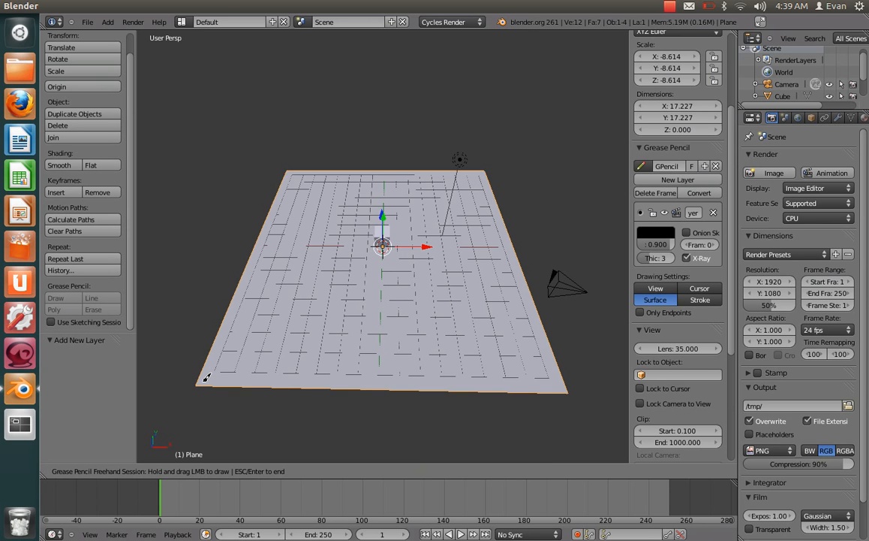
mouse_move(204, 379)
mouse_down()
mouse_move(301, 322)
mouse_move(305, 237)
mouse_move(319, 181)
mouse_move(422, 207)
mouse_move(437, 242)
mouse_move(431, 295)
mouse_move(456, 353)
mouse_move(522, 371)
mouse_move(528, 383)
mouse_up()
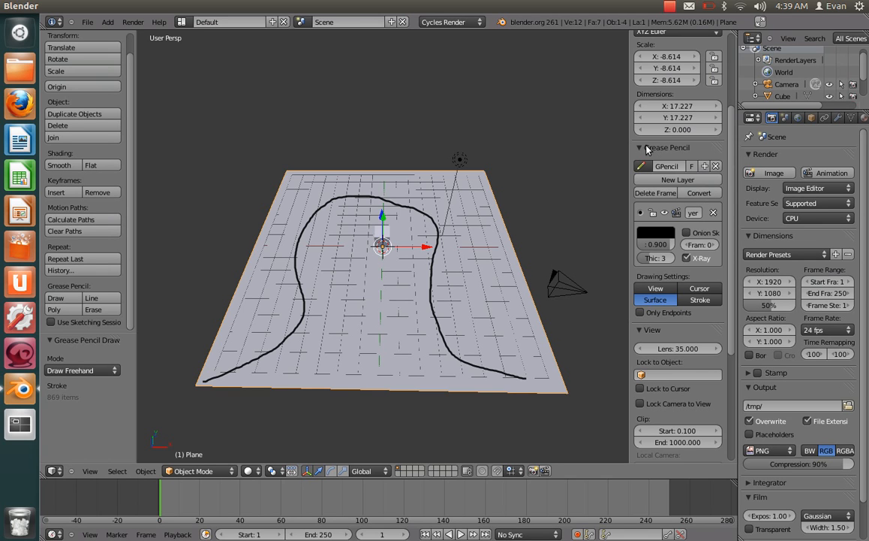
click(699, 193)
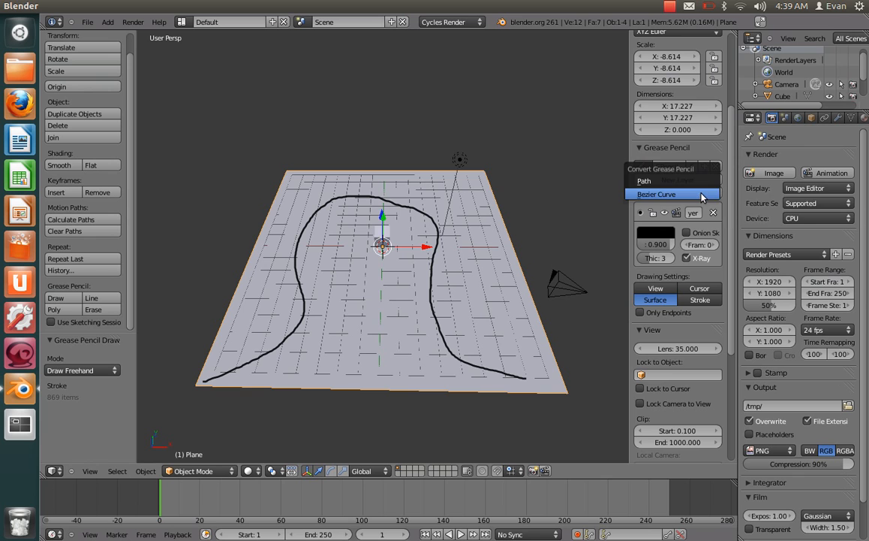
click(657, 195)
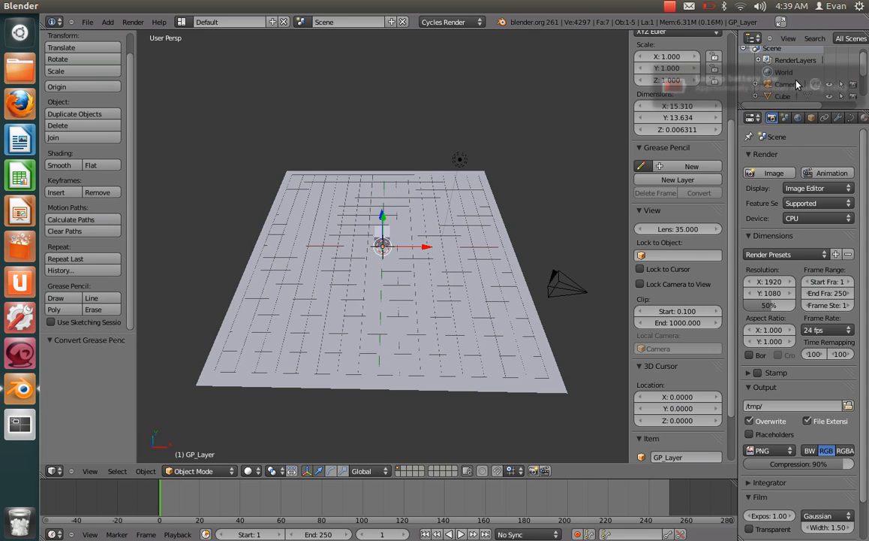
- Select the plane and erase its original Grease Pencil stroke, leaving the erase session when done
scroll(793, 80, down, 2)
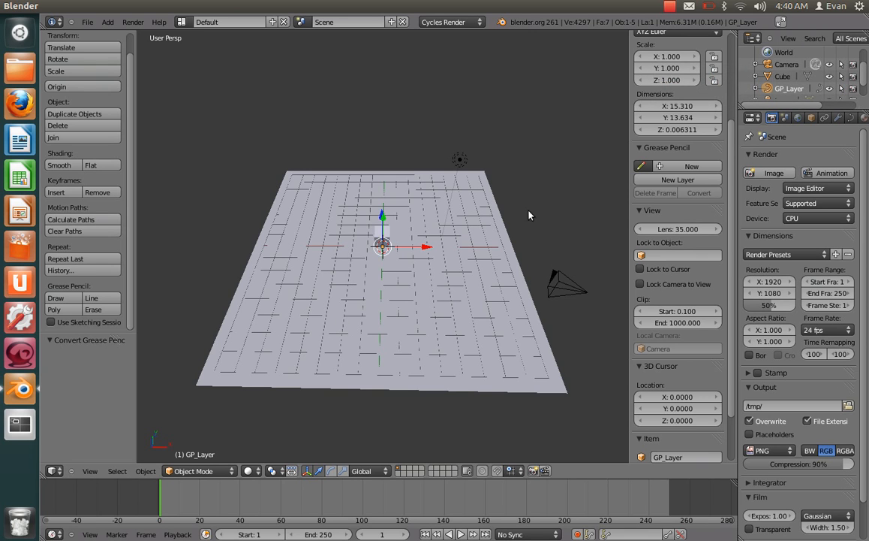
scroll(792, 87, down, 2)
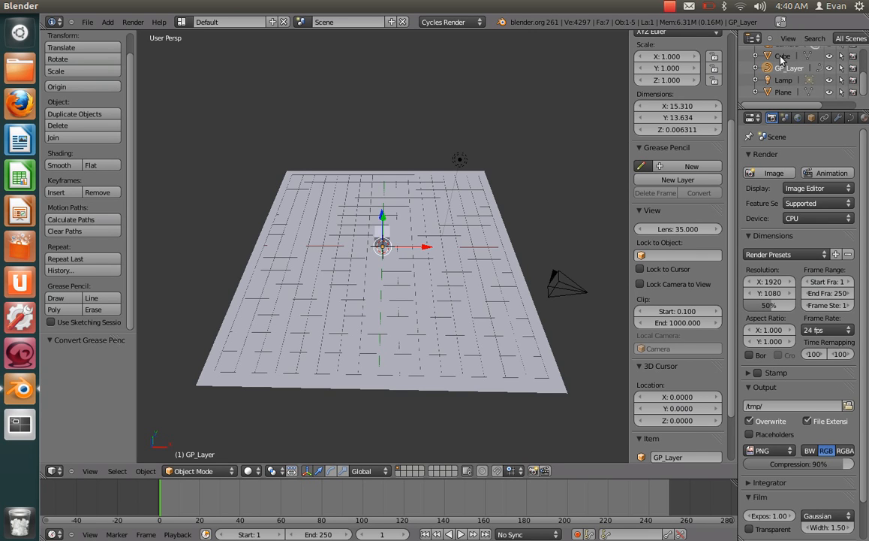
click(783, 92)
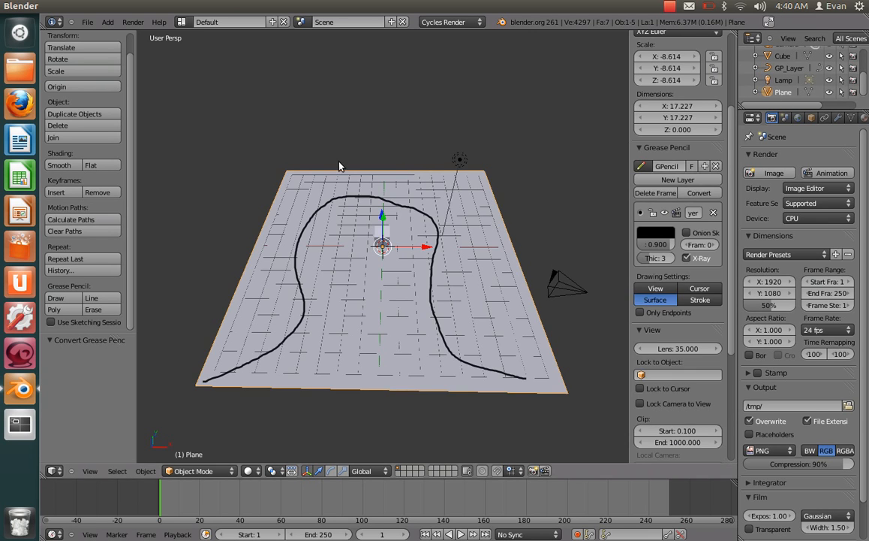
click(95, 314)
mouse_move(200, 360)
mouse_down()
mouse_move(194, 340)
mouse_move(291, 310)
mouse_move(331, 281)
mouse_move(317, 256)
mouse_move(417, 326)
mouse_move(399, 300)
mouse_move(435, 236)
mouse_move(368, 186)
mouse_move(304, 179)
mouse_move(289, 237)
mouse_up()
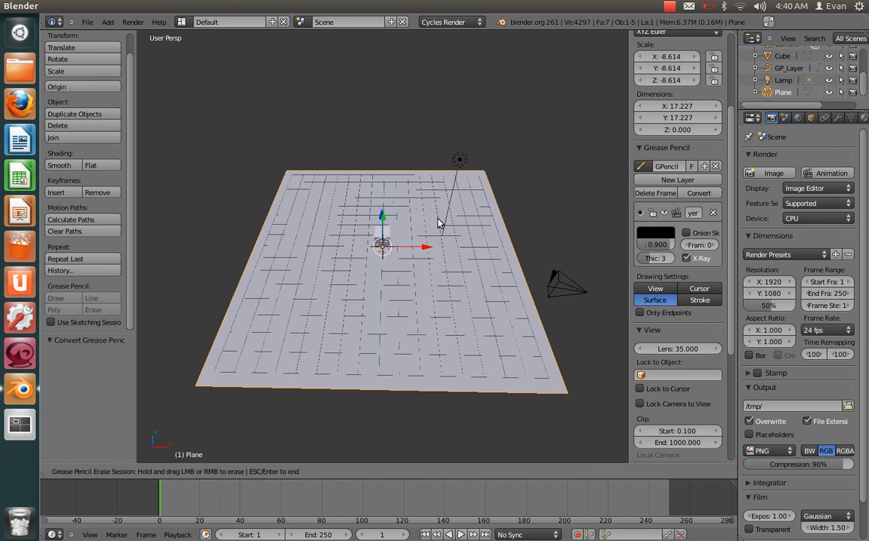
key(Escape)
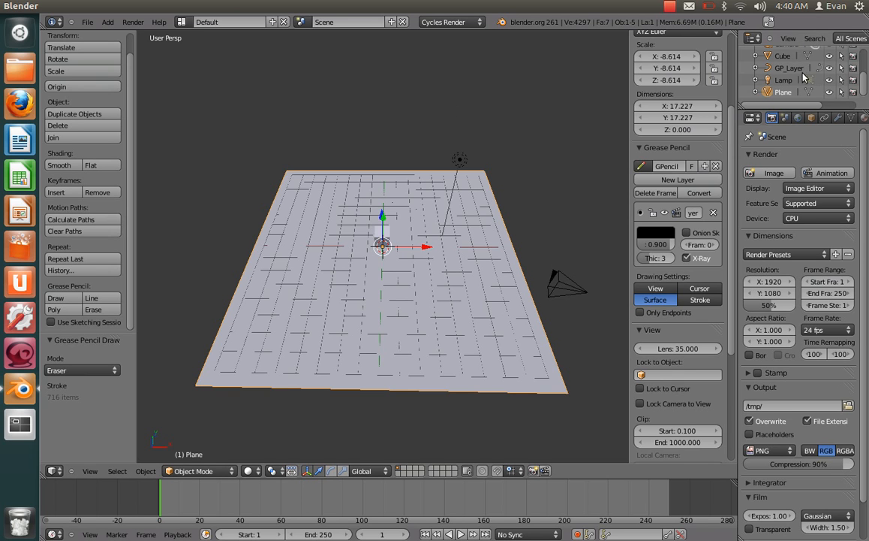
- Enlarge the object list, select the GP_Layer curve and raise it about 0.49 units along Z above the plane
scroll(804, 77, up, 2)
drag(819, 109, 819, 180)
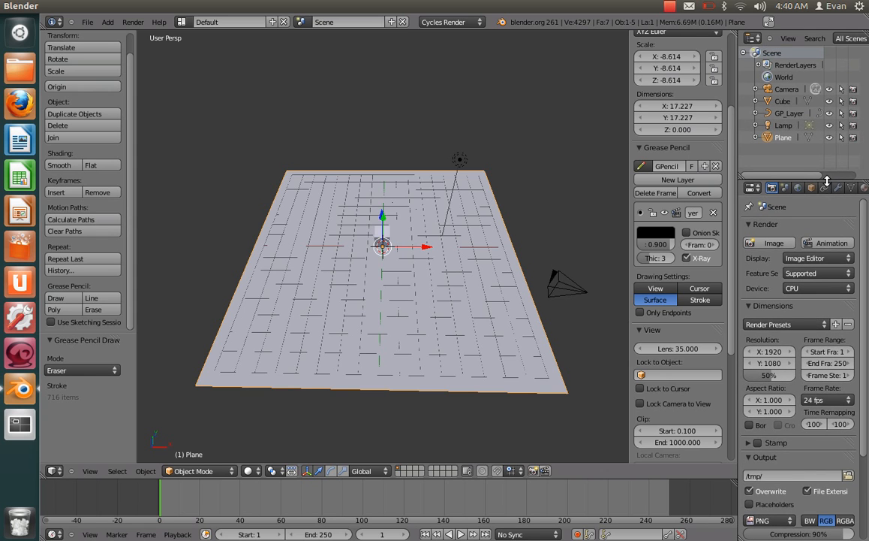
click(790, 114)
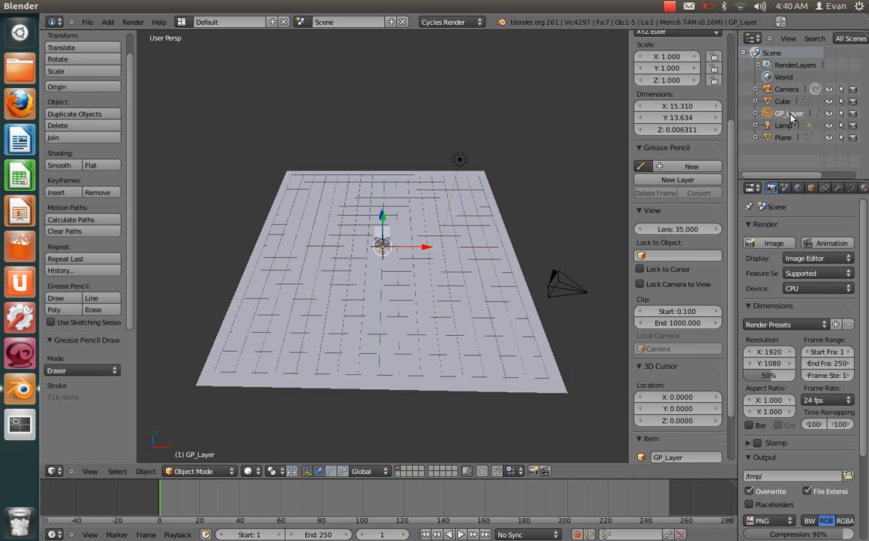
middle_drag(373, 235, 383, 215)
drag(383, 215, 382, 202)
mouse_move(385, 267)
middle_down()
mouse_move(379, 234)
mouse_move(398, 242)
mouse_move(419, 287)
mouse_move(409, 302)
mouse_move(400, 299)
mouse_move(396, 239)
mouse_move(388, 236)
mouse_move(394, 248)
mouse_move(383, 277)
middle_up()
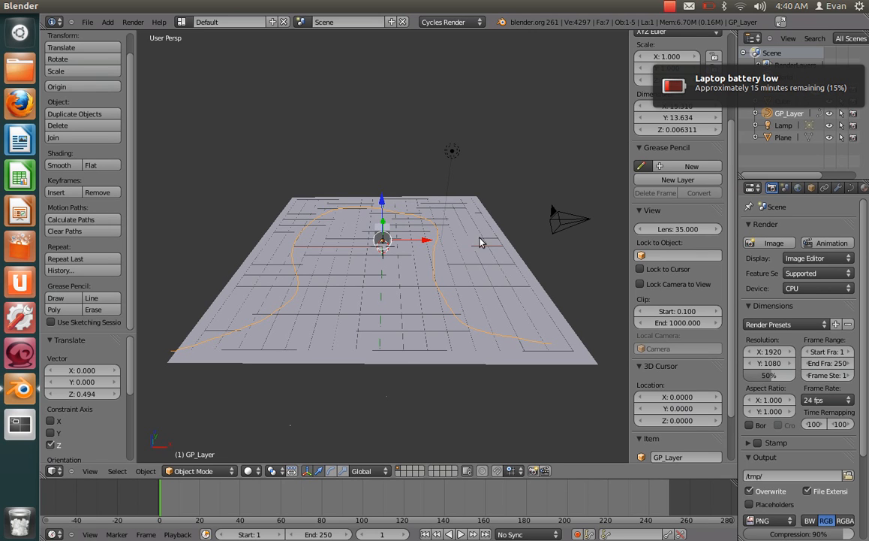
- Add a Clamp To constraint to the camera with GP_Layer as its target
right_click(588, 223)
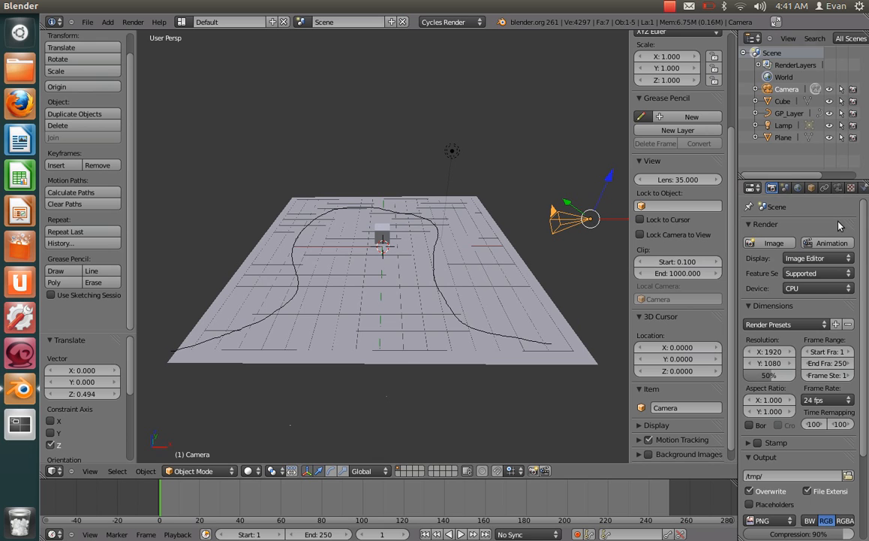
click(824, 188)
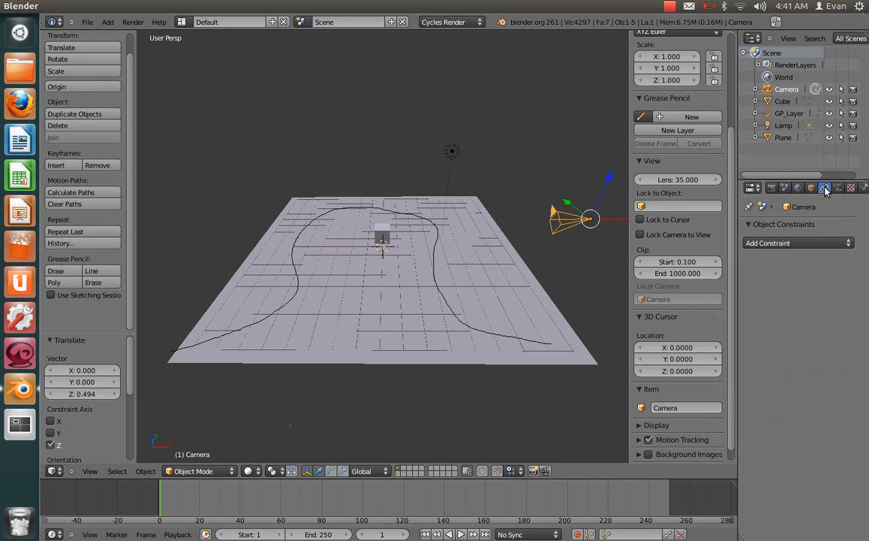
click(807, 243)
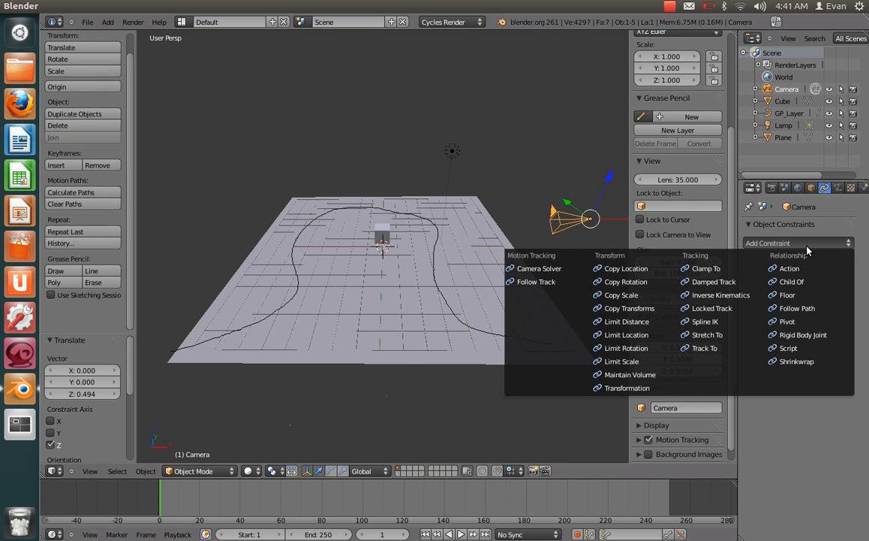
click(738, 271)
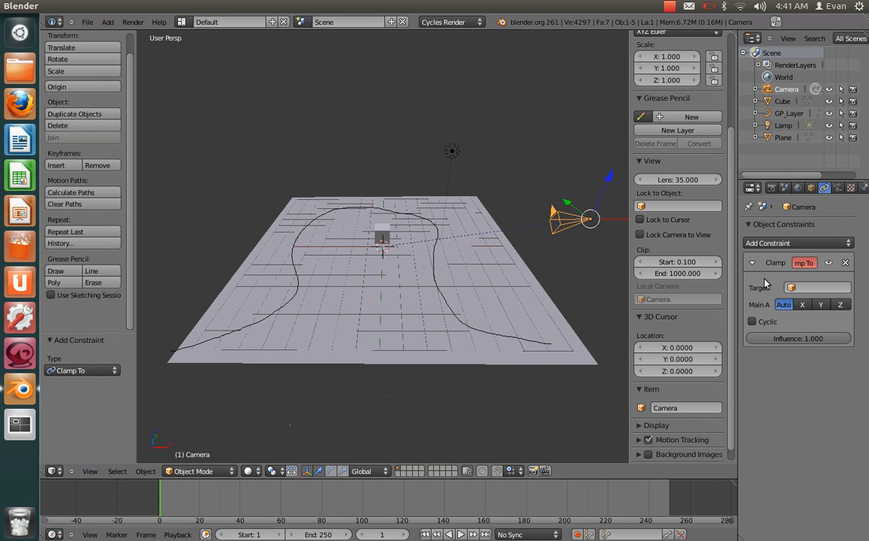
click(831, 288)
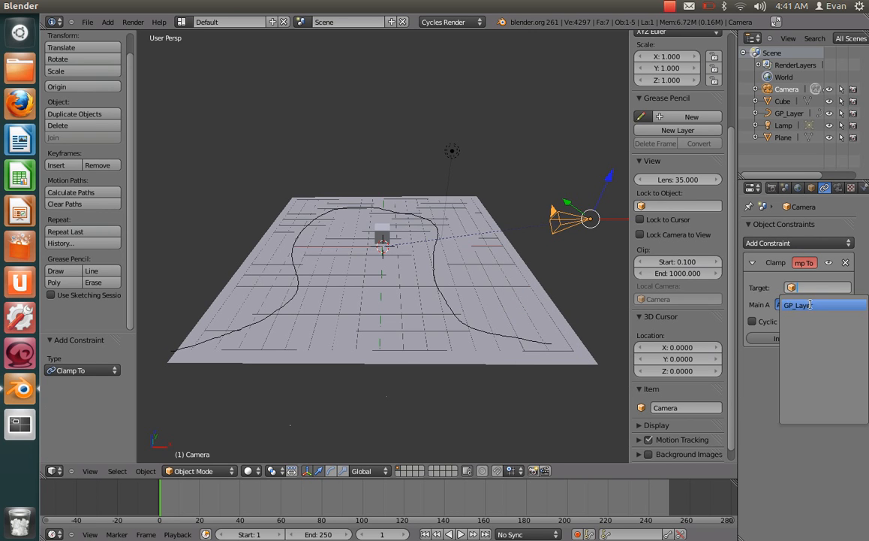
click(811, 306)
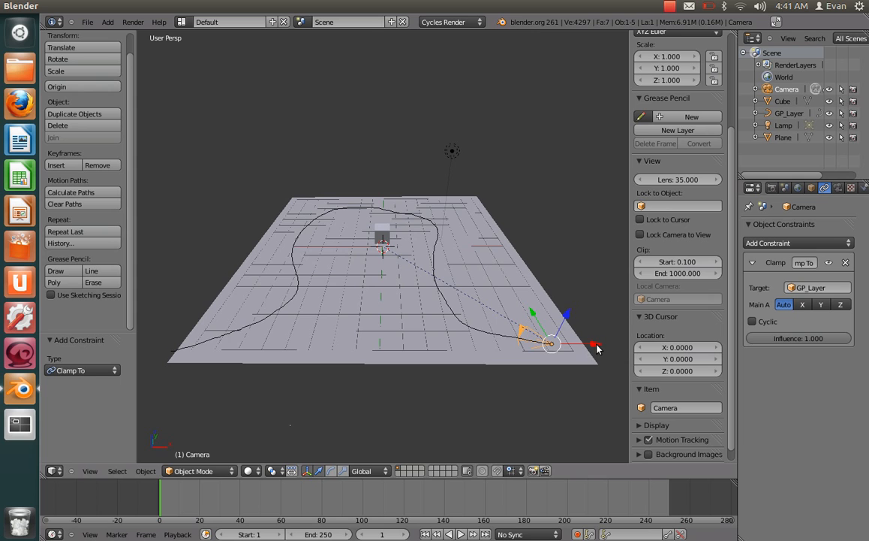
- Move the camera about -16.92 units along X to the opposite end of the curve
key(g)
key(x)
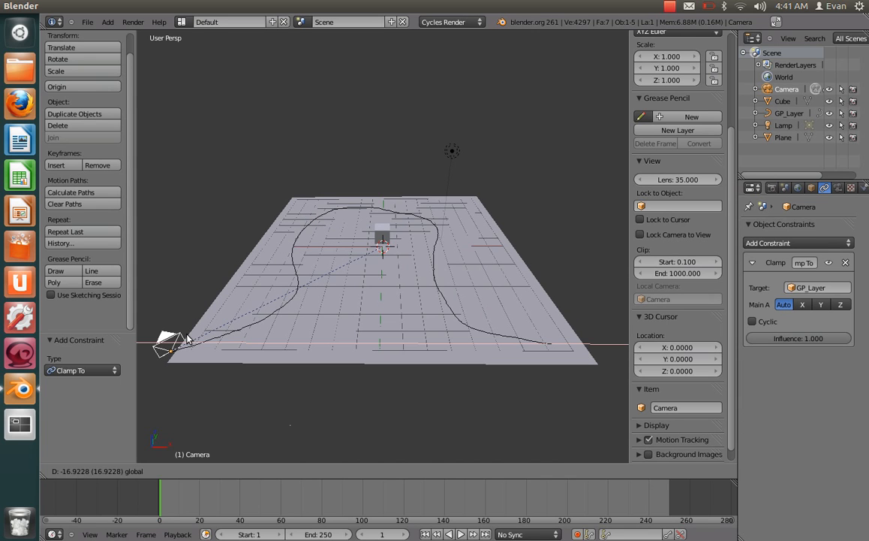
click(188, 340)
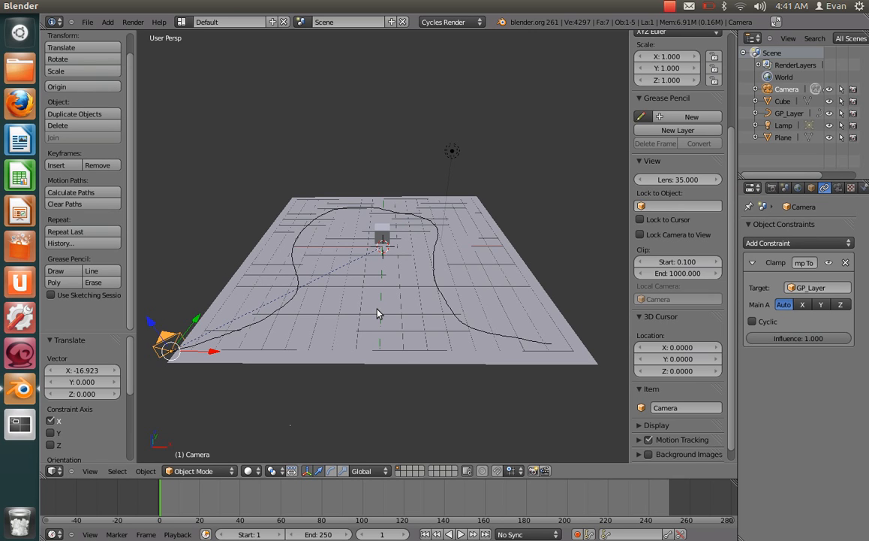
click(107, 22)
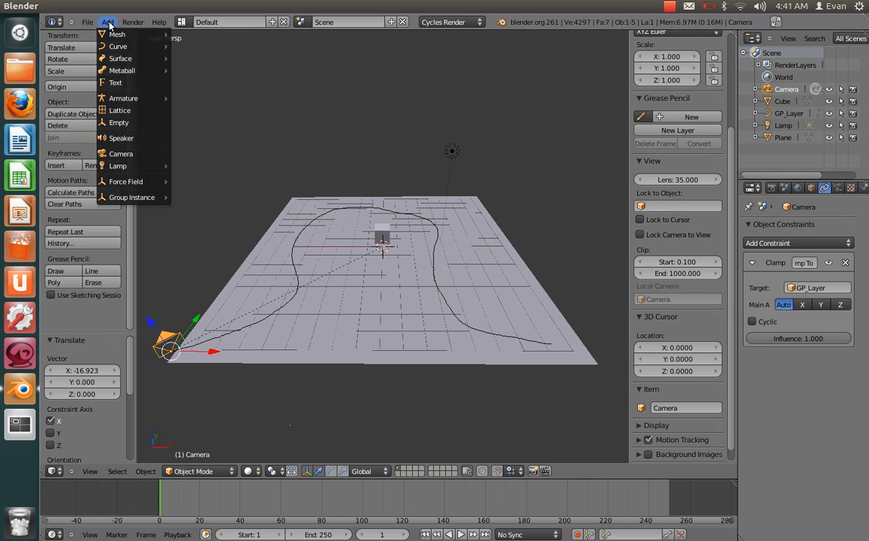
mouse_move(154, 50)
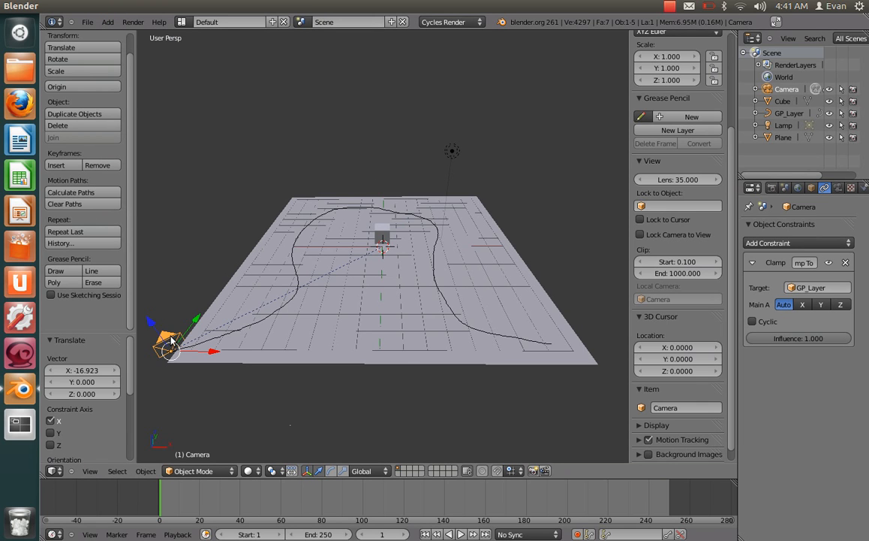
- Add a Track To constraint to the camera targeting Cube, with the To axis set to -Z and Up set to Y
click(833, 245)
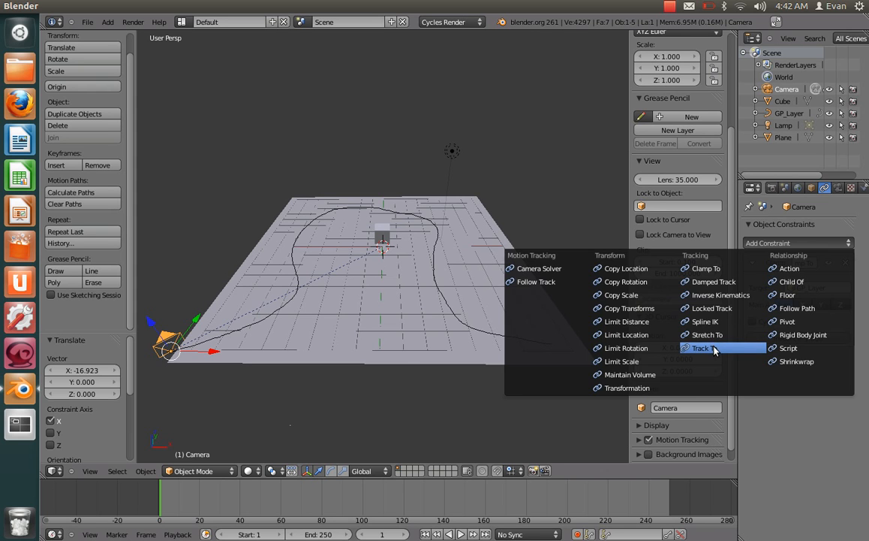
click(702, 348)
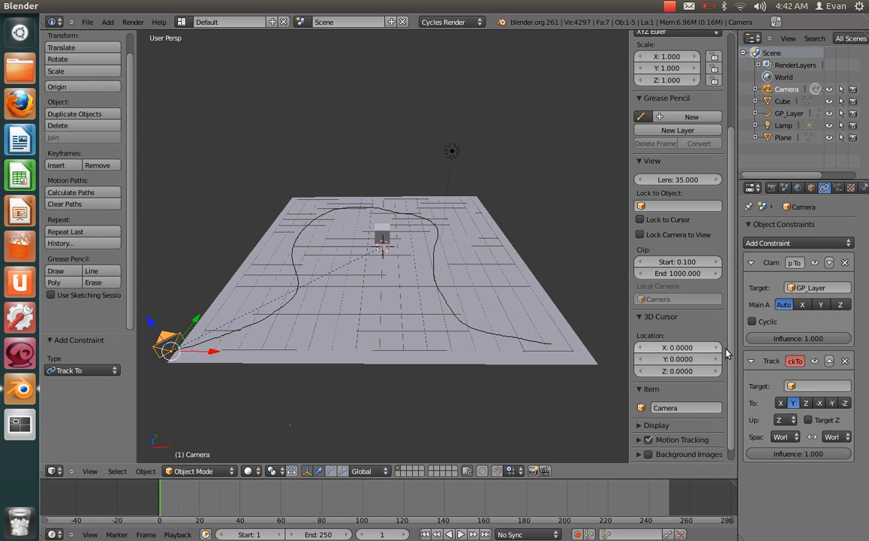
click(814, 385)
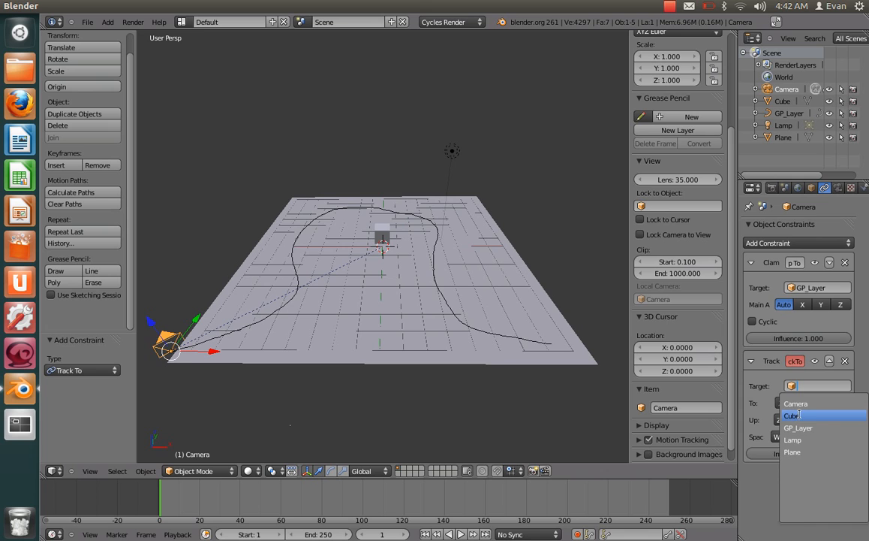
click(799, 414)
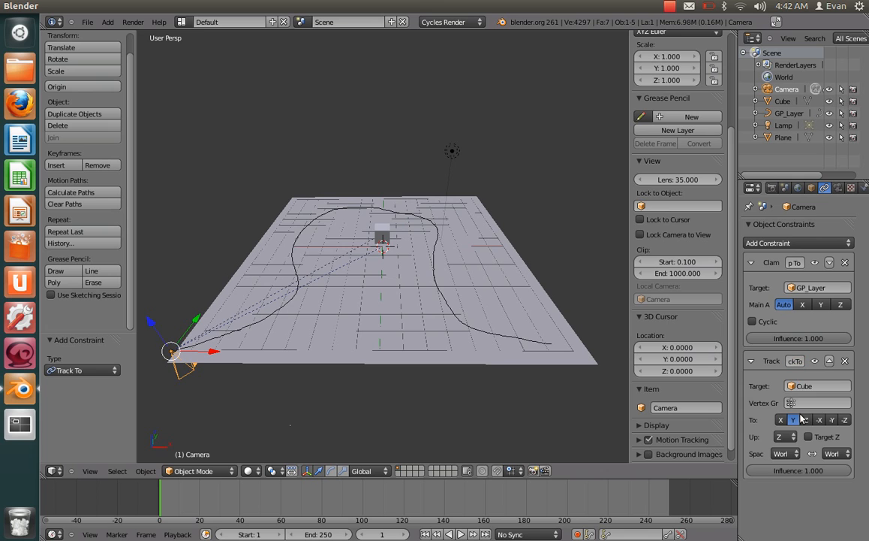
click(845, 419)
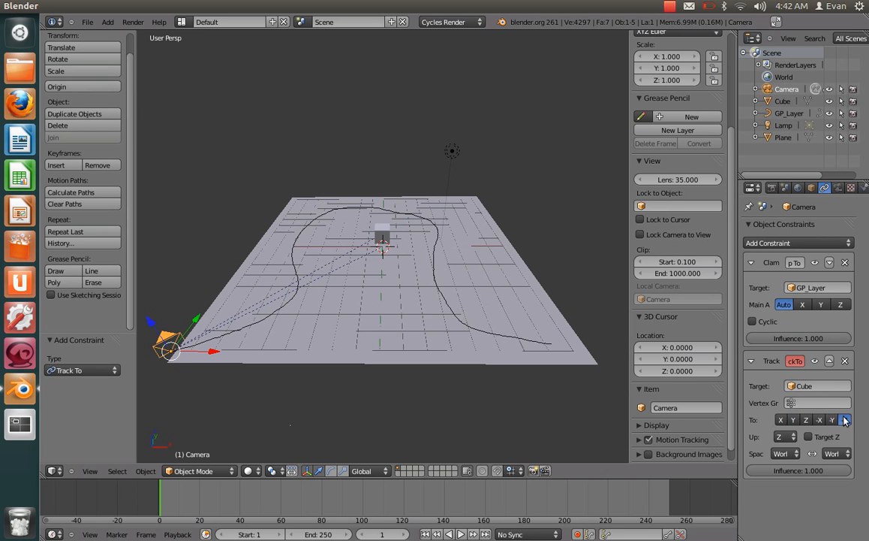
click(780, 444)
click(785, 430)
middle_drag(511, 375, 482, 389)
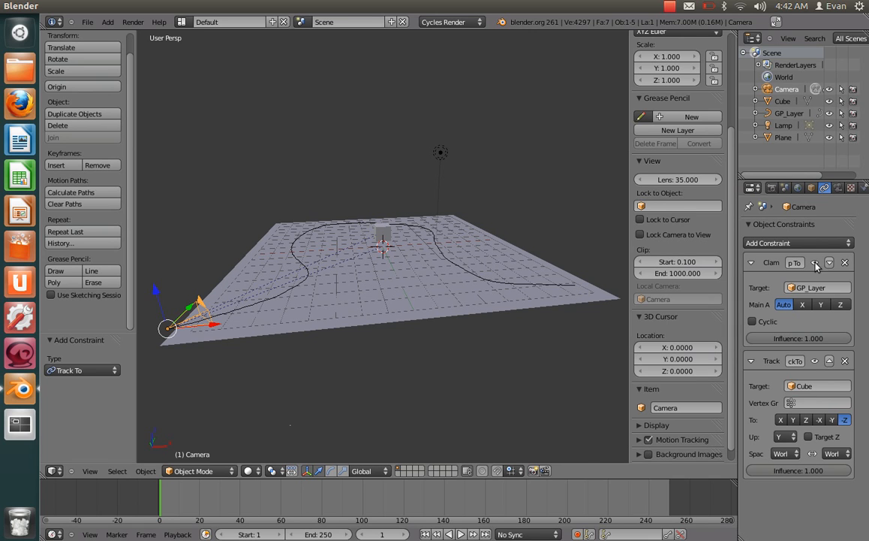
- Enable Cyclic on the Clamp To constraint and keyframe the camera at frame 1 after moving it about -15.54 units along X
click(753, 321)
drag(549, 282, 130, 349)
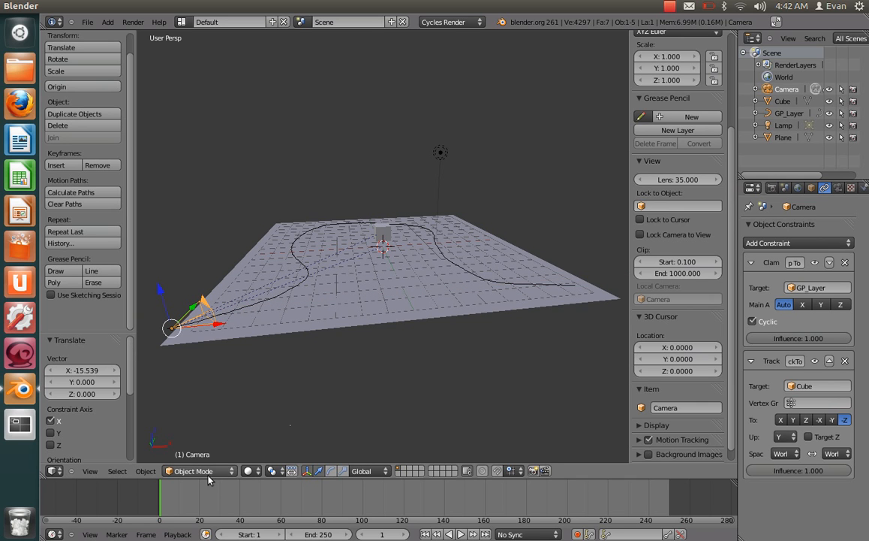
key(i)
click(260, 325)
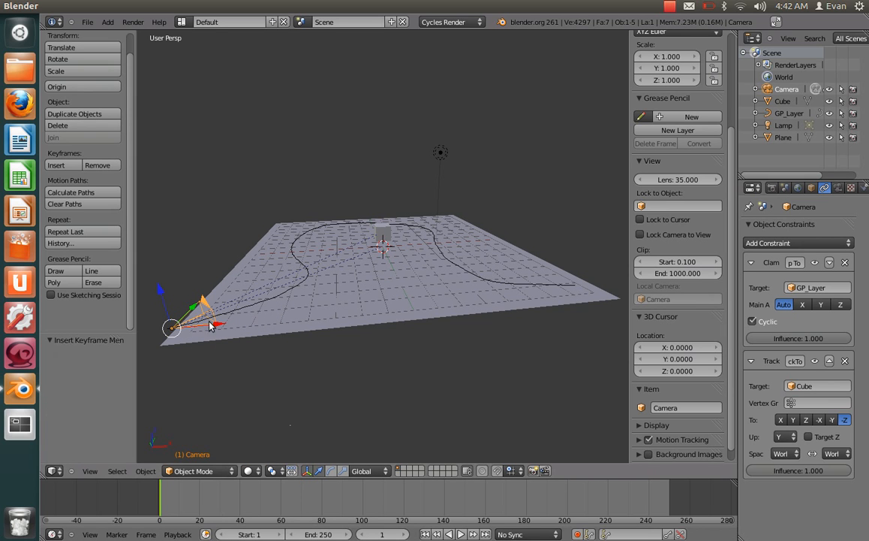
- Try moving the camera along X by about -2.81 units at frame 1 and about -1.34 units at frame 39
key(g)
key(x)
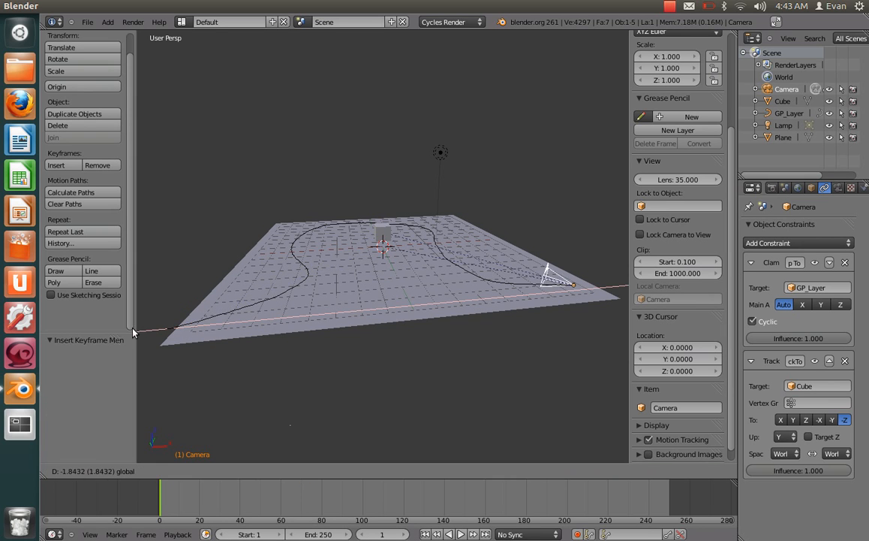
click(117, 344)
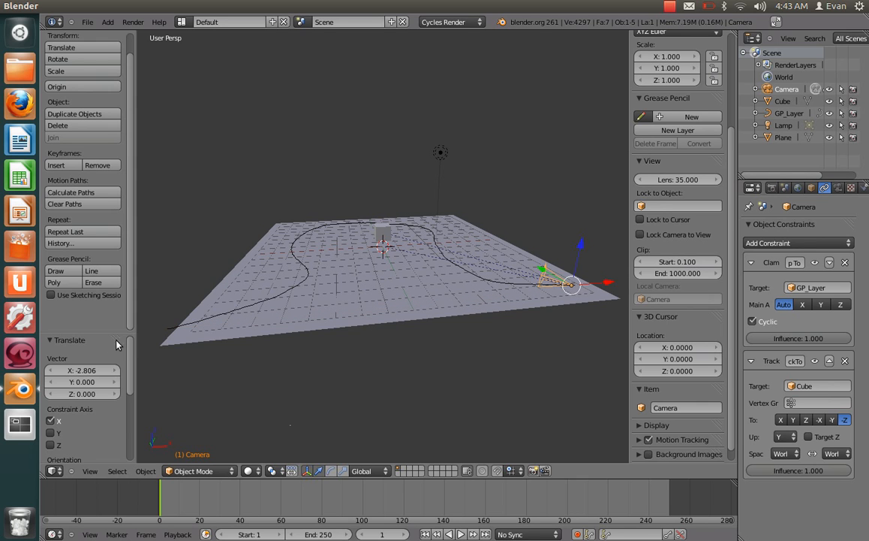
click(238, 499)
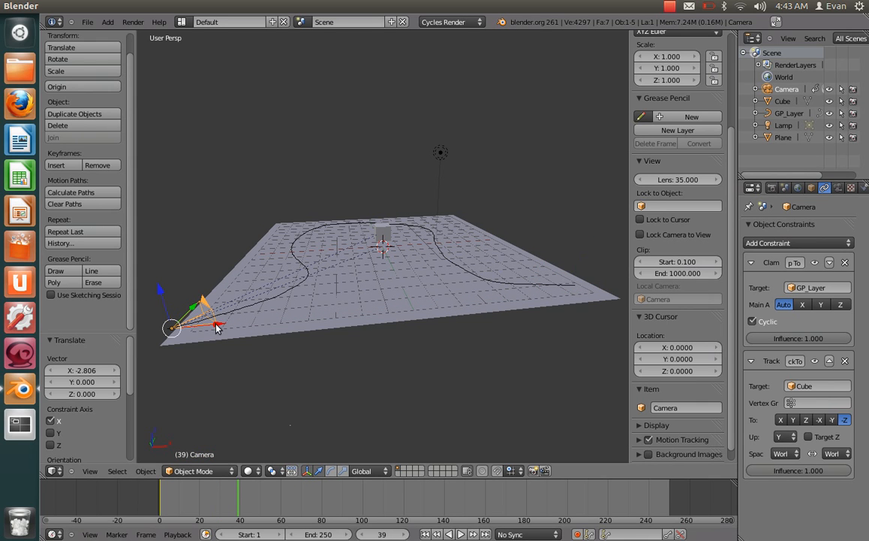
key(g)
key(x)
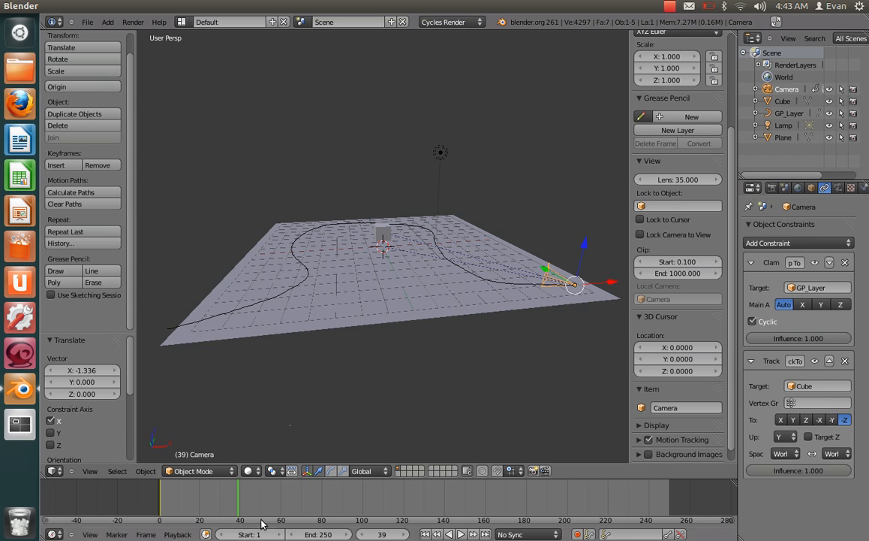
- At frame 56, move the camera about -1.61 units along X and insert a Location keyframe
drag(243, 501, 274, 499)
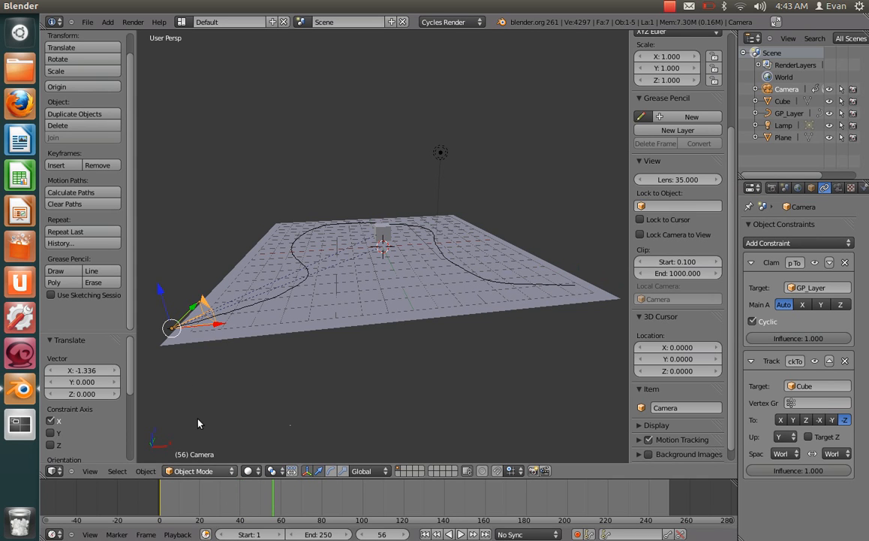
key(g)
key(x)
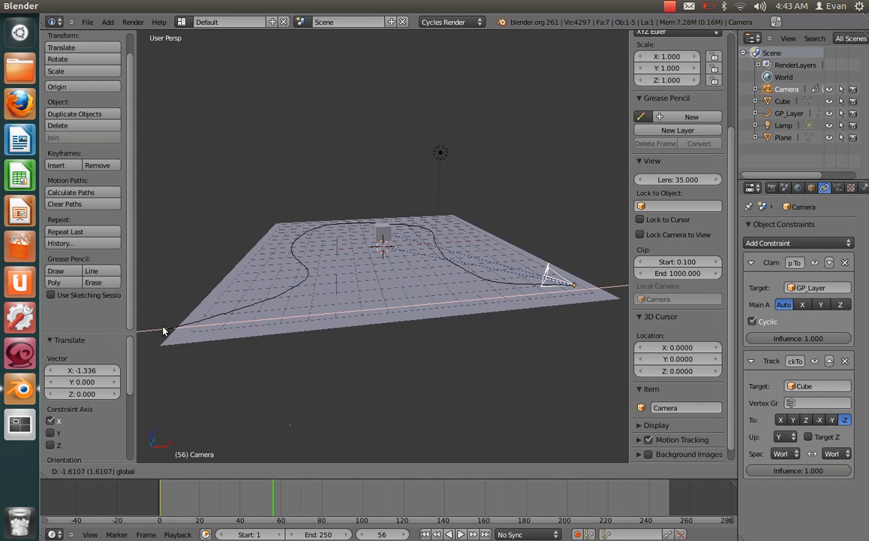
click(327, 323)
key(i)
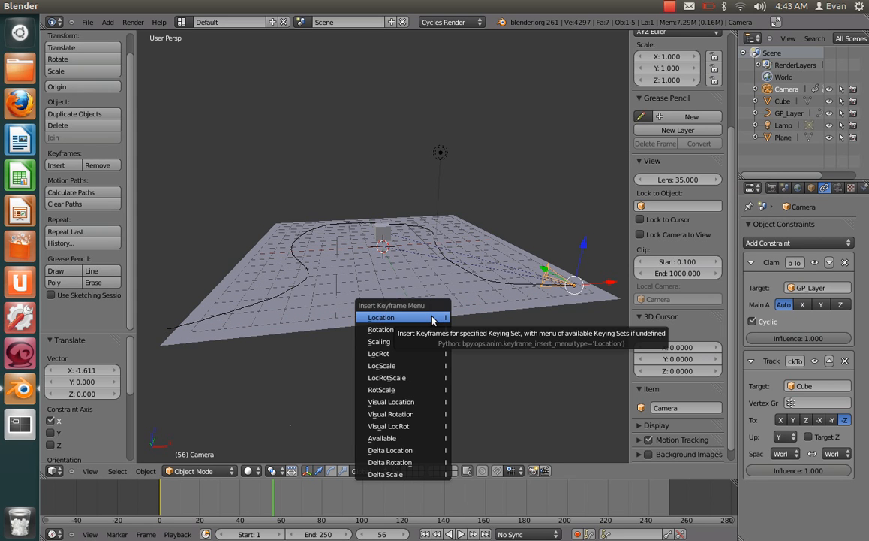
click(425, 323)
- Play the camera animation from frame 0 and stop the playback
click(159, 497)
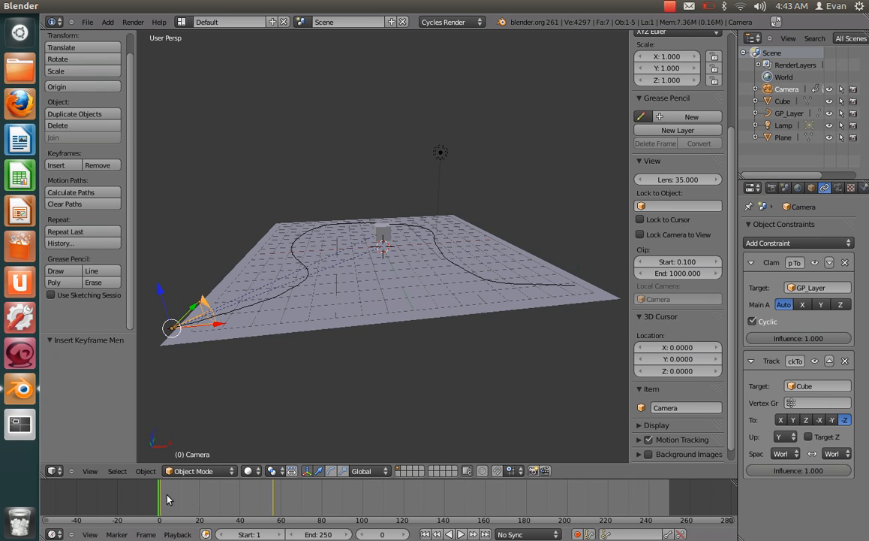
key(alt+a)
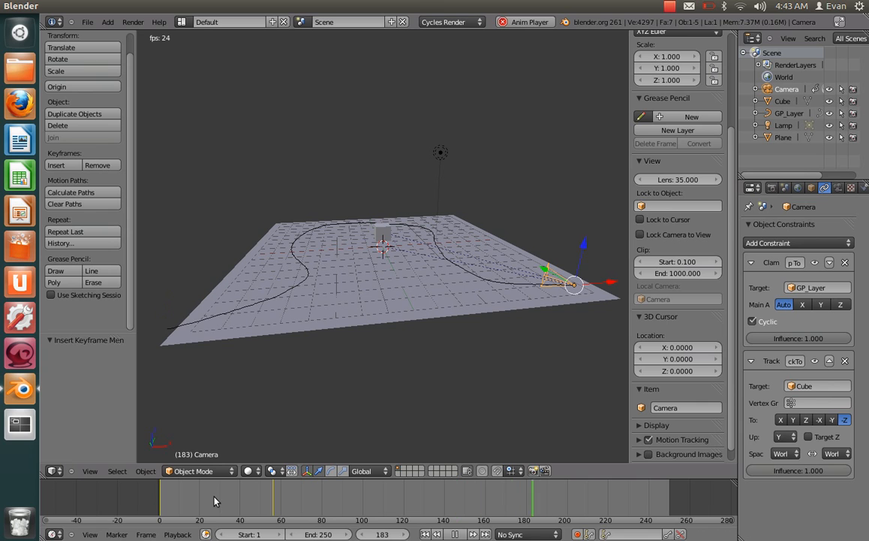
key(alt+a)
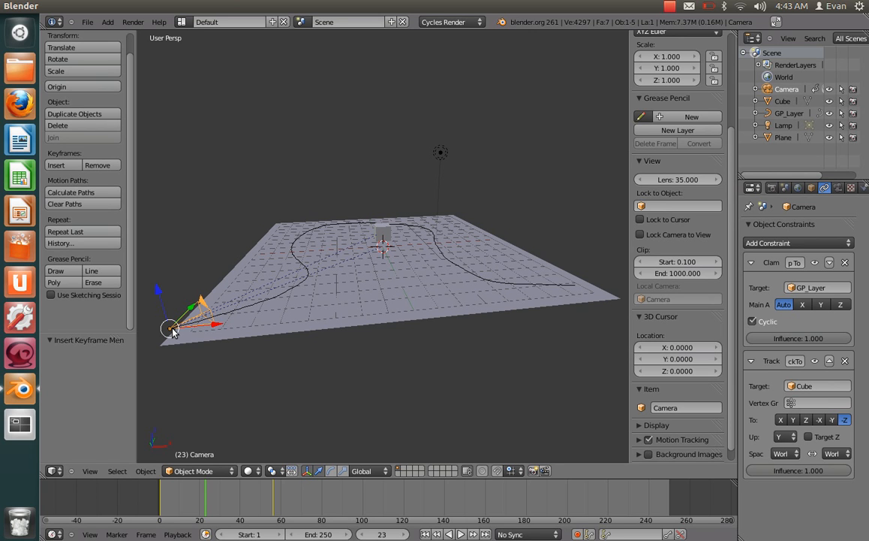
- Scrub between frames 0 and 56 to examine how the camera travels along the curve, ending at frame 29
click(156, 496)
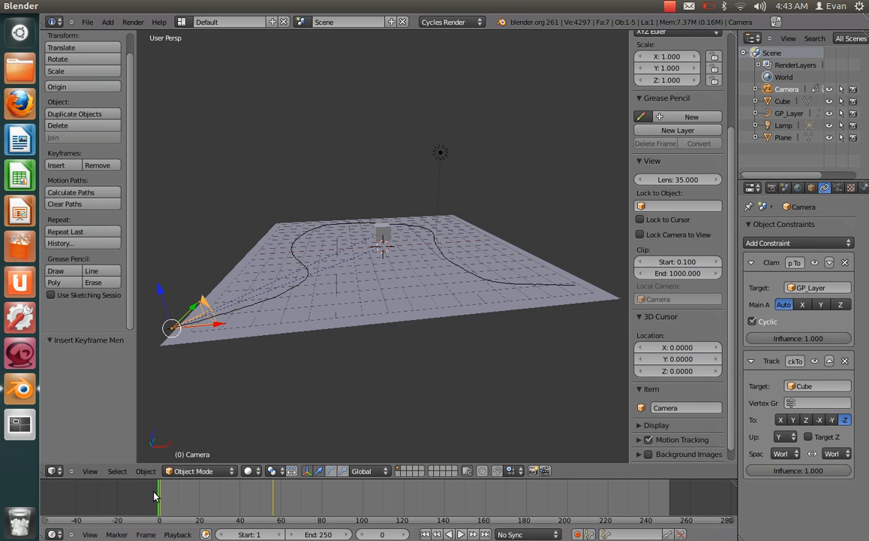
click(159, 496)
drag(160, 496, 277, 500)
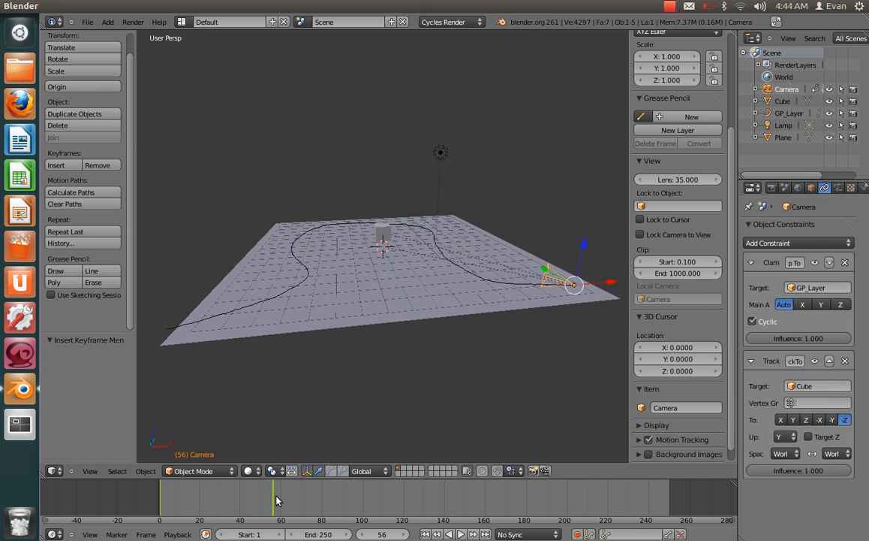
key(Left)
key(Left)
click(223, 495)
click(218, 496)
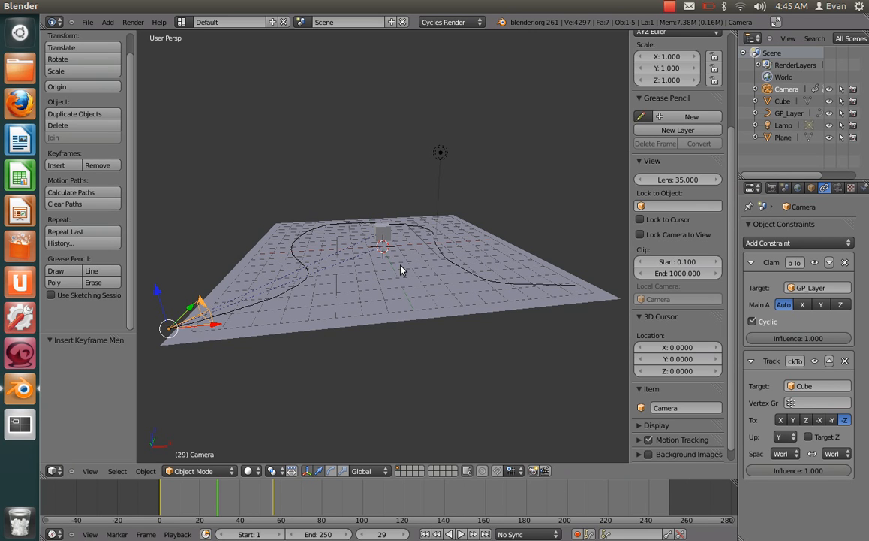
- Turn off Cyclic on the camera's Clamp To constraint and go to frame 56
click(753, 321)
drag(201, 498, 275, 502)
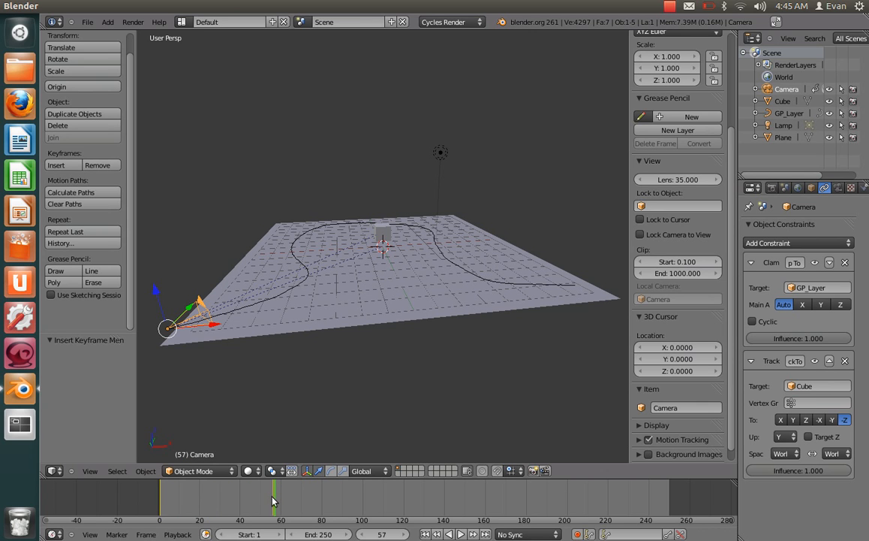
key(Left)
- Delete all the camera's keyframes in the DopeSheet and return that area to the Timeline editor
click(52, 534)
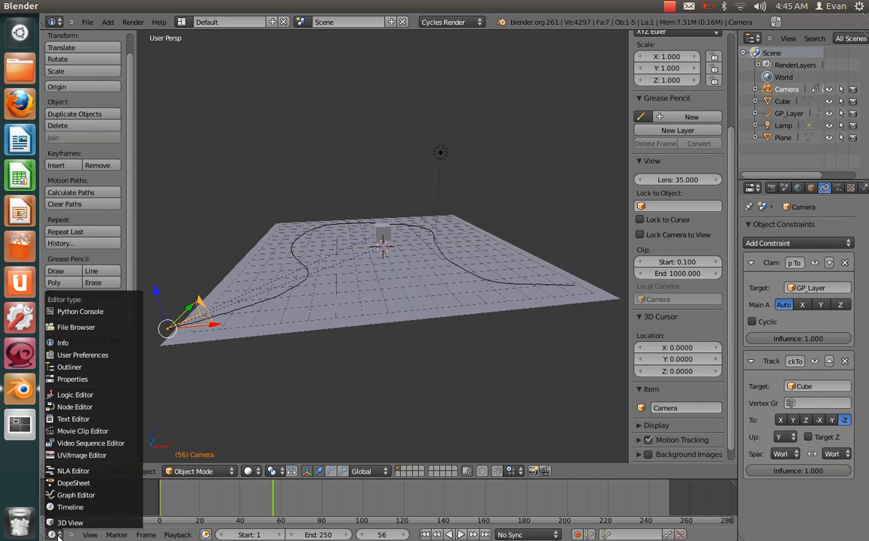
click(69, 482)
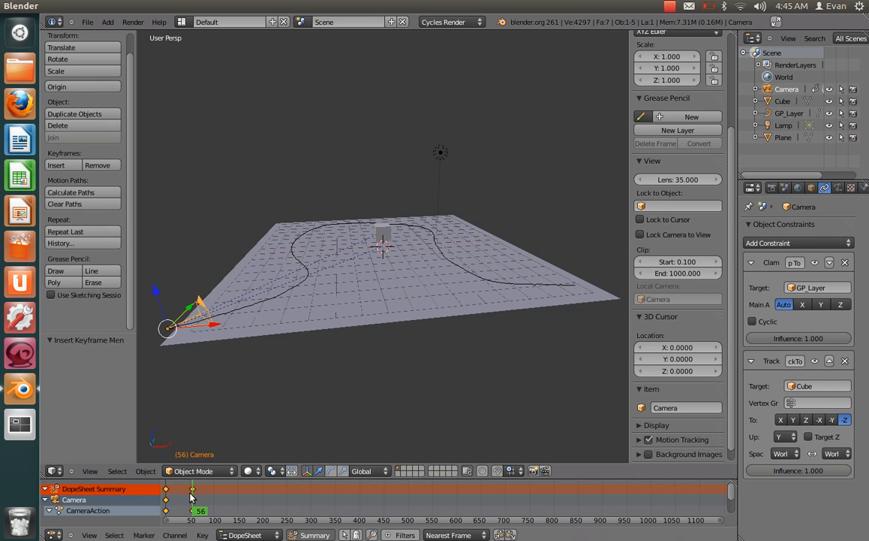
key(x)
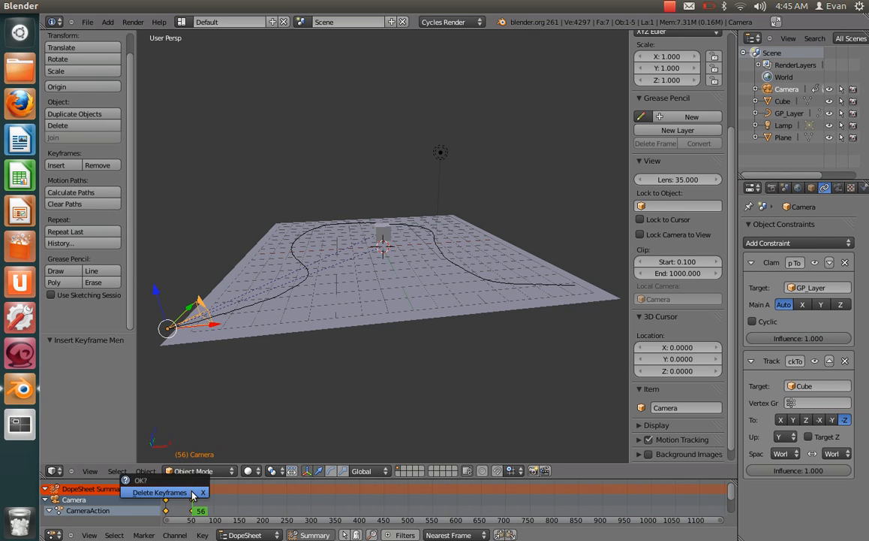
click(192, 494)
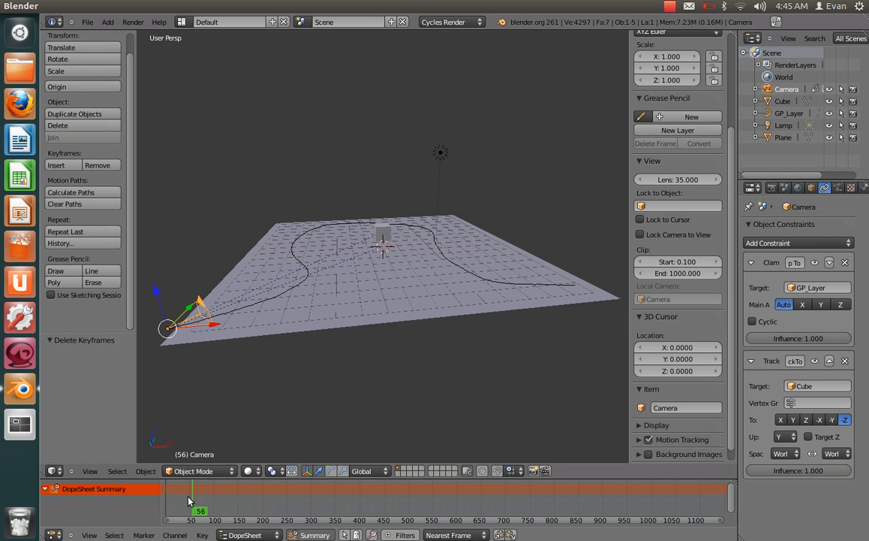
click(52, 534)
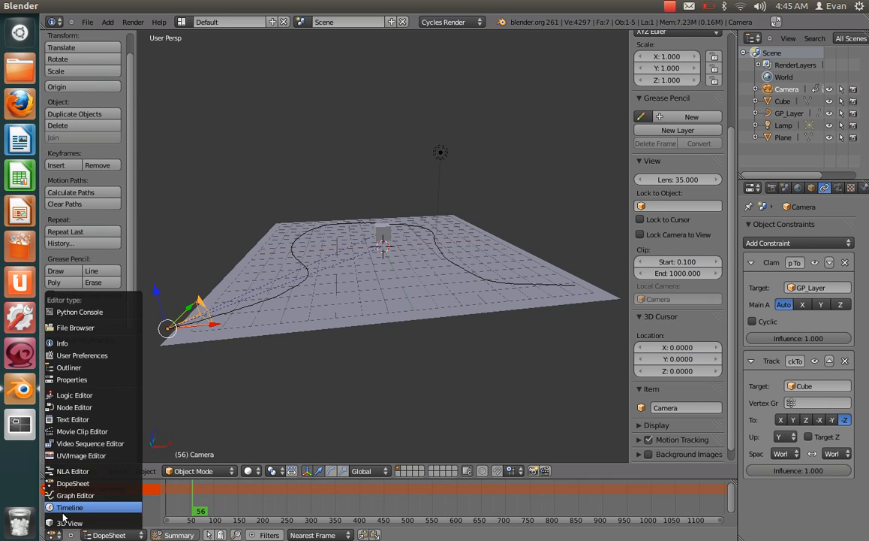
click(69, 507)
- Insert a Location keyframe for the camera at frame 1
drag(244, 498, 158, 480)
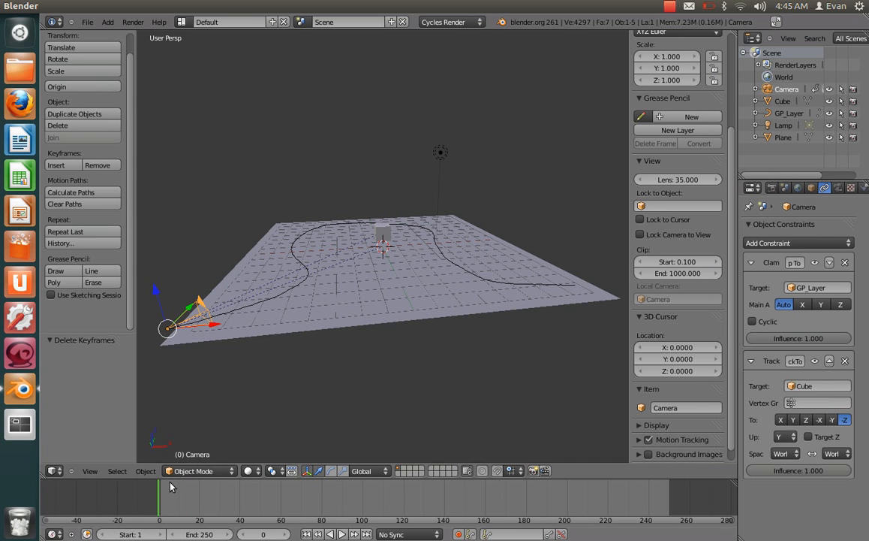
key(shift+Left)
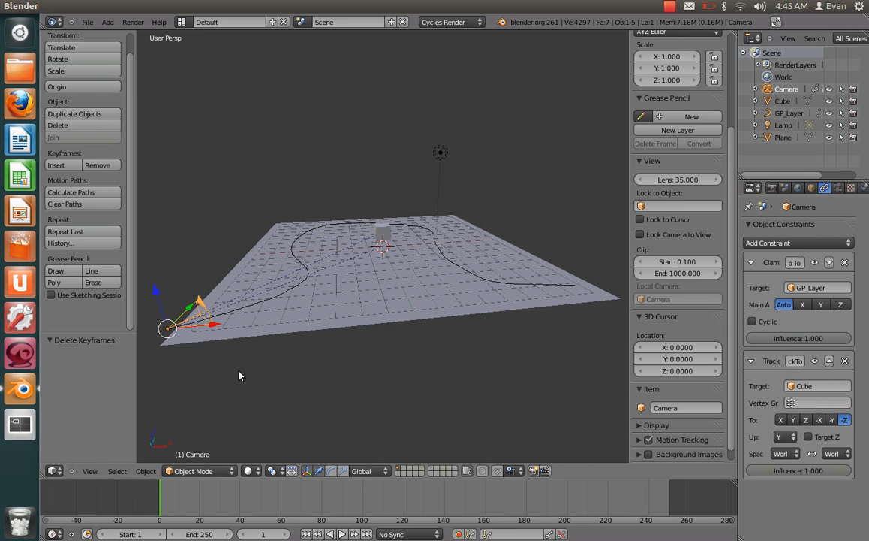
key(i)
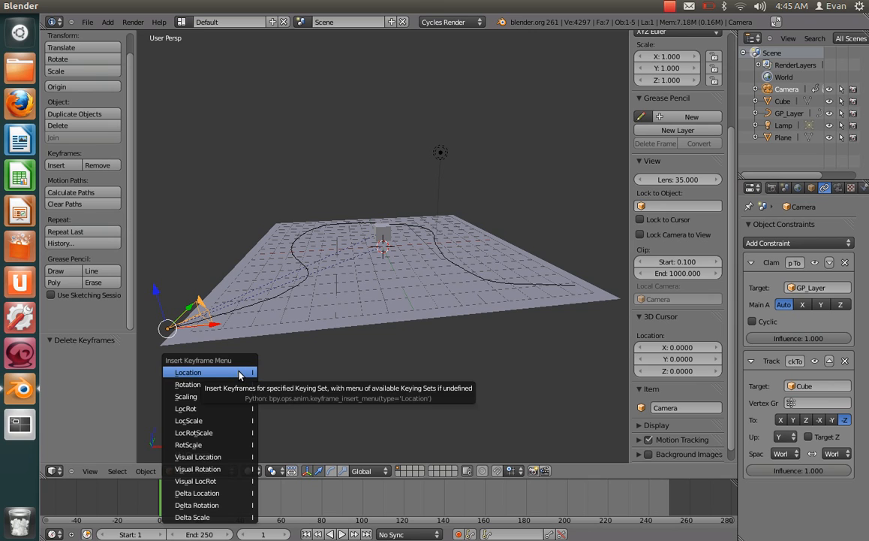
click(238, 373)
- Go to frame 59 and move the camera about 5.23 units along X
drag(178, 498, 278, 497)
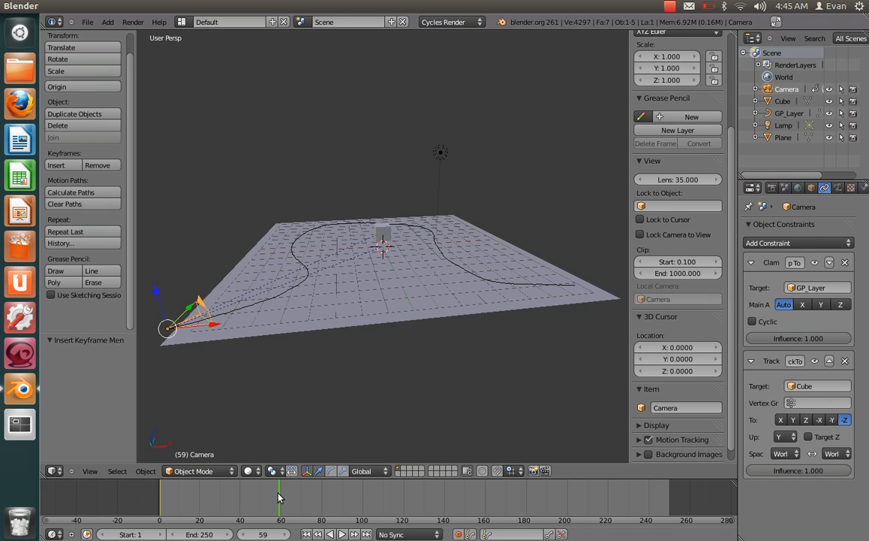
key(g)
key(x)
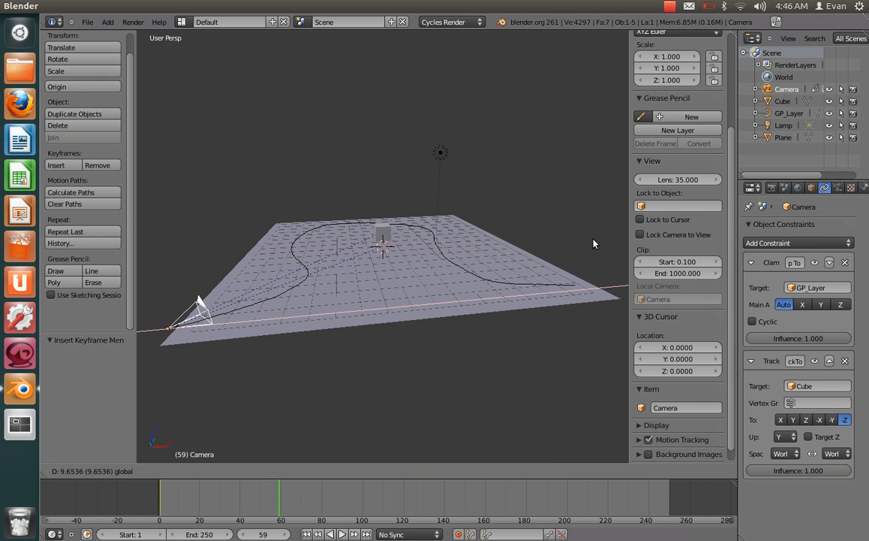
click(385, 275)
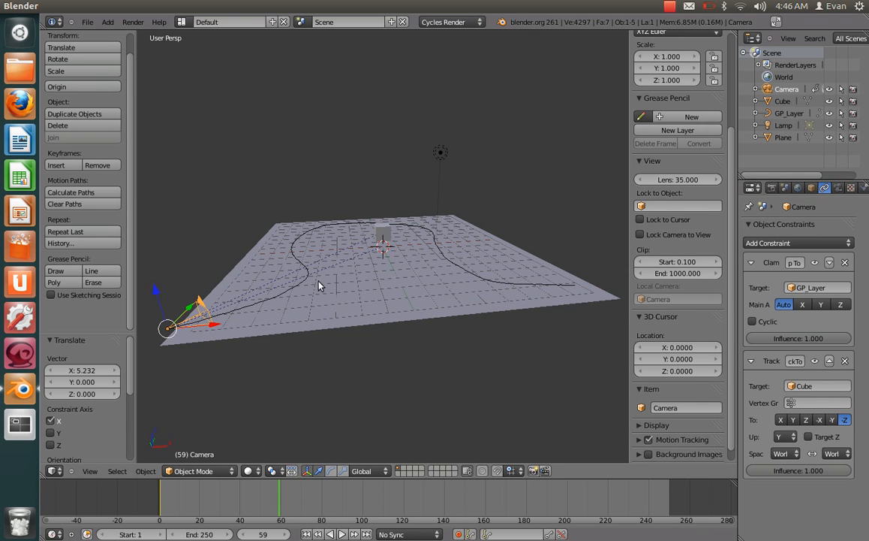
- Try to slide the clamped camera along its path with moves of about 1.37 units in X and -3.82 units in Y
key(g)
key(x)
click(173, 310)
key(g)
key(x)
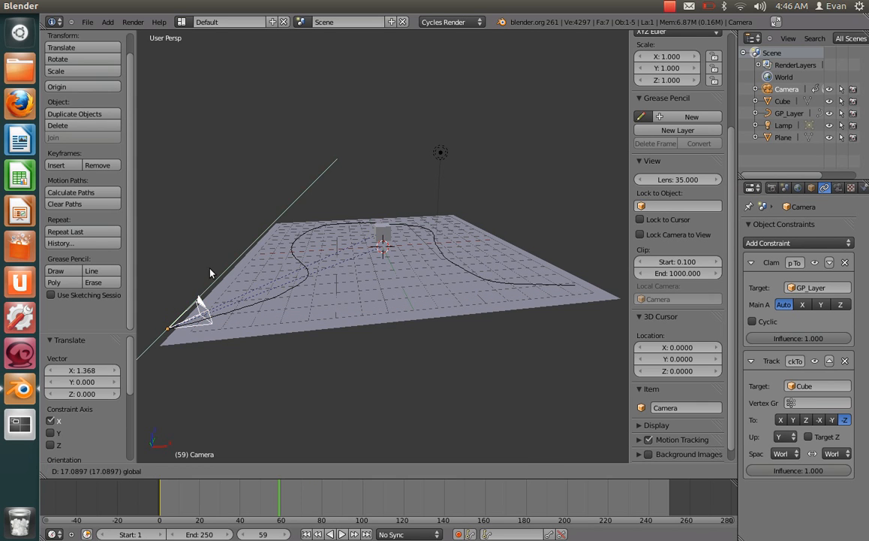
right_click(138, 397)
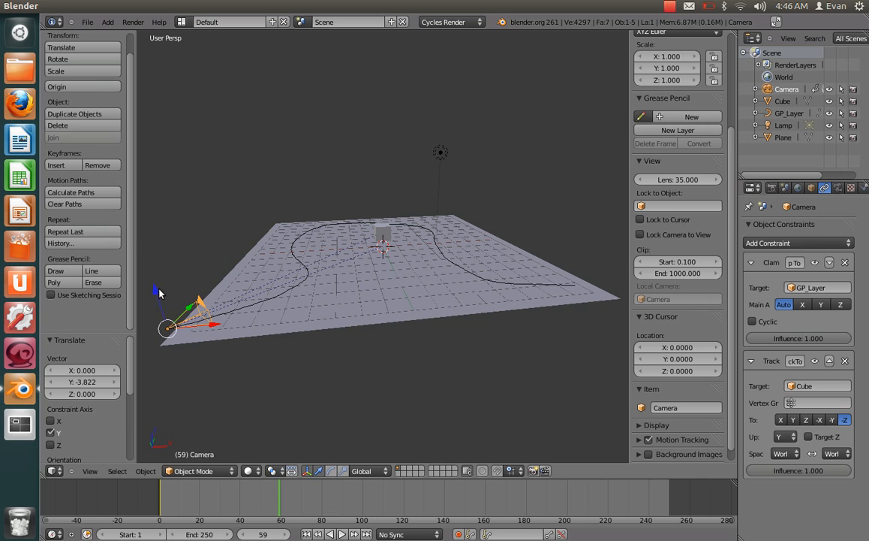
- Try to slide the camera along the path in Z and Y, moving it about 3.66 units along Y
key(g)
key(y)
key(z)
click(254, 320)
middle_drag(254, 319, 335, 330)
key(g)
key(y)
click(317, 304)
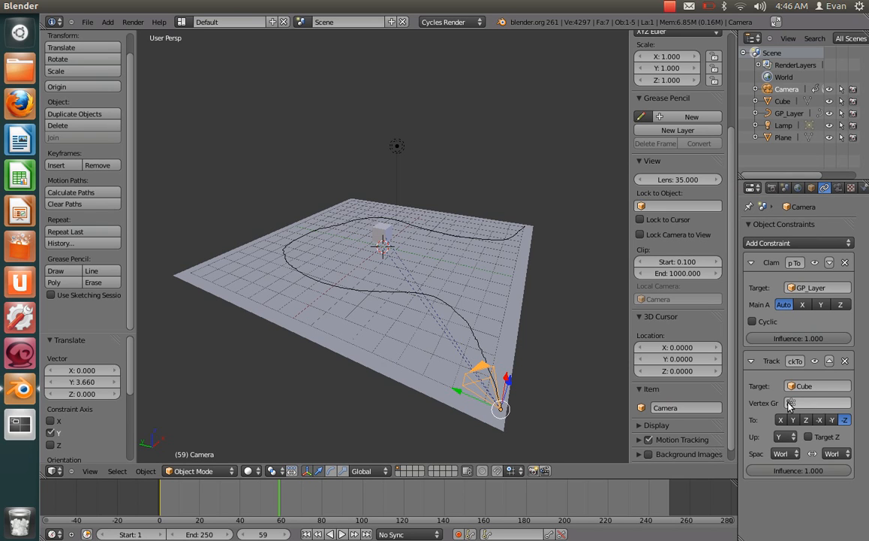
- Keep the Clamp To main axis on Auto and try moving the camera about -3.84 units along Y
click(796, 304)
click(784, 304)
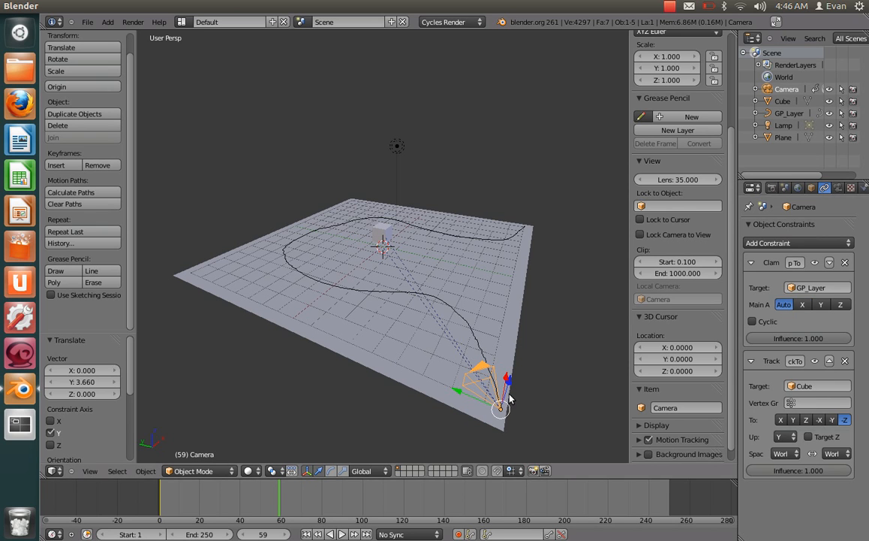
key(g)
key(y)
click(600, 376)
- Set the Clamp To main axis to Z and try moving the camera along Y and about 1.59 units along X
click(840, 304)
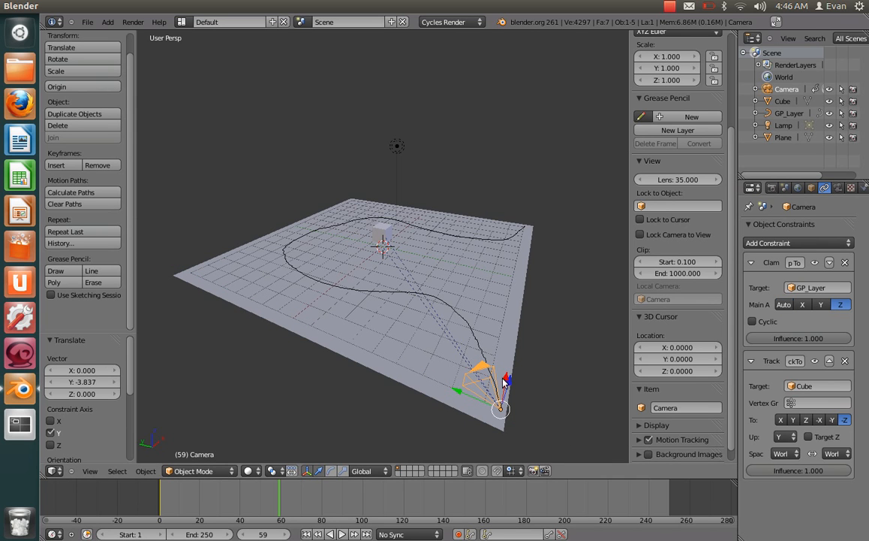
key(g)
key(y)
click(451, 335)
key(g)
key(x)
click(508, 357)
middle_drag(507, 358, 470, 330)
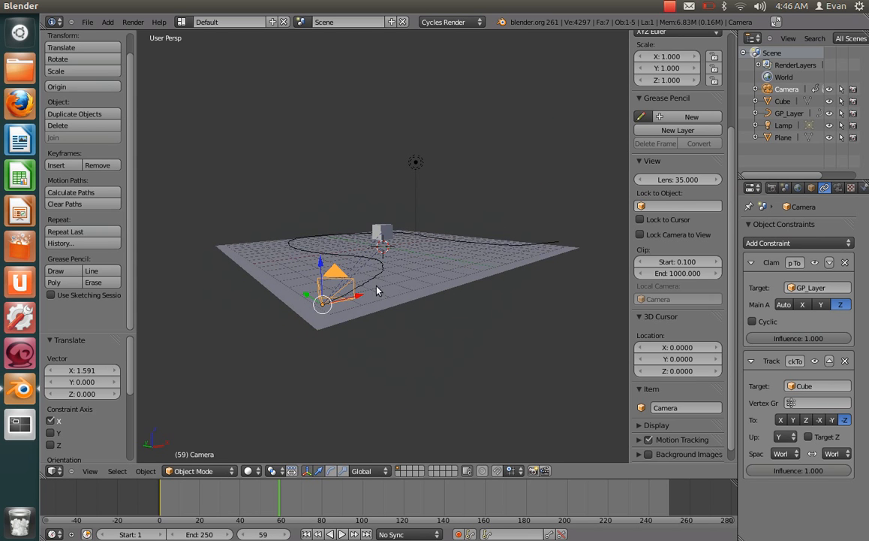
- Move the camera about 1.18 units along Z and set the Clamp To main axis to Y
key(g)
key(z)
click(321, 215)
middle_drag(528, 338, 494, 357)
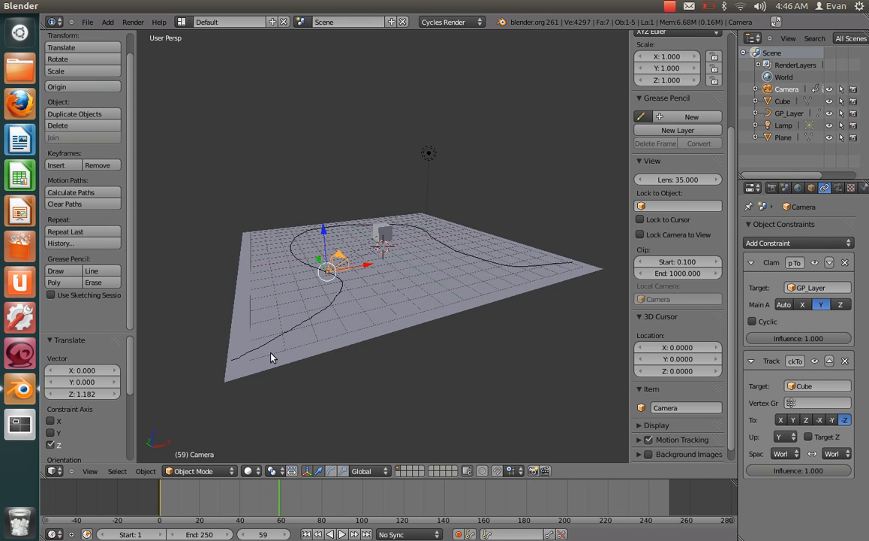
- Slide the camera about -8.71 units along Y, and move it freely to the path's opposite end, about 14.8 units in X
mouse_move(316, 256)
mouse_down()
mouse_move(295, 218)
mouse_move(341, 259)
mouse_move(345, 343)
mouse_move(170, 433)
mouse_move(144, 402)
mouse_move(161, 387)
mouse_up()
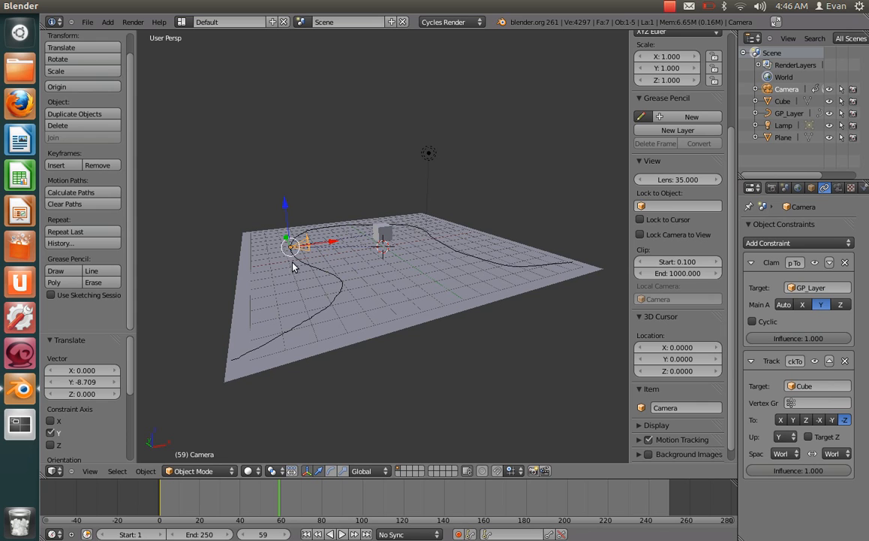
key(g)
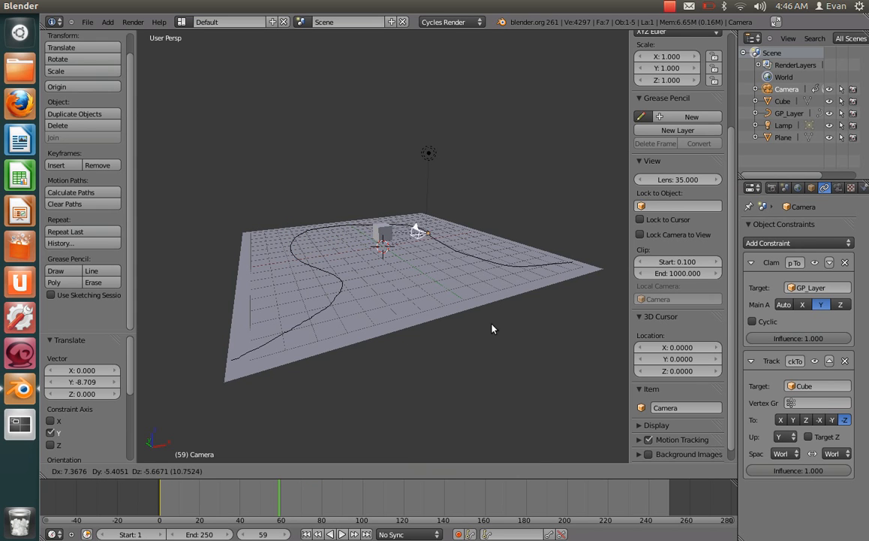
click(564, 326)
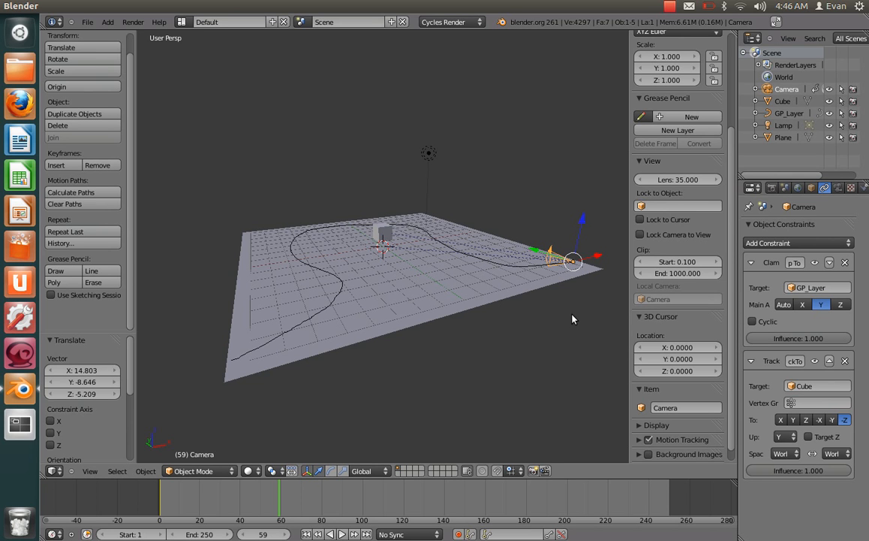
- Insert a Location keyframe for the camera at frame 59
middle_drag(572, 319, 546, 331)
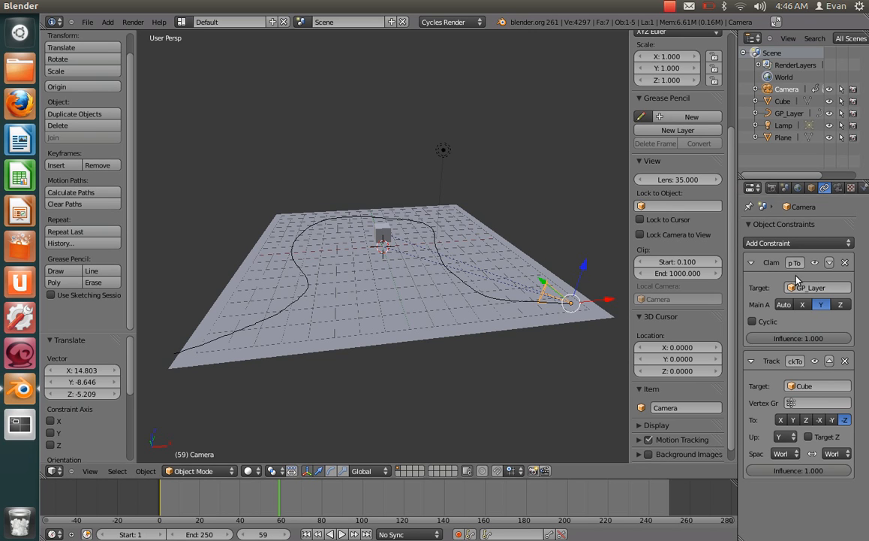
key(i)
click(549, 310)
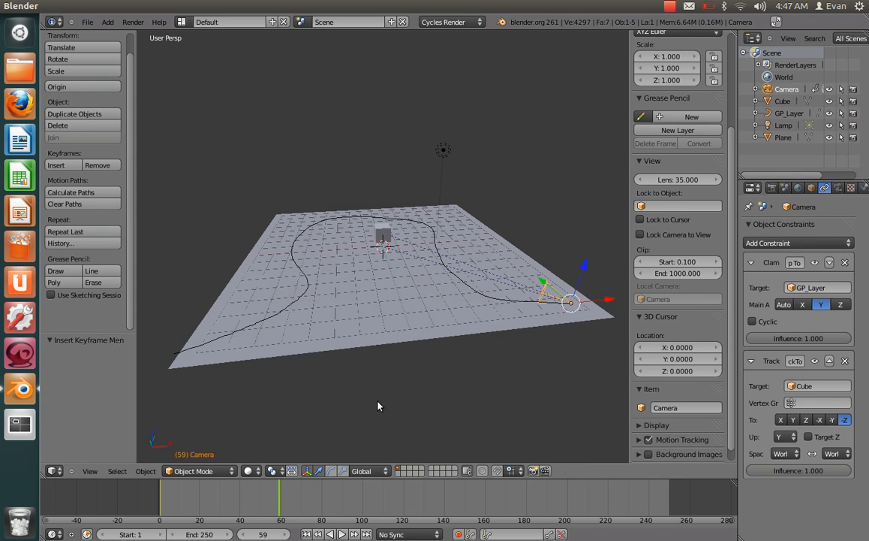
- Play back the camera animation from the start, both in the perspective view and through the camera view
drag(251, 511, 179, 509)
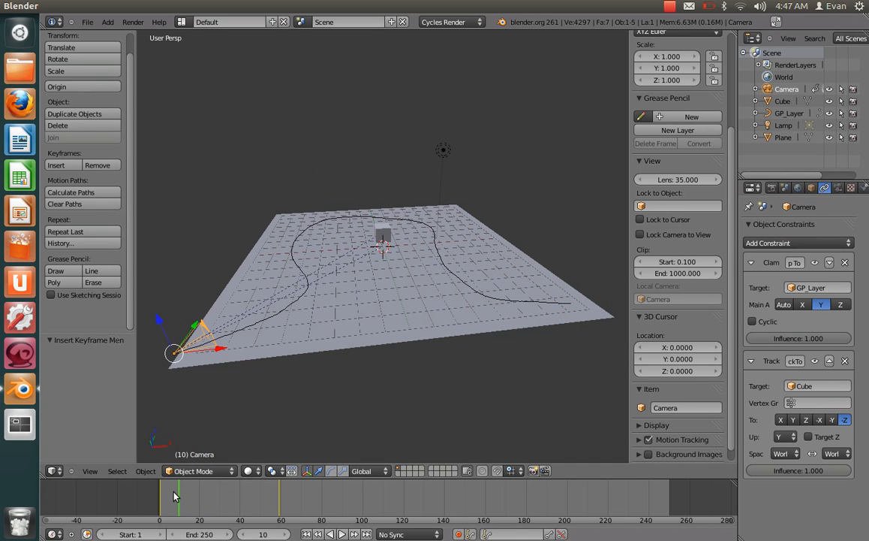
drag(194, 501, 173, 517)
key(alt+a)
key(alt+a)
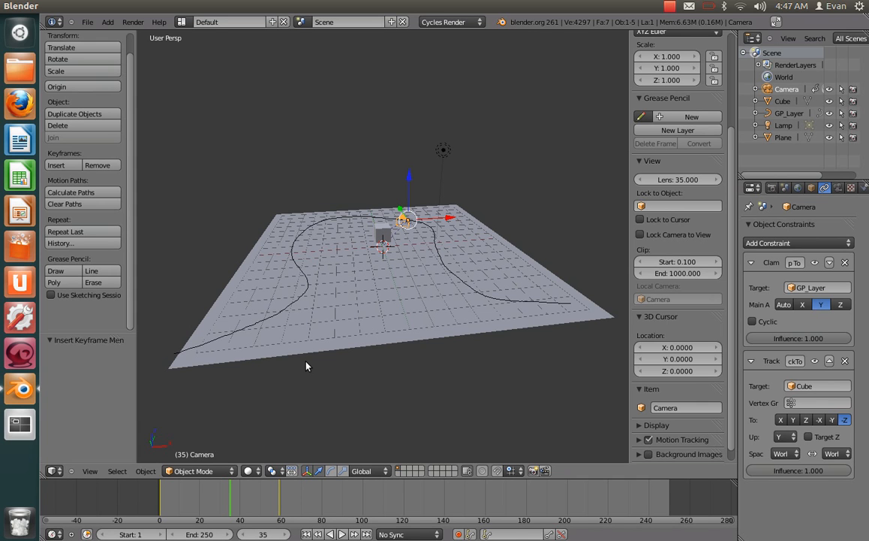
key(KP_0)
key(alt+a)
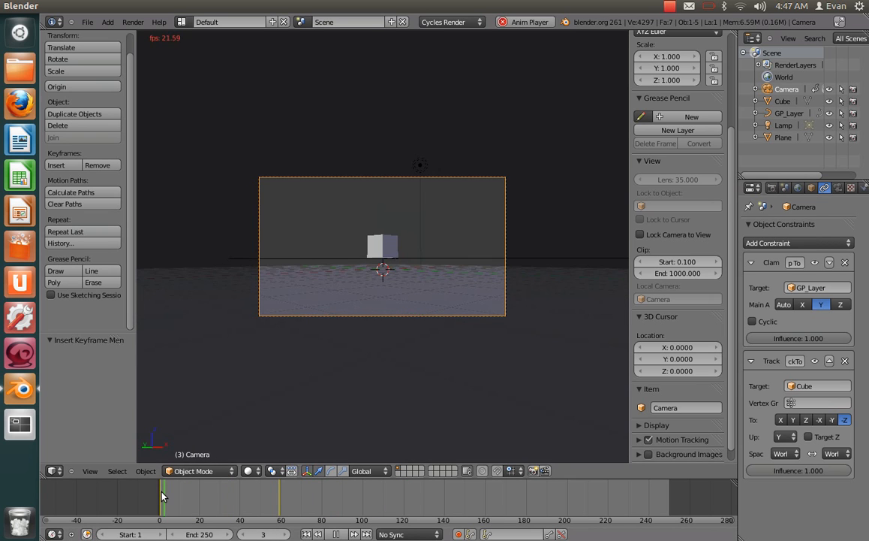
key(alt+a)
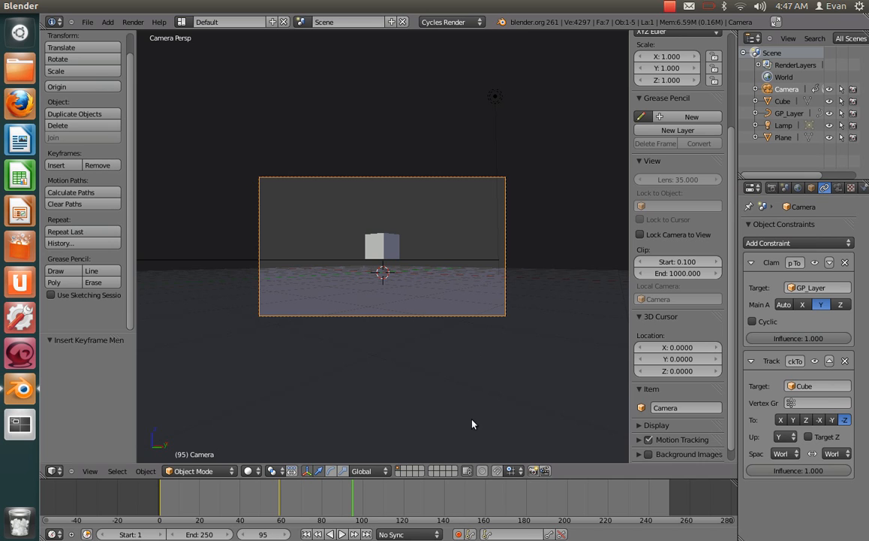
- Leave the camera view and duplicate the cube twice in place
middle_click(465, 346)
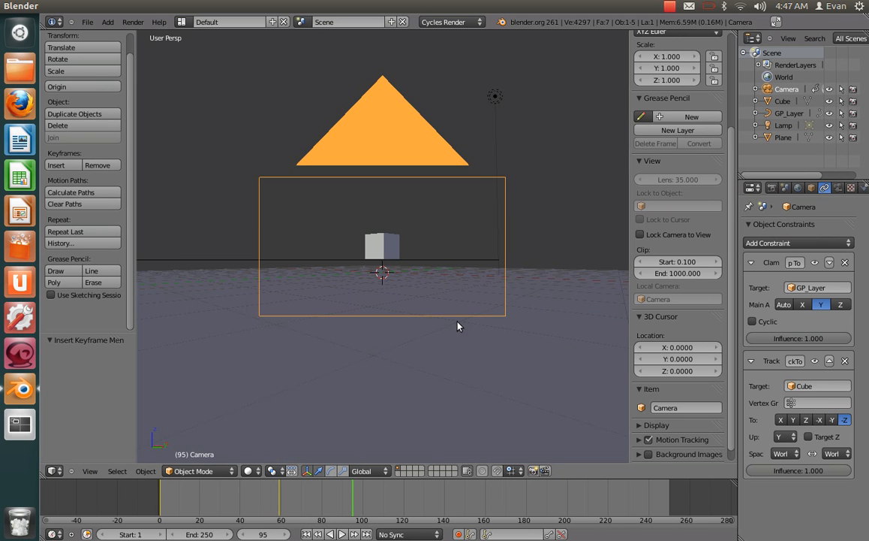
scroll(462, 321, down, 5)
middle_drag(467, 315, 509, 329)
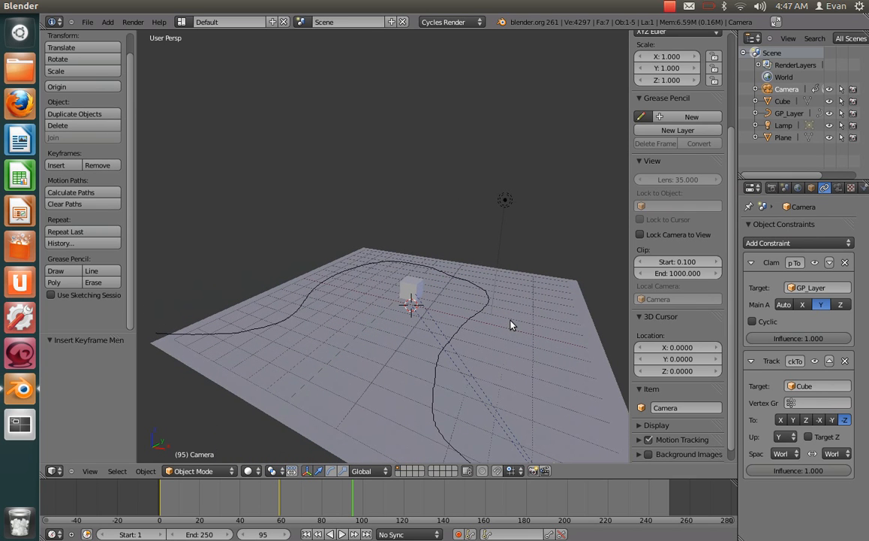
right_click(419, 292)
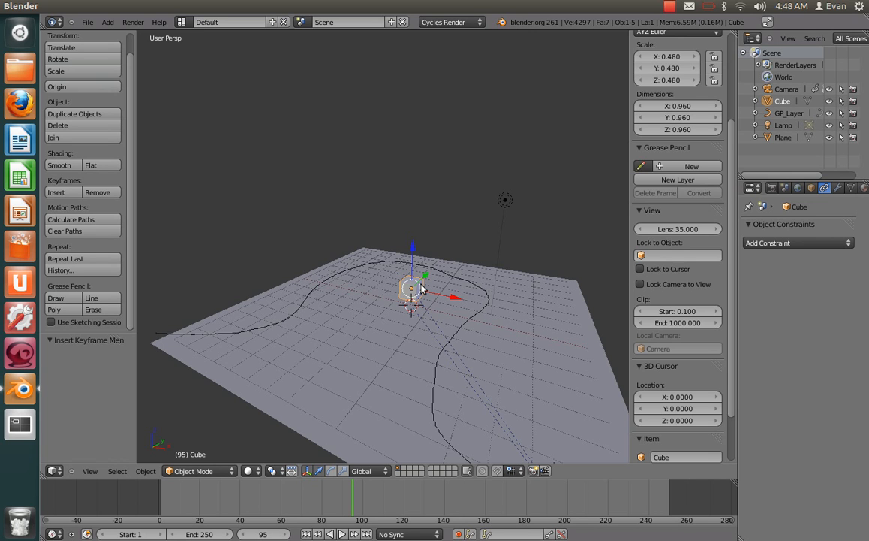
key(shift+d)
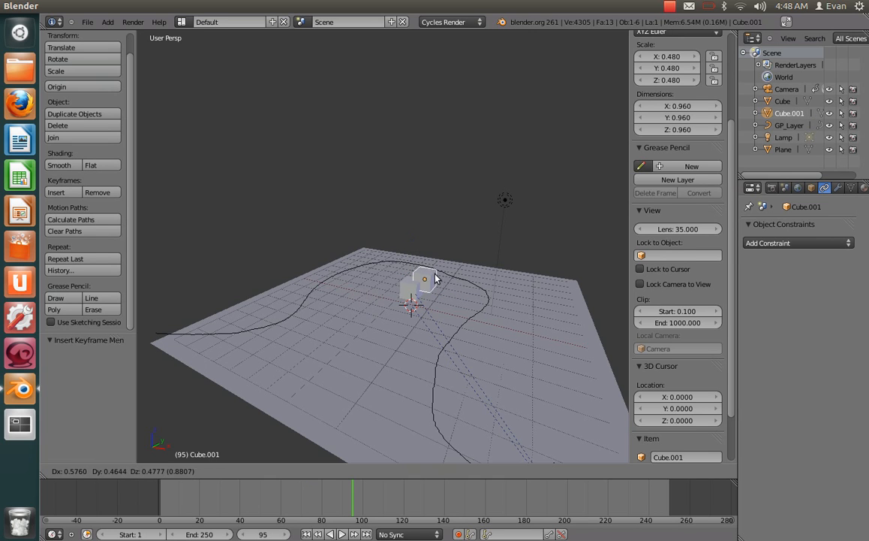
right_click(431, 278)
key(shift+d)
click(423, 286)
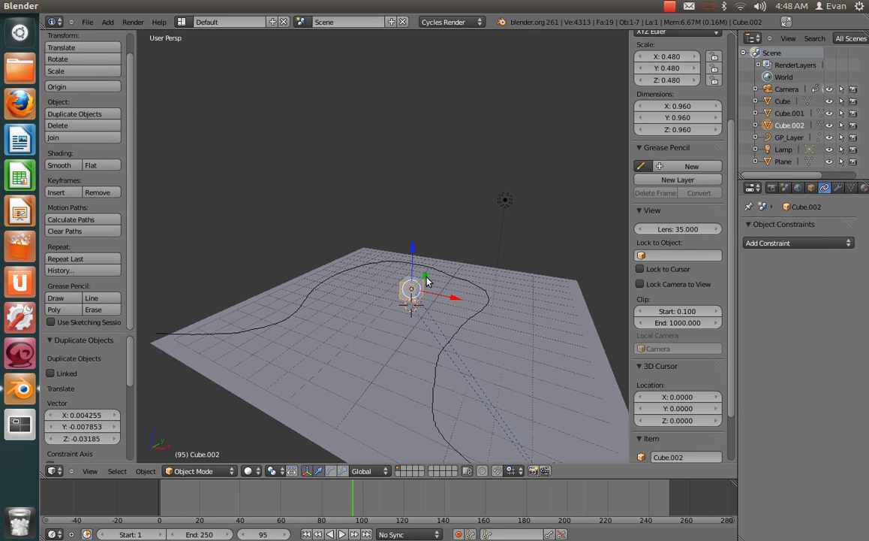
- Move the second cube copy about -5.87 units along Y
key(g)
key(y)
click(358, 332)
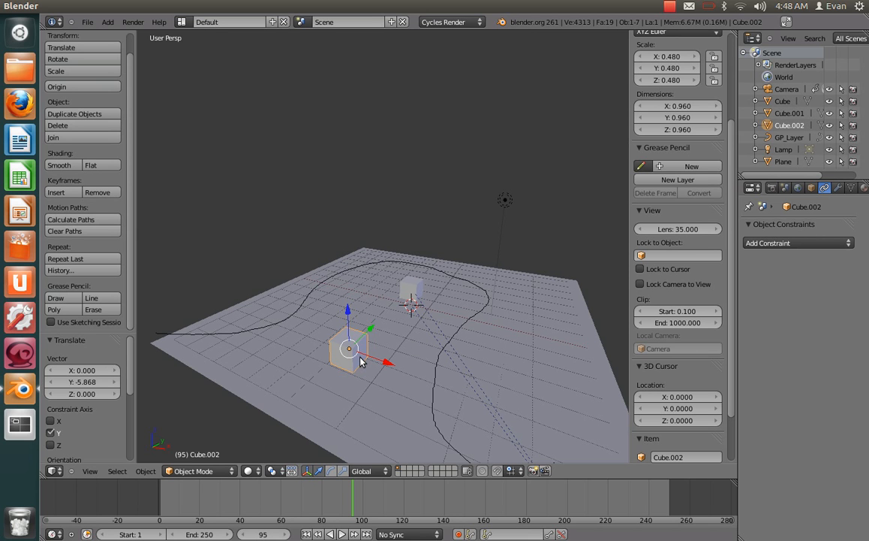
middle_drag(361, 362, 490, 308)
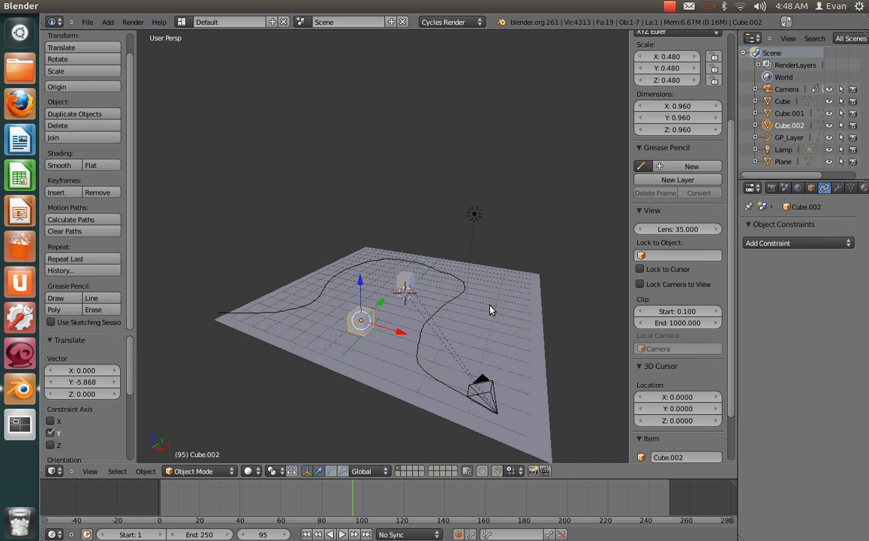
- Add a second Track To constraint to the camera, targeting Cube.002 with its influence set to 0
right_click(419, 351)
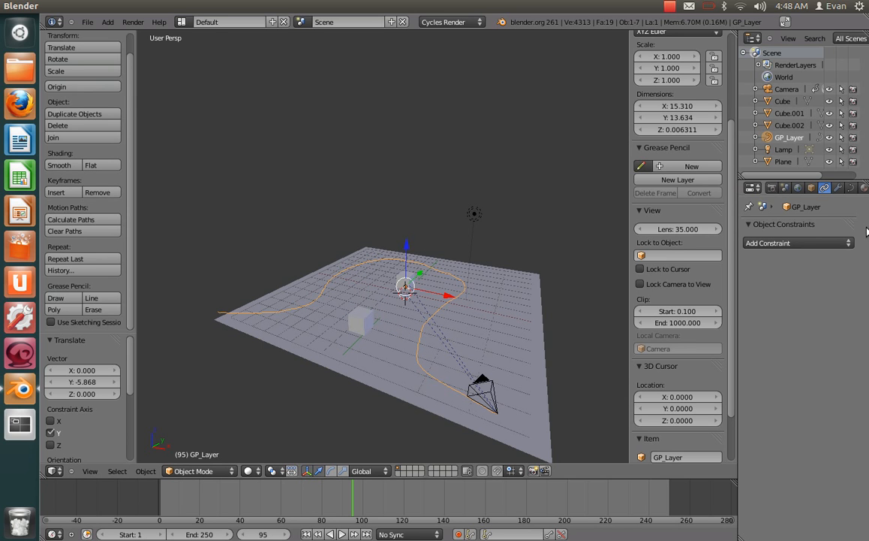
right_click(476, 395)
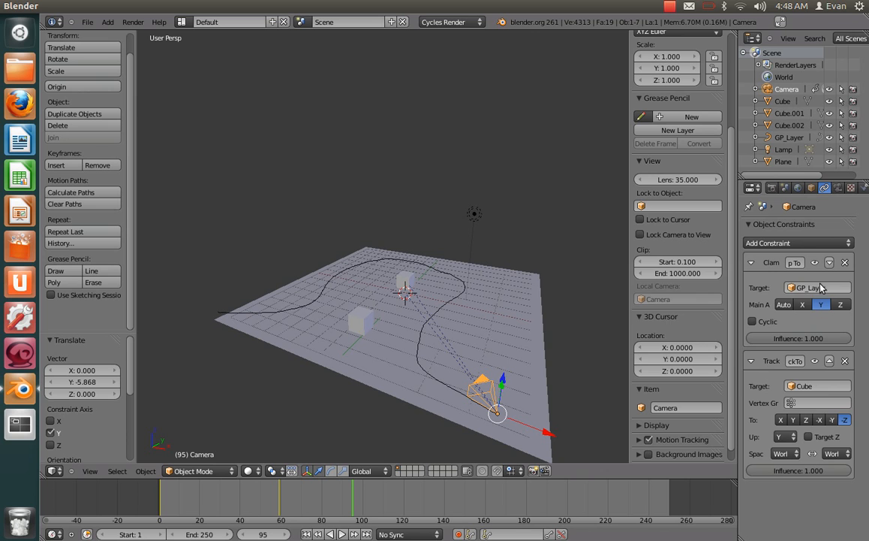
click(788, 243)
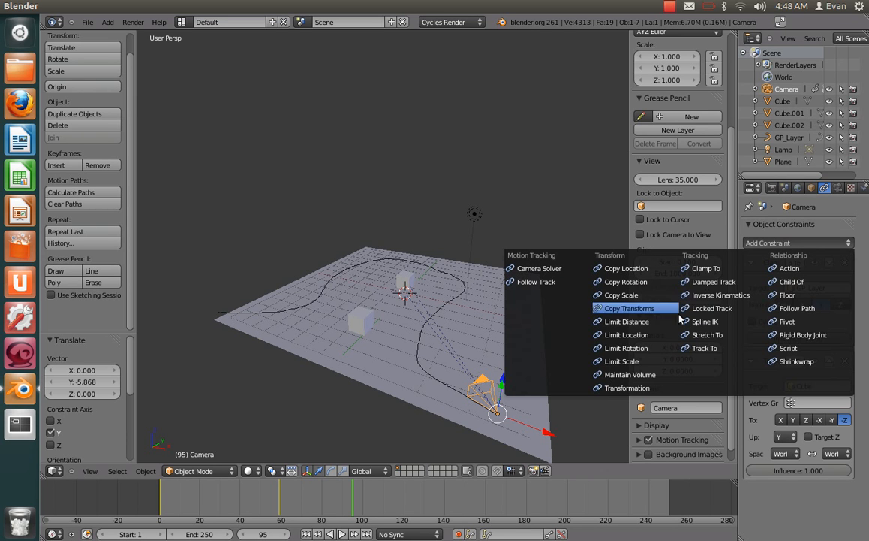
click(704, 348)
scroll(815, 461, down, 3)
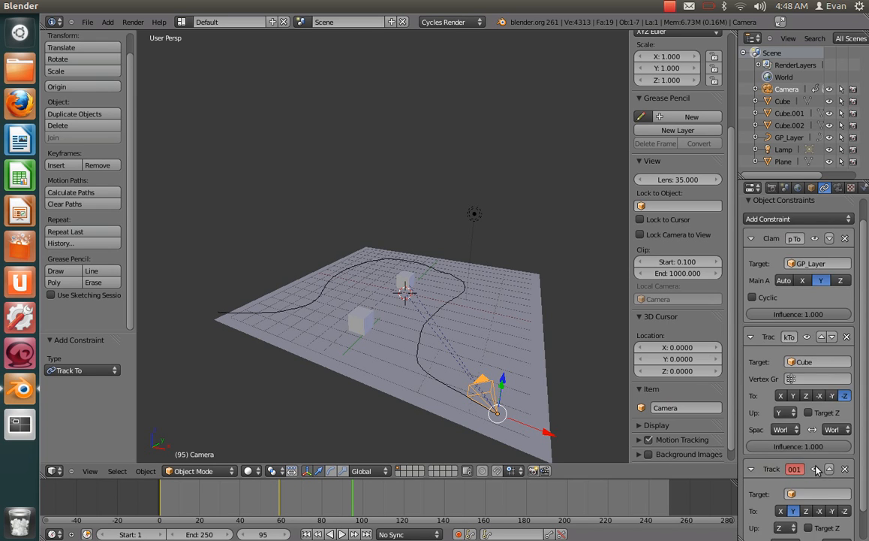
click(818, 470)
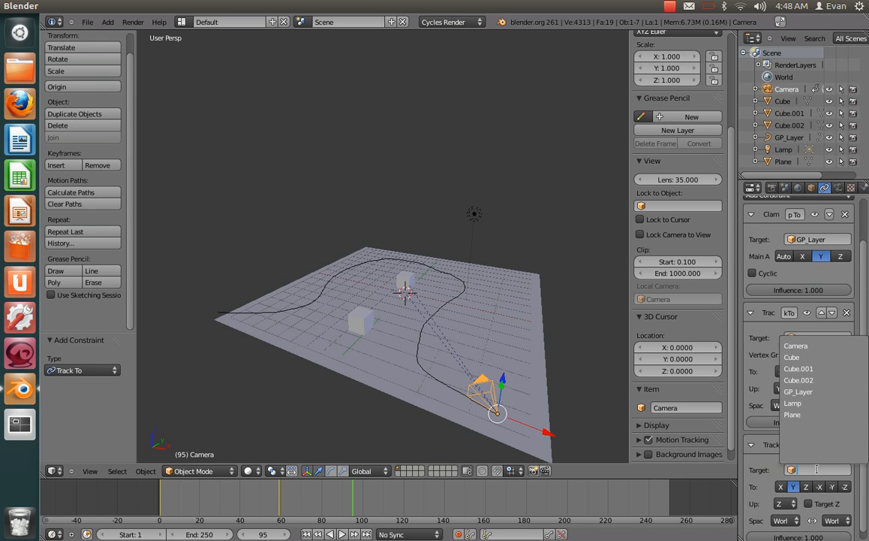
click(814, 379)
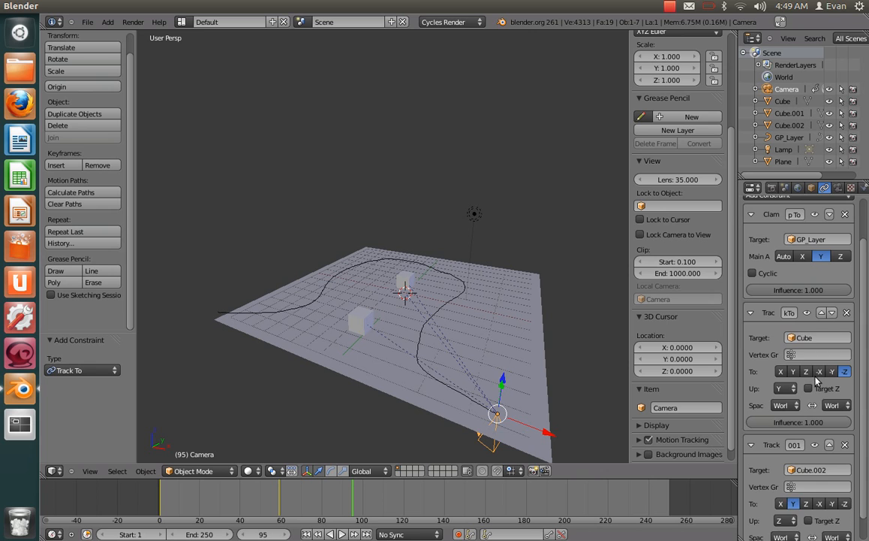
scroll(830, 471, down, 1)
drag(828, 529, 676, 532)
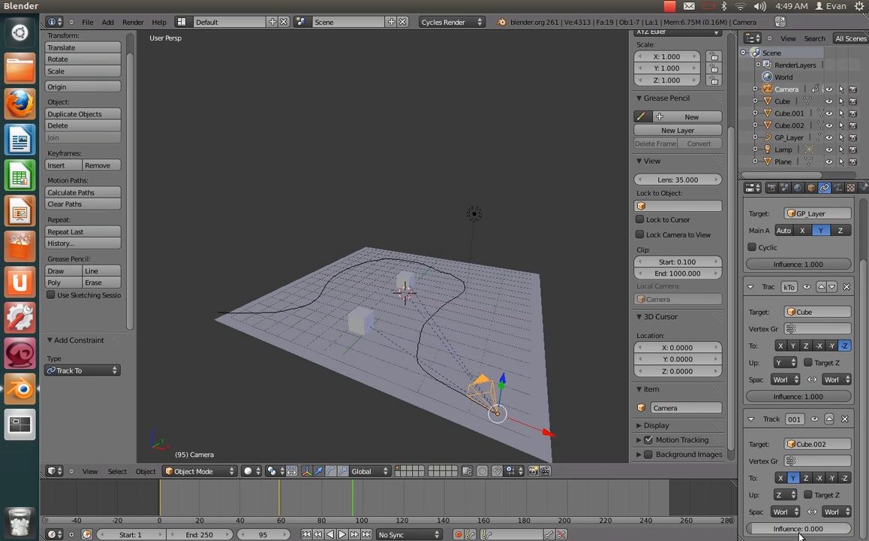
- Go to frame 0 and insert keyframes on the influence of both Track To constraints
drag(431, 502, 156, 496)
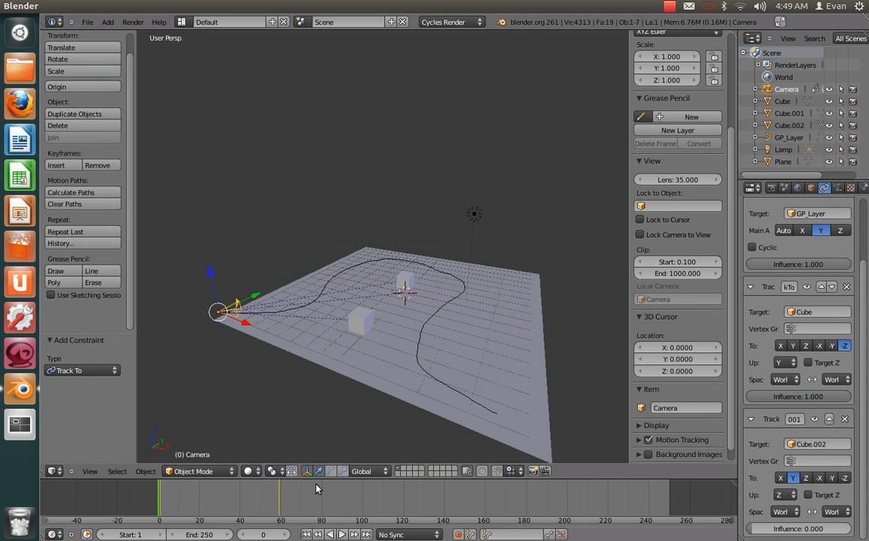
right_click(795, 533)
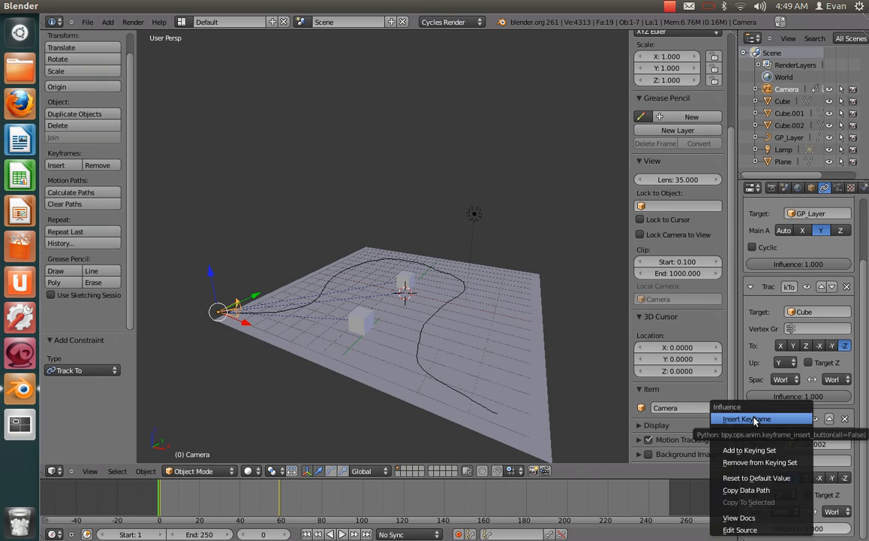
click(751, 419)
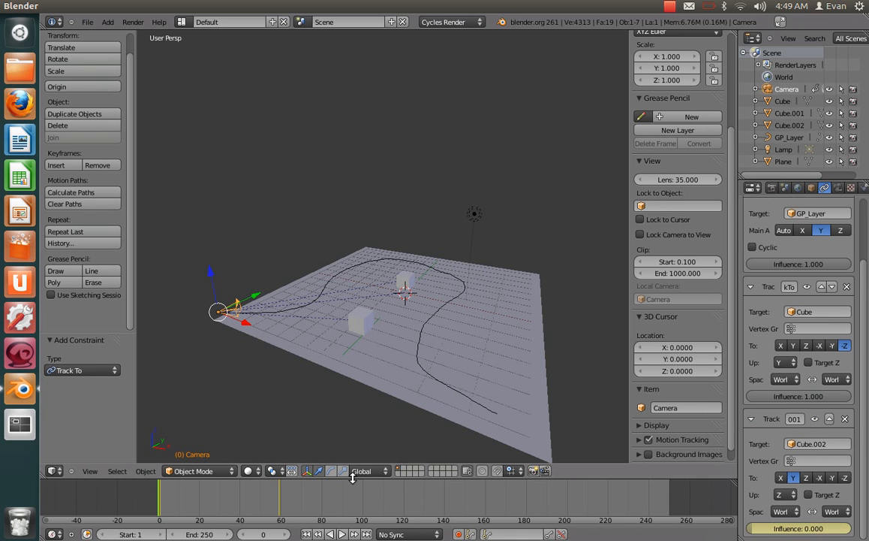
right_click(824, 397)
click(825, 397)
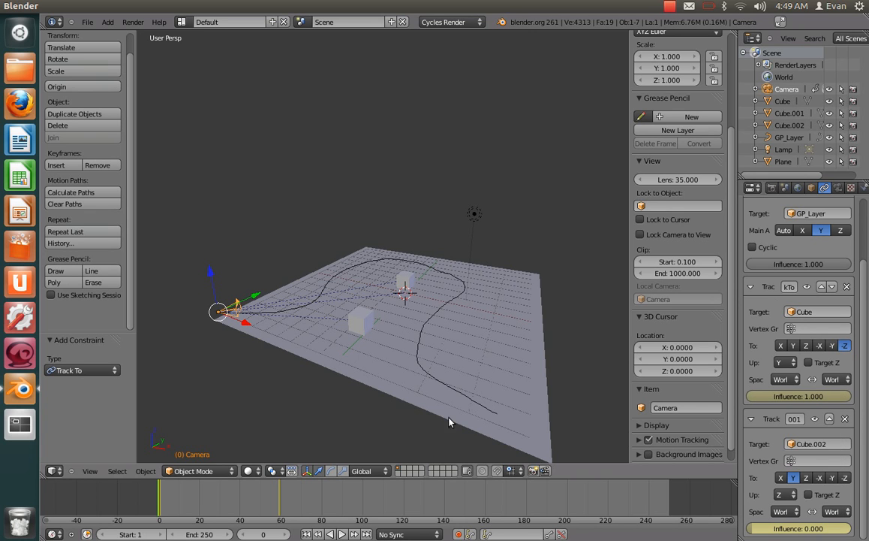
- Go to frame 26, set the influence of the Track To constraint targeting Cube to 0 and keyframe it
key(Right)
key(Right)
key(Right)
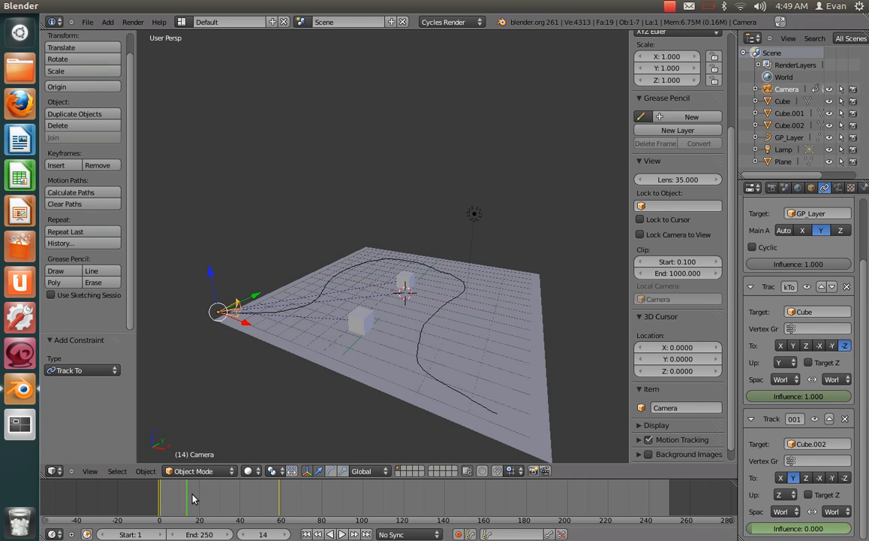
drag(174, 497, 212, 498)
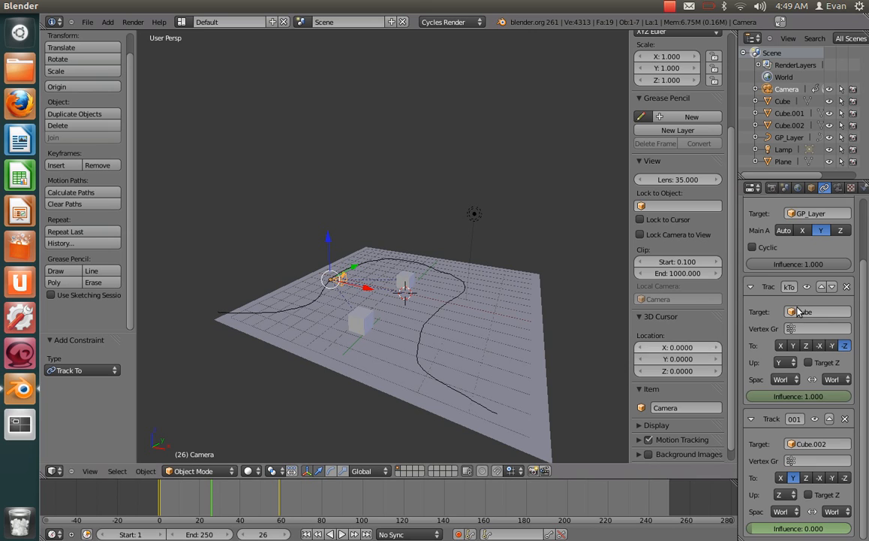
click(811, 396)
text(0)
key(Return)
right_click(811, 396)
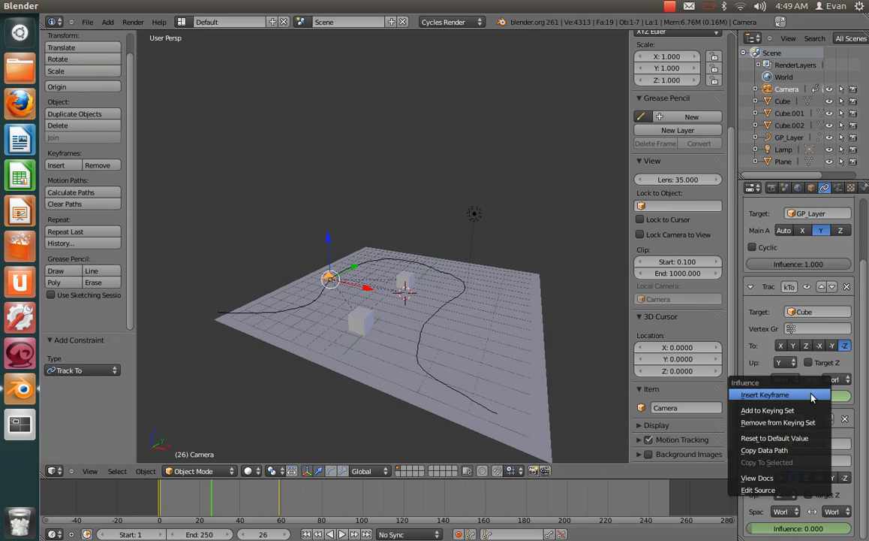
click(758, 394)
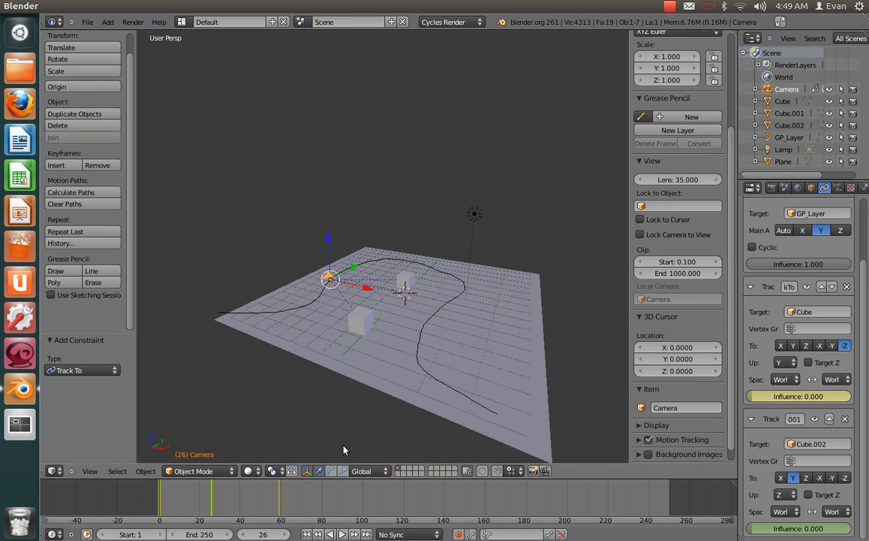
- Set the influence of the Track To constraint targeting Cube.002 to 1 and insert a keyframe on it at frame 26
click(816, 529)
text(1)
key(Return)
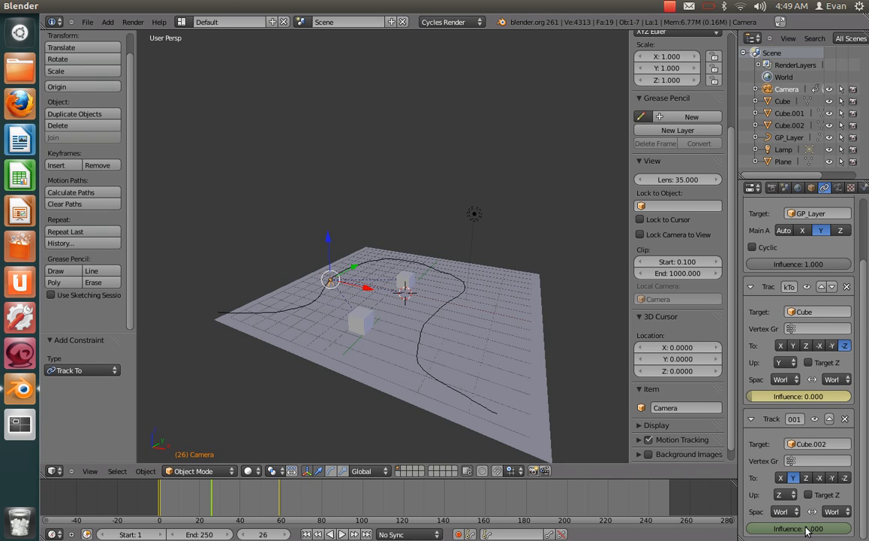
right_click(809, 532)
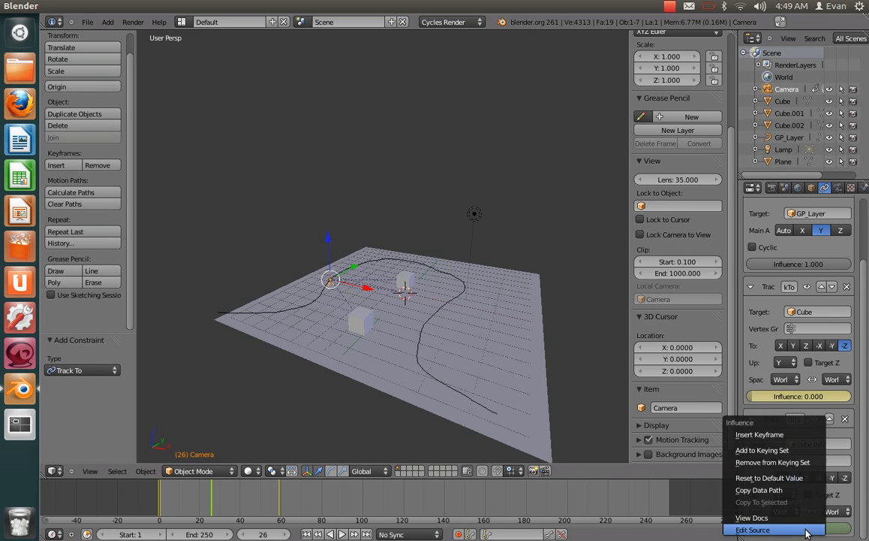
click(765, 435)
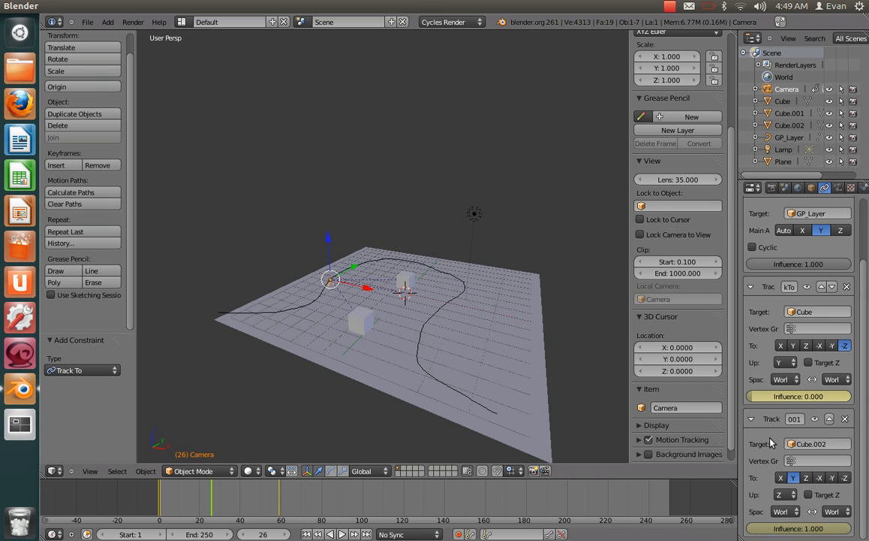
- Set the Cube.002 Track To constraint's To axis to -Z and its Up axis to Y
click(845, 478)
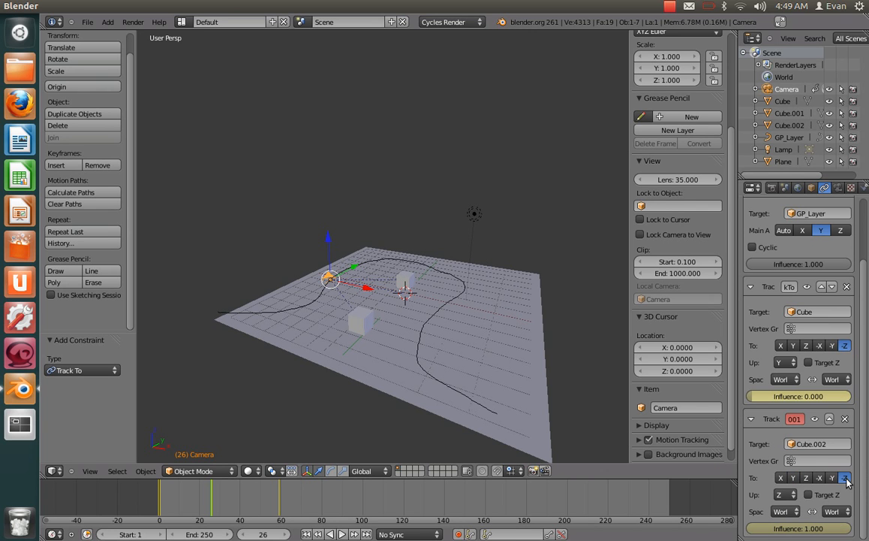
click(784, 494)
click(786, 476)
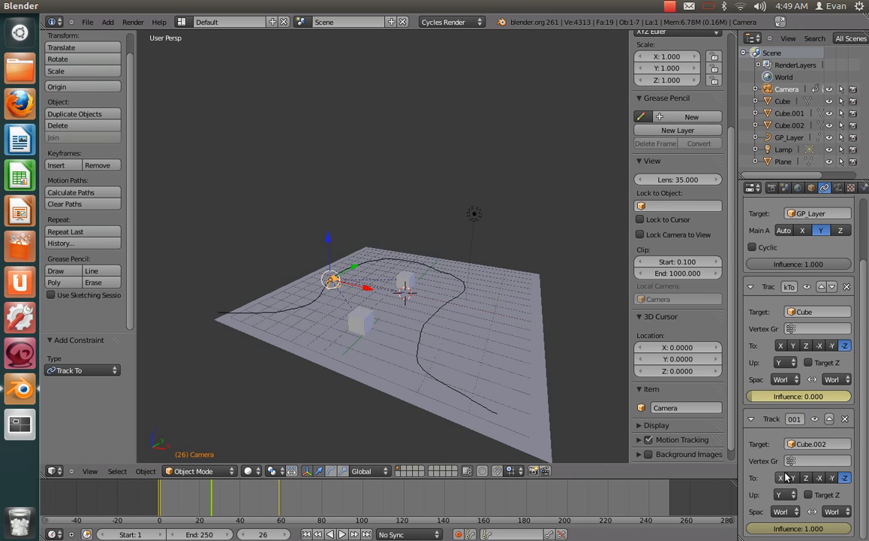
- Scrub the timeline between frames 0 and 26 to examine how the camera's aim shifts between the two cubes
middle_drag(410, 382, 322, 454)
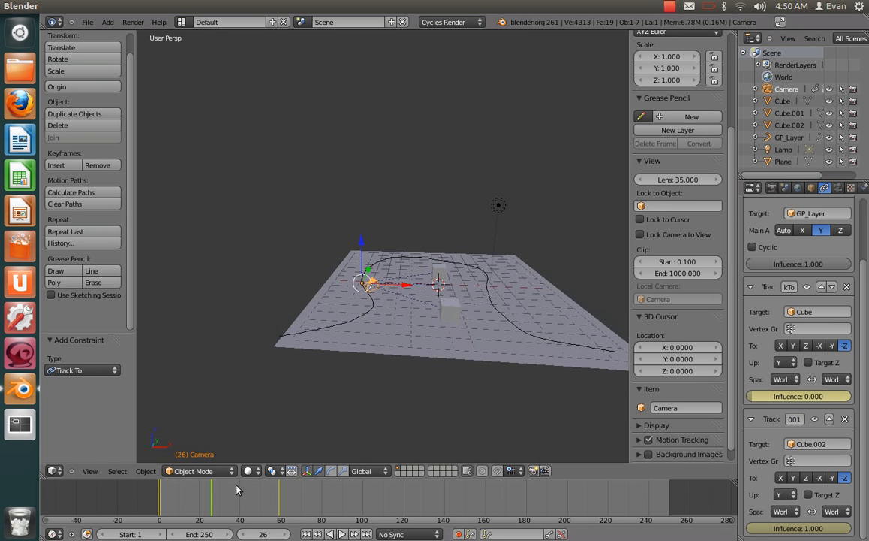
mouse_move(212, 498)
mouse_down()
mouse_move(189, 506)
mouse_move(220, 509)
mouse_move(210, 514)
mouse_move(164, 515)
mouse_move(210, 510)
mouse_up()
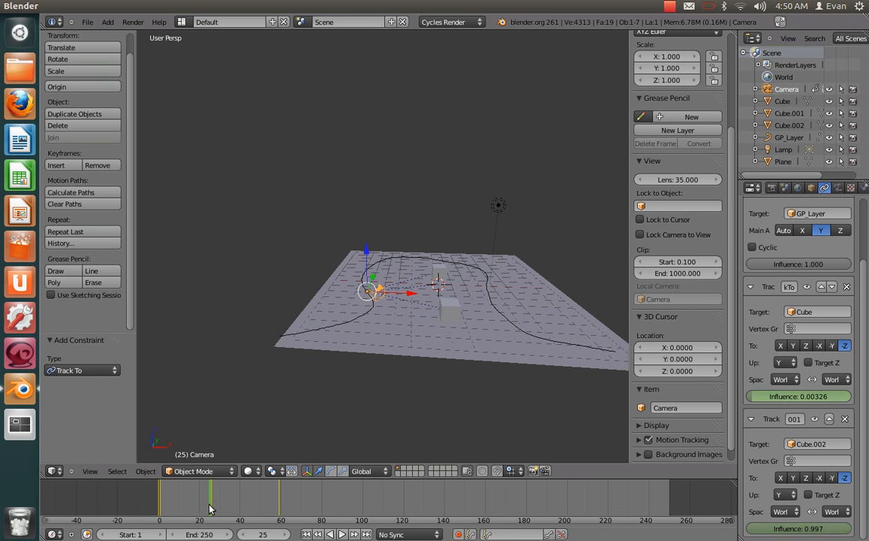
drag(210, 510, 208, 510)
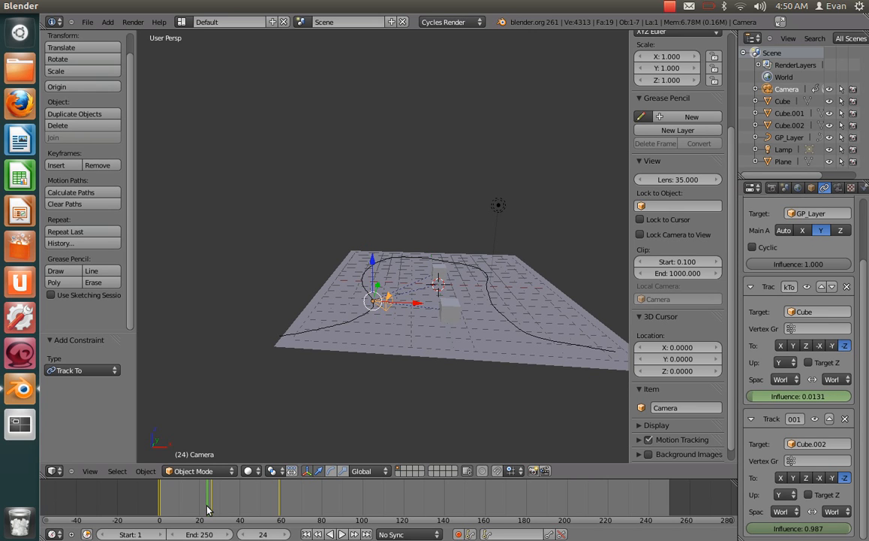
mouse_move(208, 510)
mouse_down()
mouse_move(174, 507)
mouse_move(208, 504)
mouse_up()
drag(207, 503, 210, 504)
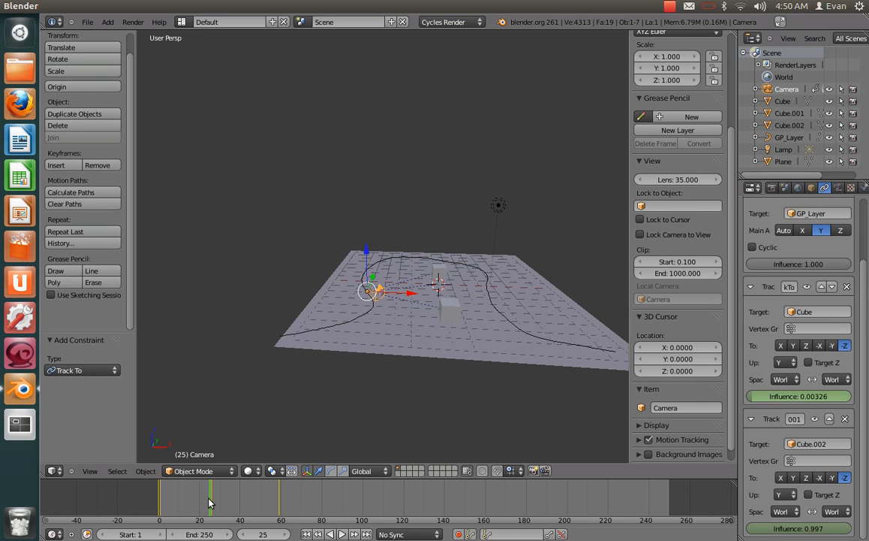
click(158, 502)
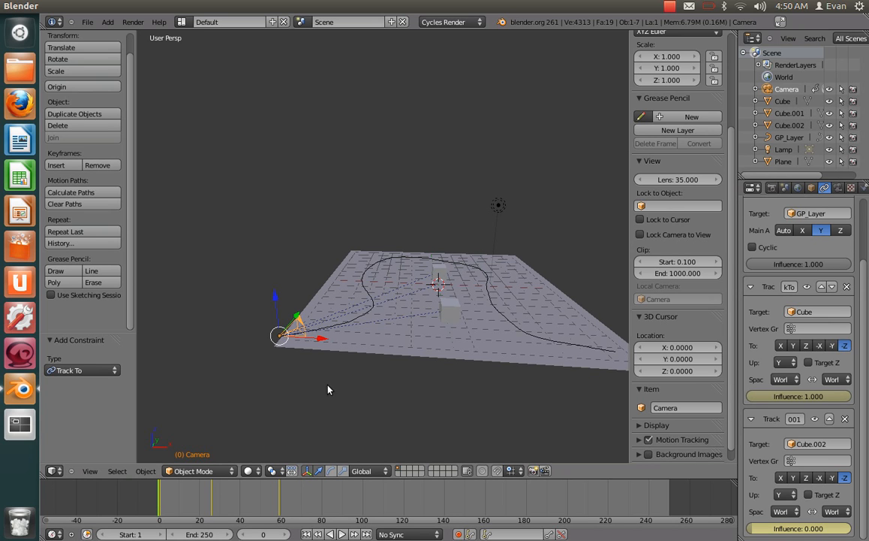
drag(160, 496, 212, 493)
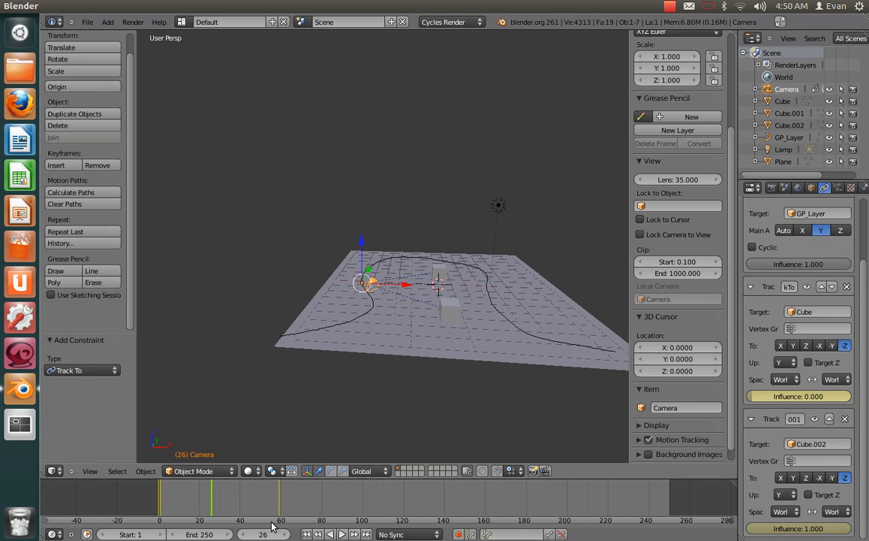
drag(212, 501, 160, 502)
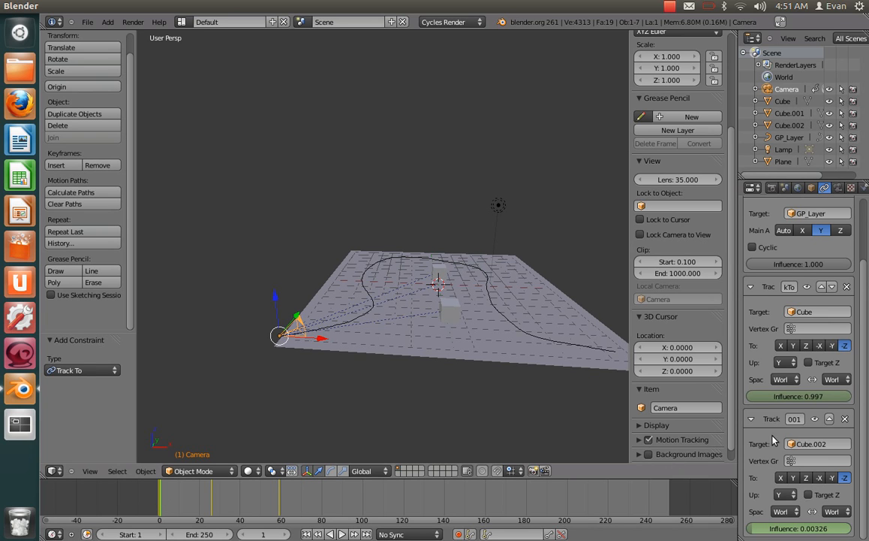
key(alt+a)
- Go to frame 24, set the influence of the Track To constraint targeting Cube to 1 and keyframe it
drag(201, 496, 208, 496)
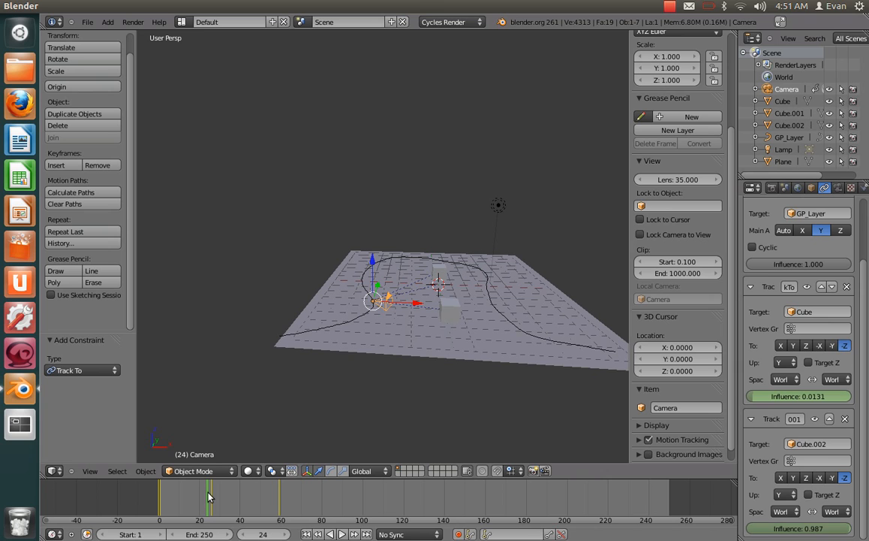
click(818, 396)
text(1)
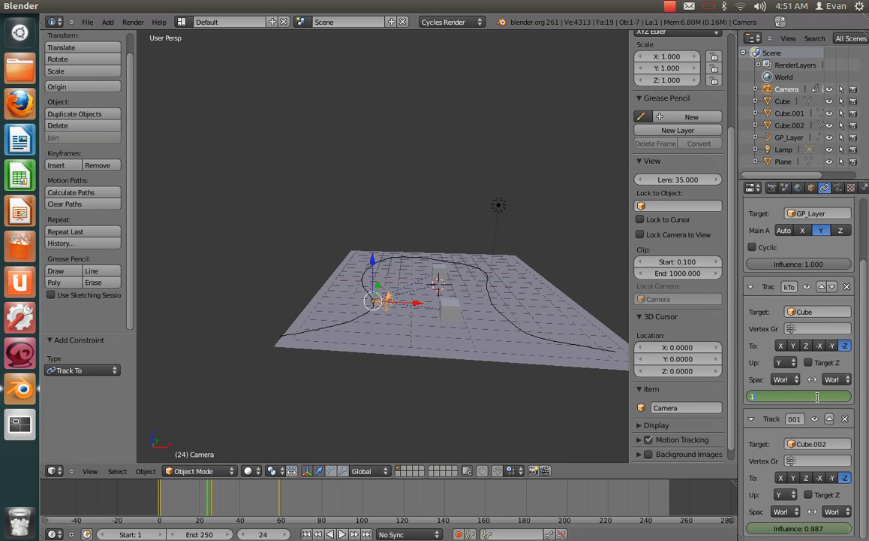
key(Return)
right_click(818, 399)
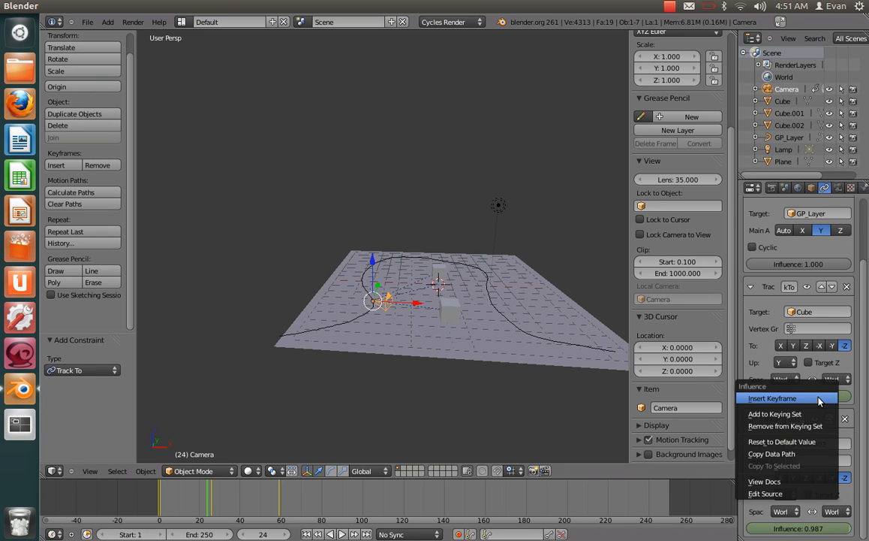
click(818, 398)
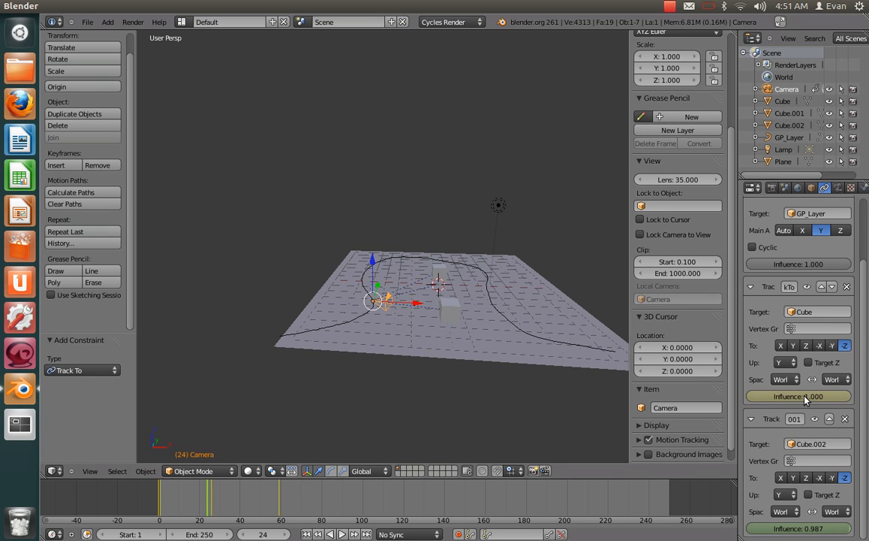
- Set the influence of the Track To constraint targeting Cube.002 to 0 and insert a keyframe on it at frame 24
click(823, 529)
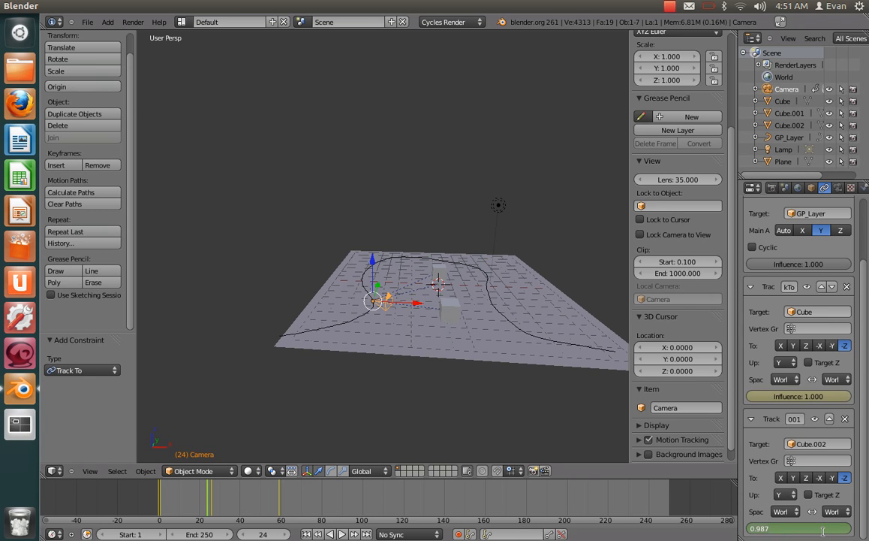
key(Return)
right_click(823, 530)
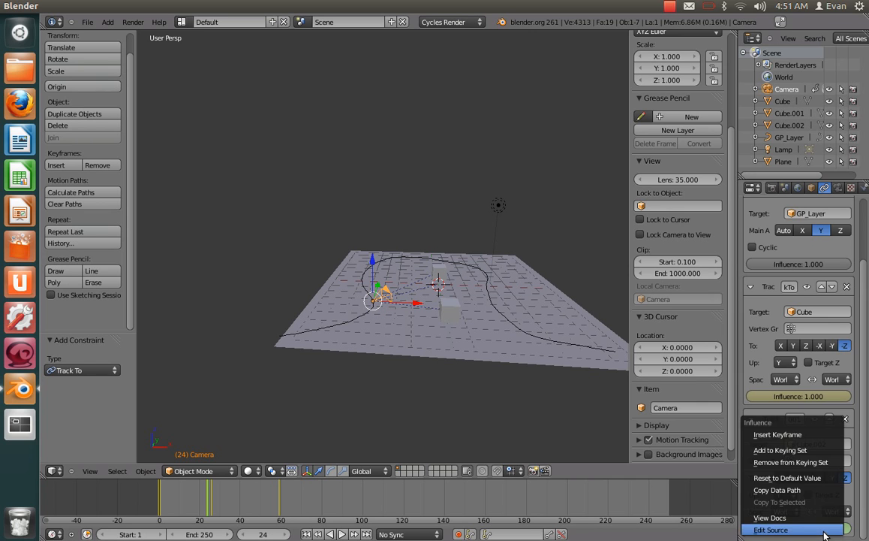
click(777, 434)
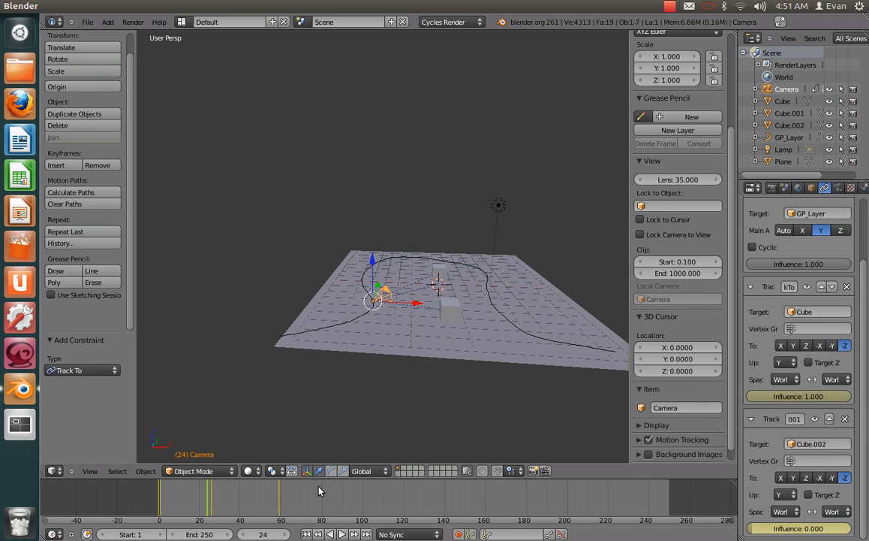
- Step through frames 21 to 47 to examine the camera's switch between the cubes and its travel along the path
key(Right)
key(Left)
key(Right)
key(Left)
key(Right)
key(Left)
key(Right)
key(Left)
key(Left)
key(Left)
key(Left)
key(Left)
key(Left)
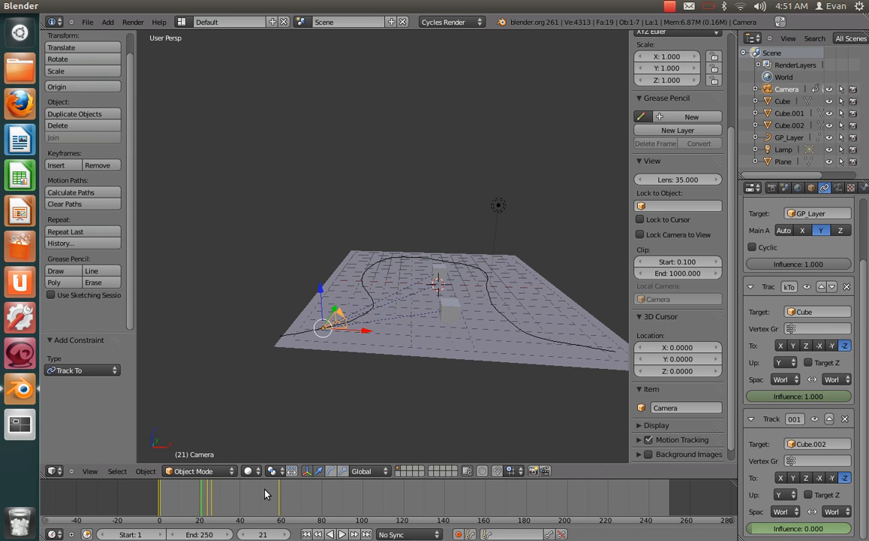
key(Right)
key(Left)
key(Right)
key(Right)
key(Right)
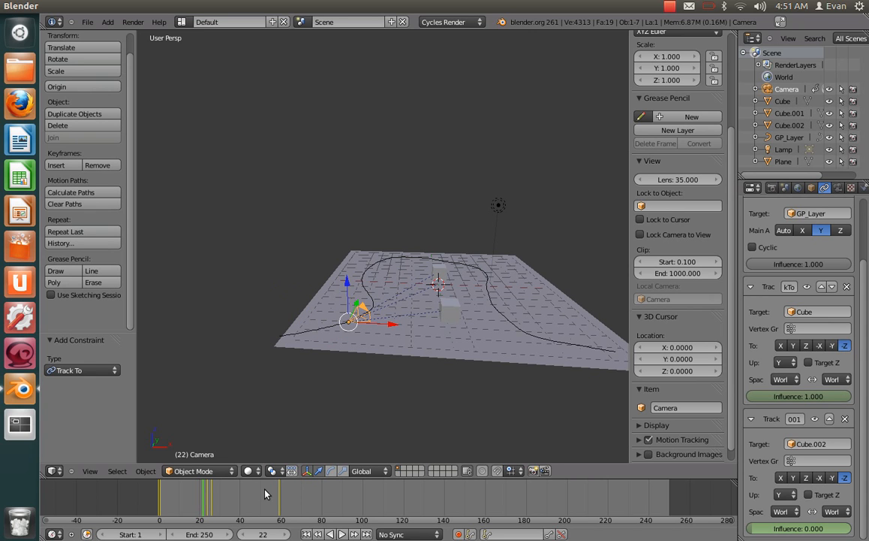
key(Right)
key(Right)
key(Right)
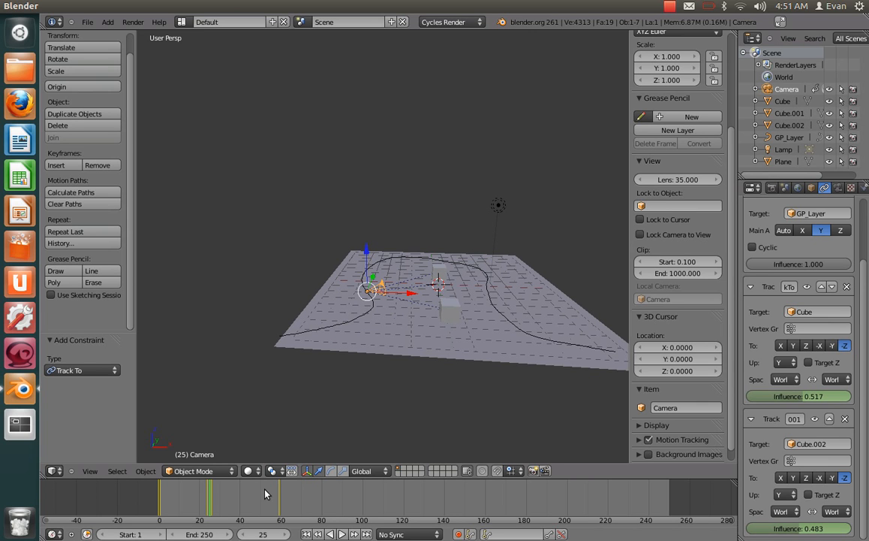
key(Right)
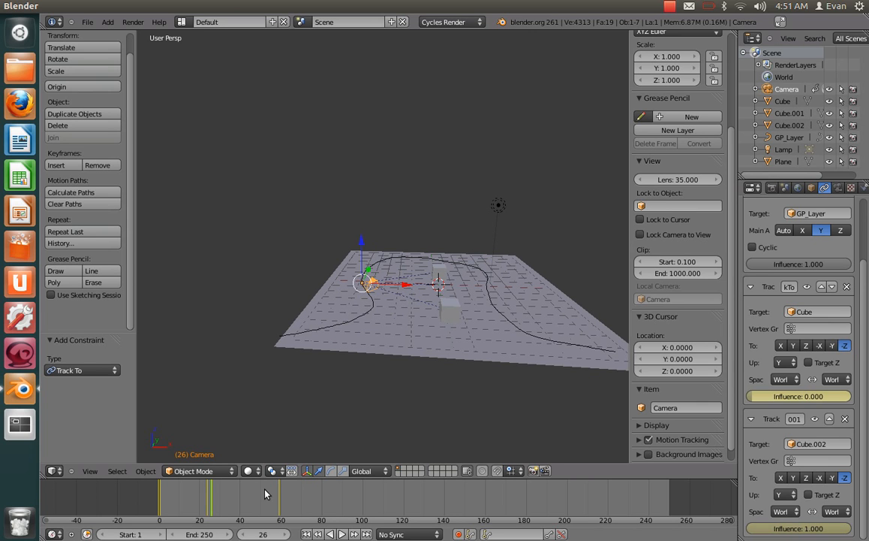
key(Right)
key(Right)
key(Right)
key(Right)
key(Right)
key(Right)
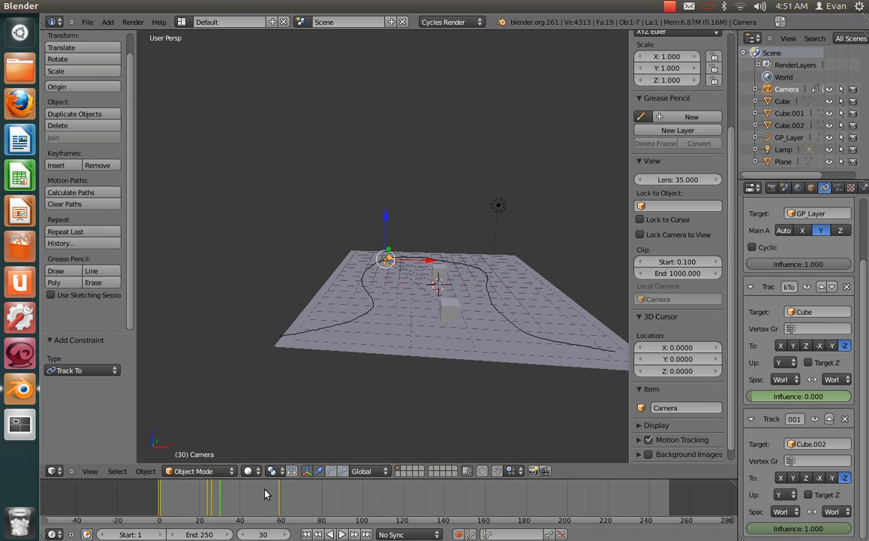
key(Right)
key(Right)
key(Right)
key(Right)
key(Right)
key(Right)
key(Right)
key(Right)
key(Right)
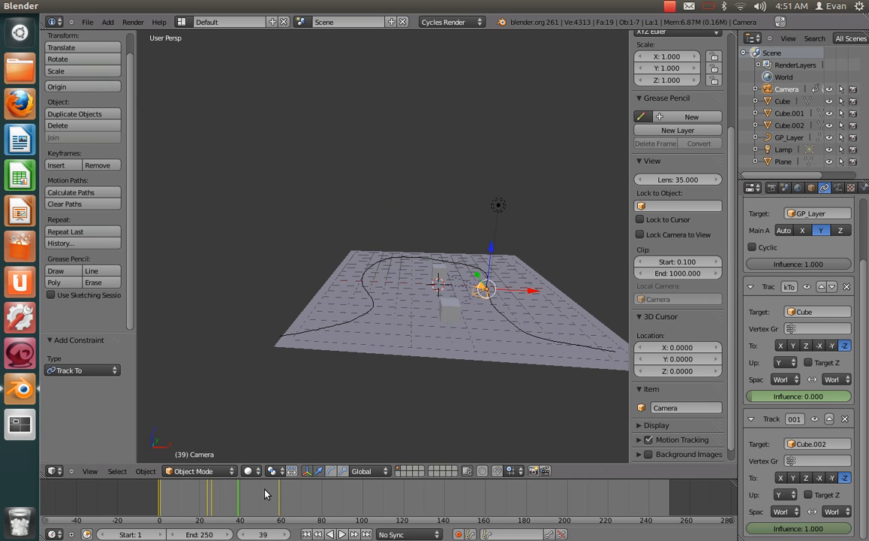
key(Right)
key(Right)
key(Right)
key(Right)
key(Right)
key(Right)
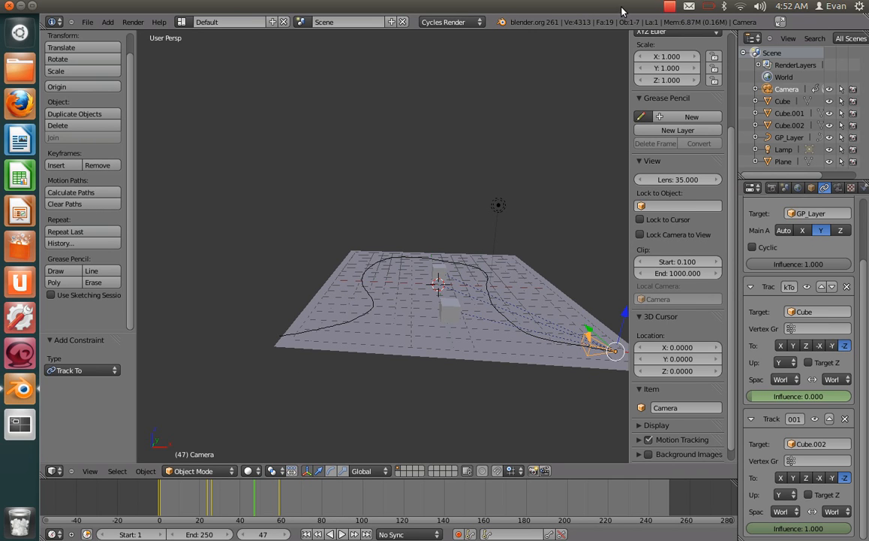
click(670, 8)
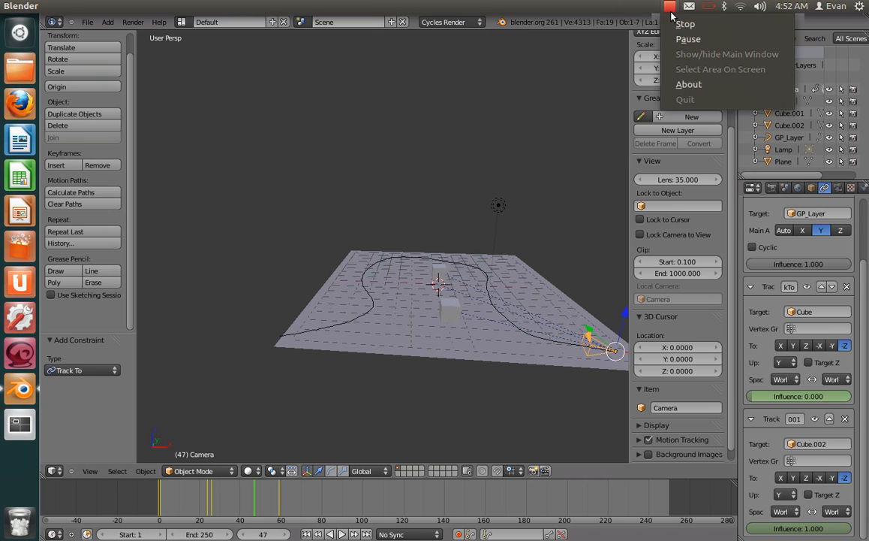